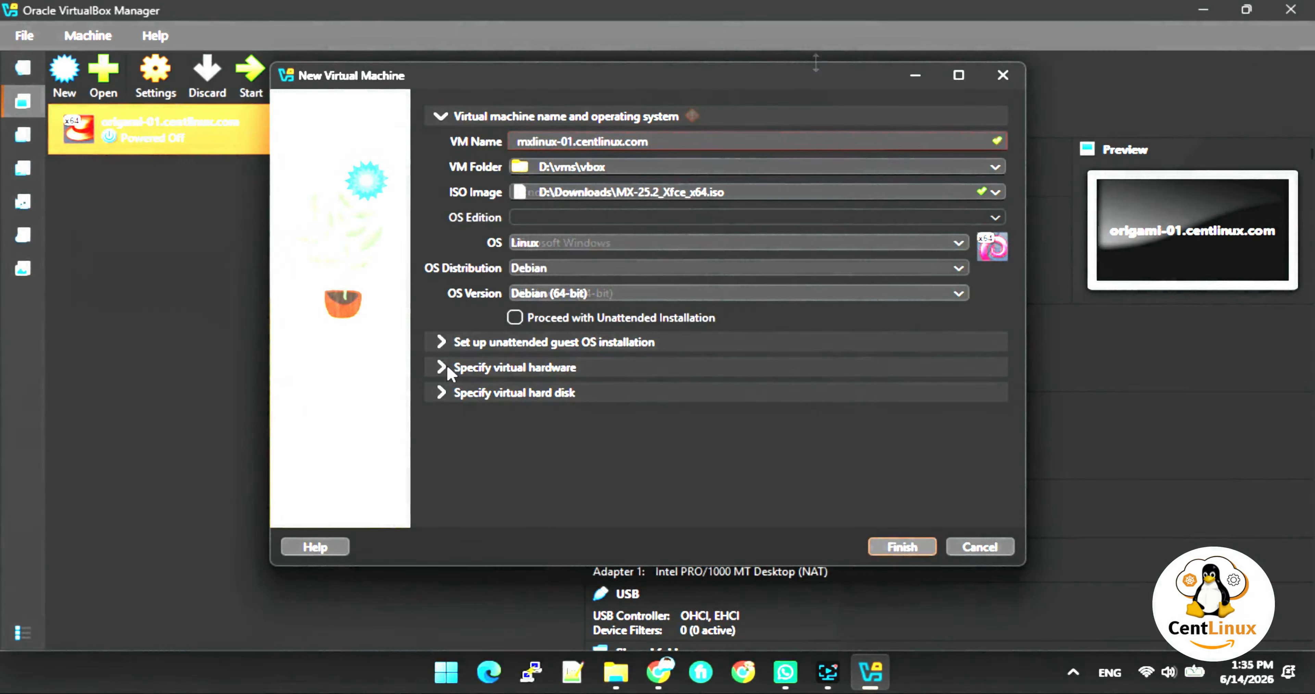
Expand the virtual hardware settings and set base memory to 4096 MB.
{"action": "left_click", "coordinate": [444, 366]}
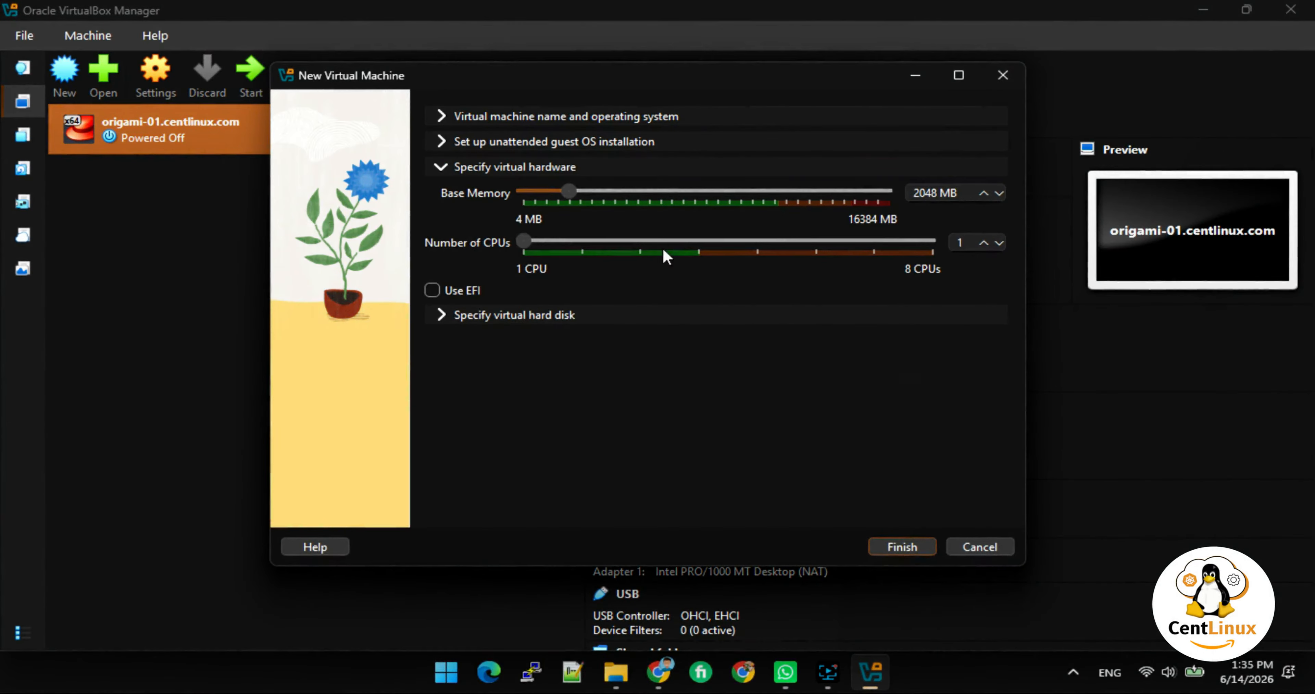
{"action": "left_click", "coordinate": [640, 181]}
{"action": "left_click", "coordinate": [626, 193]}
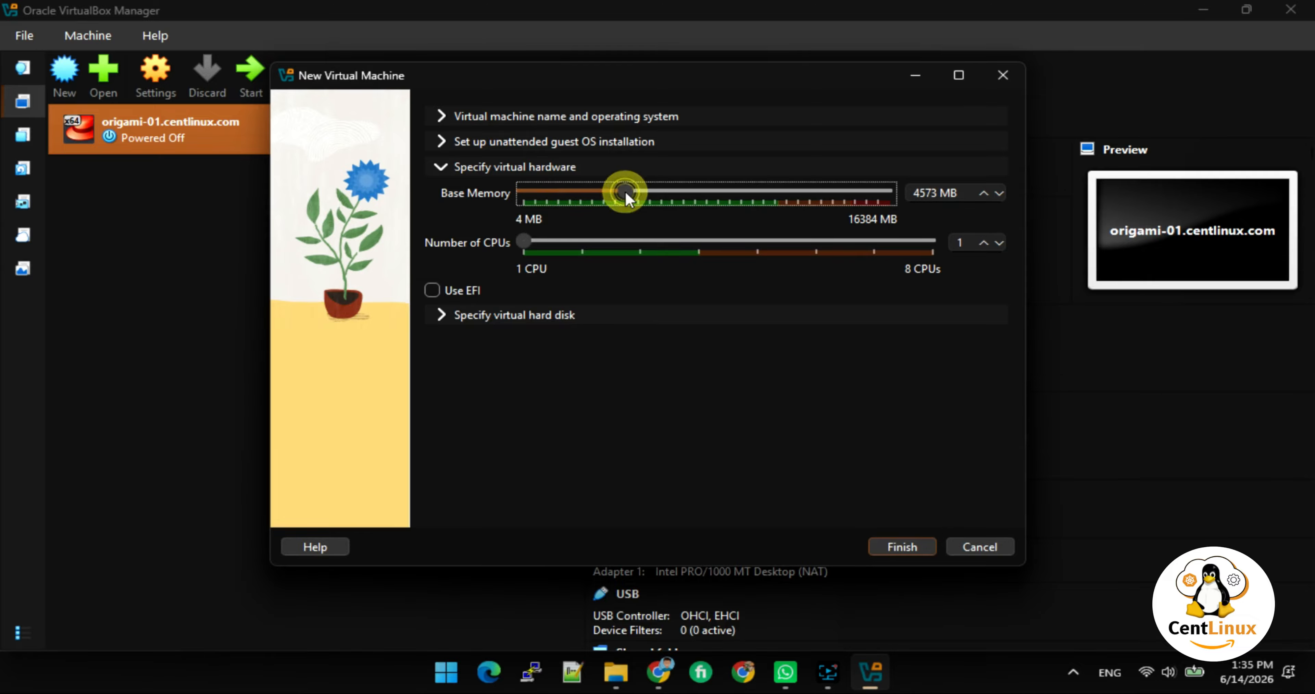
{"action": "left_click_drag", "start_coordinate": [626, 191], "coordinate": [617, 192]}
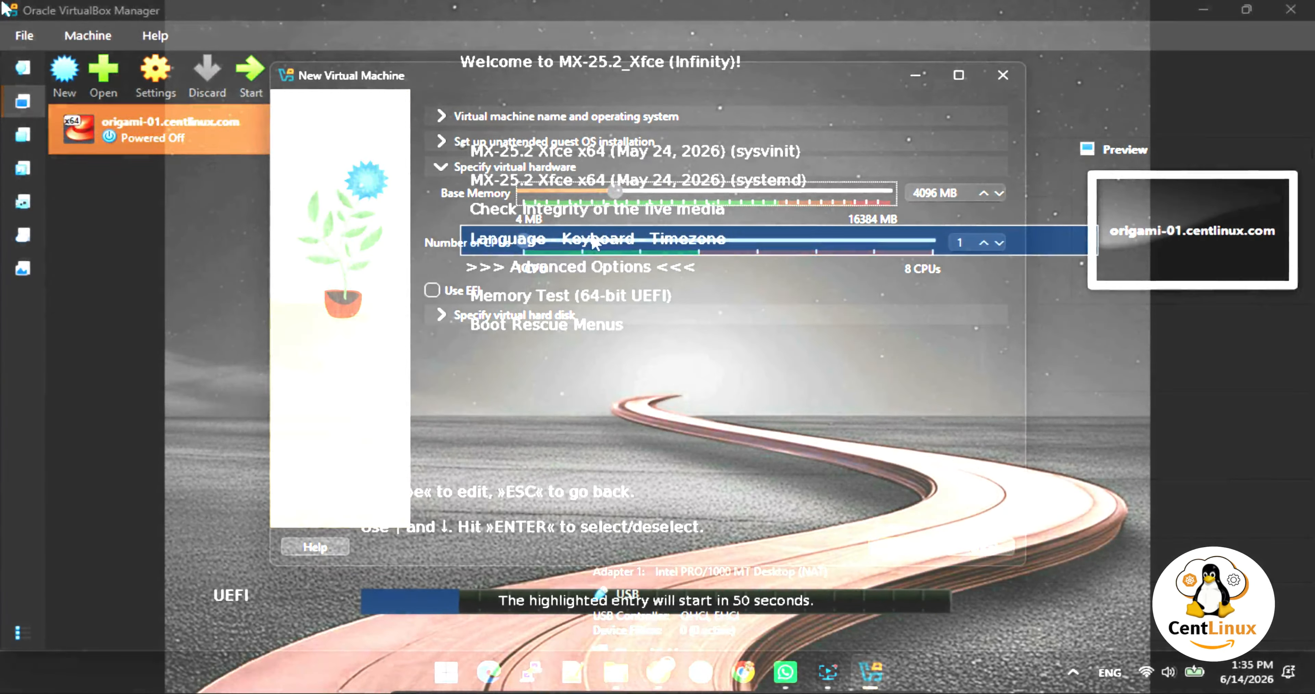
Boot the systemd entry, launch the MX Linux installer, skip the media check and accept the terms.
{"action": "key", "text": "Up"}
{"action": "key", "text": "Up"}
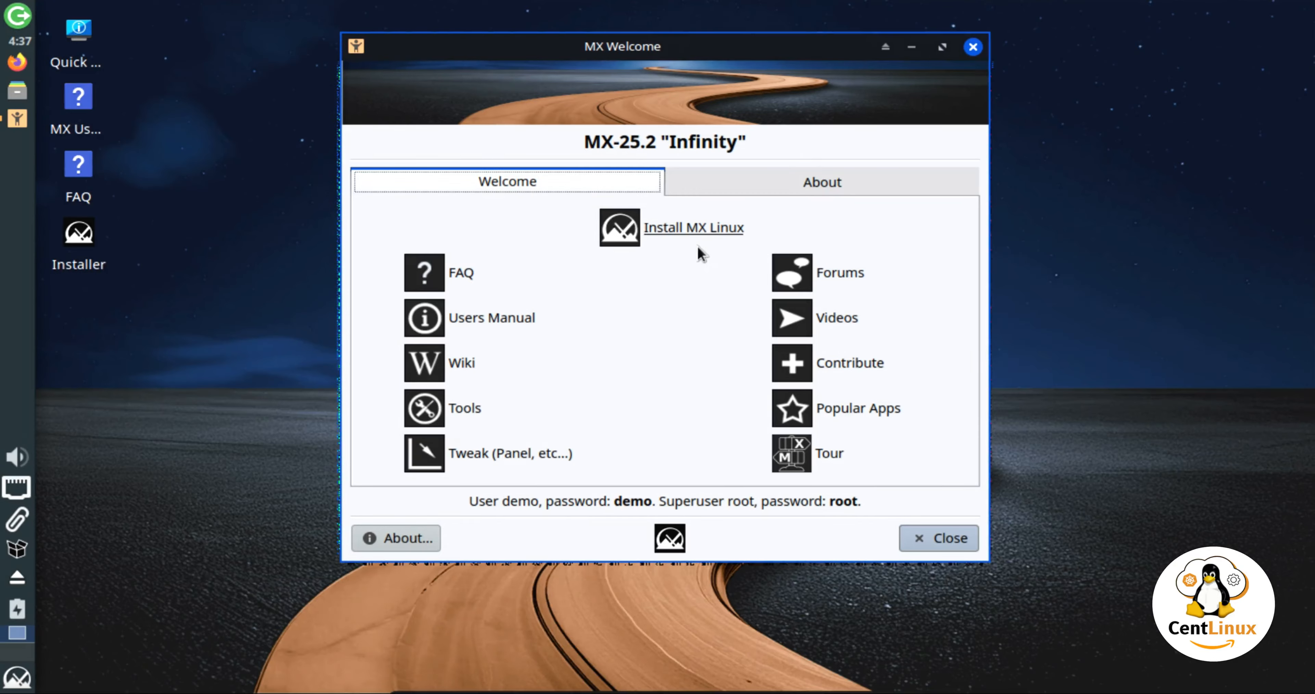
{"action": "left_click", "coordinate": [694, 226]}
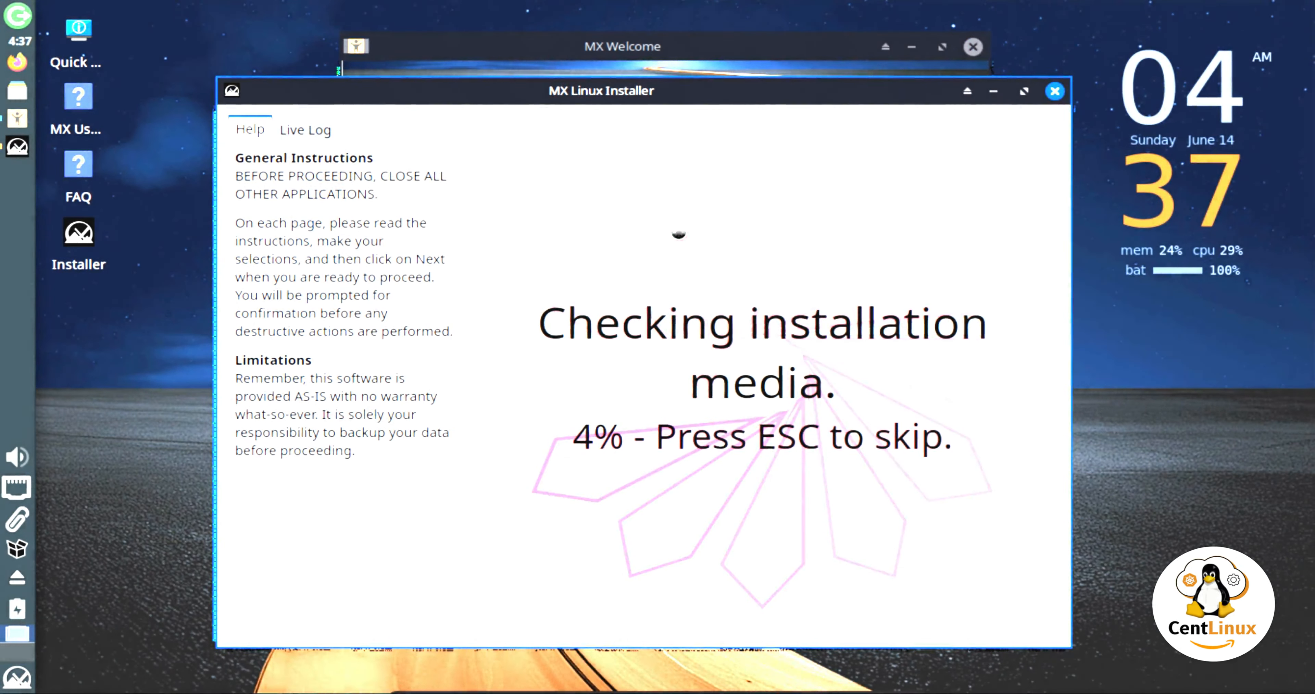
{"action": "key", "text": "Escape"}
{"action": "left_click", "coordinate": [1004, 613]}
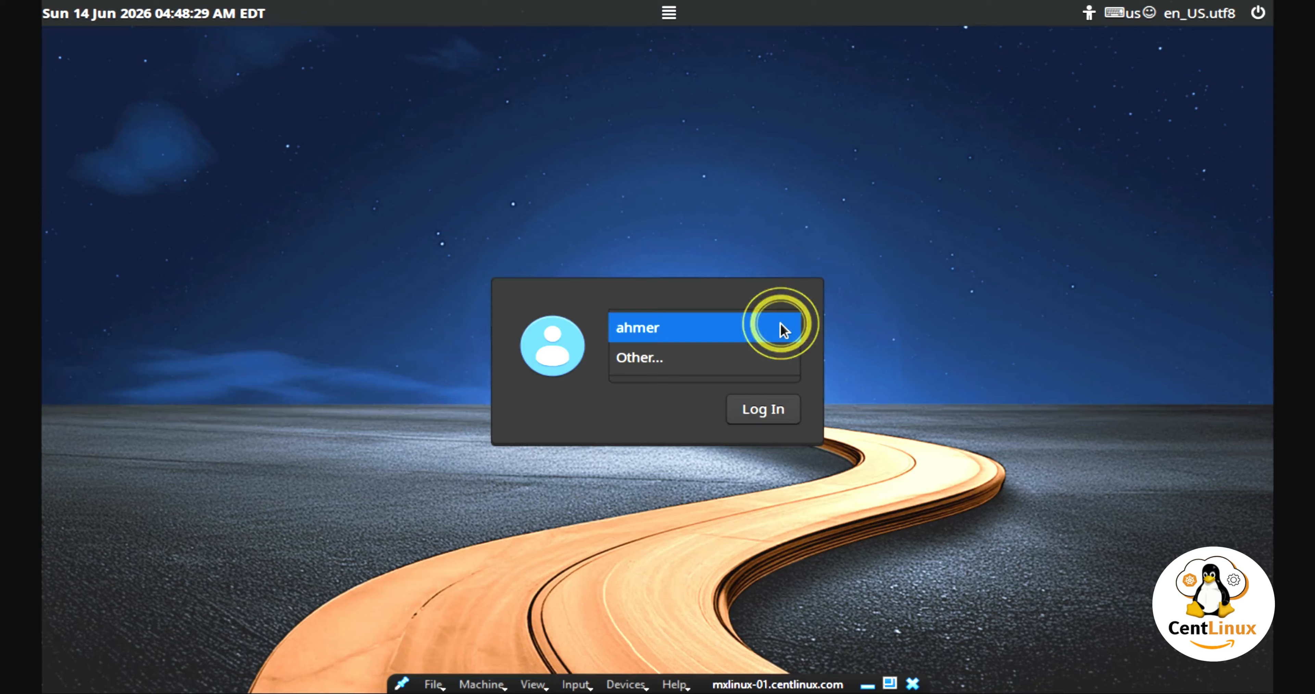
Enter the login password on the MX Linux login screen.
{"action": "left_click", "coordinate": [782, 325]}
{"action": "left_click", "coordinate": [756, 364]}
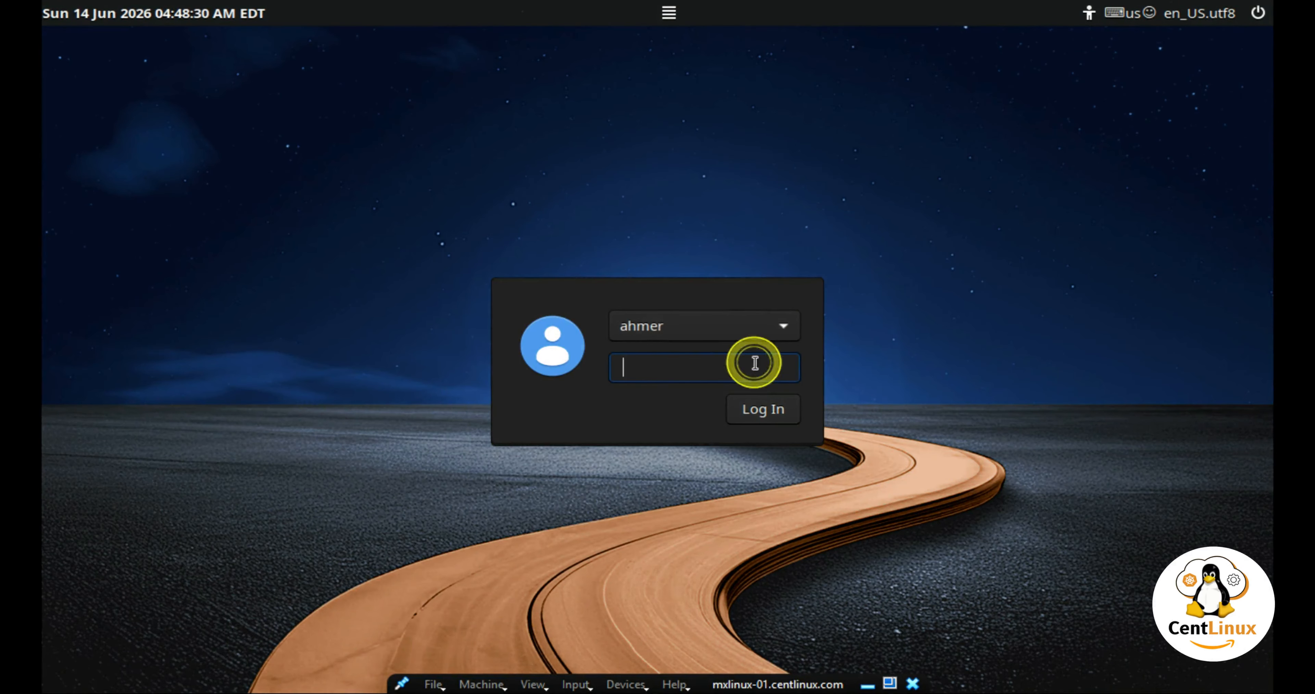
{"action": "type", "text": "****"}
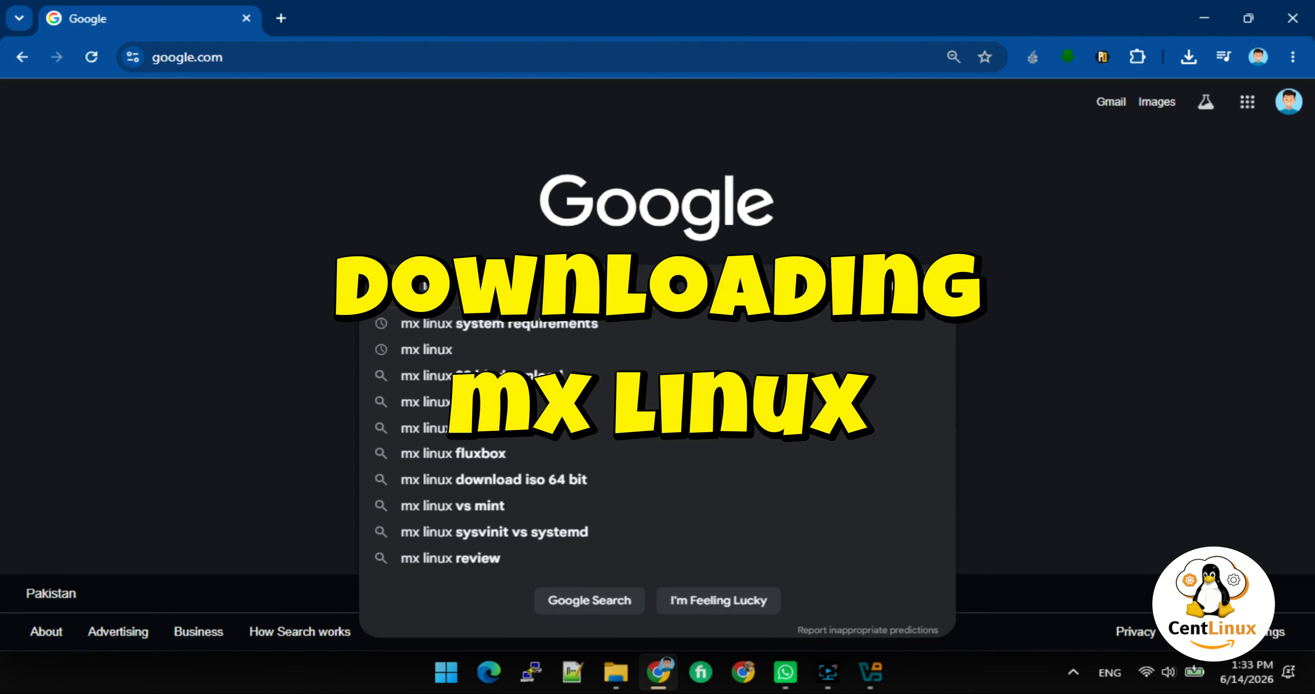
Search Google for 'mx linux' and open the official mxlinux.org site.
{"action": "key", "text": "Return"}
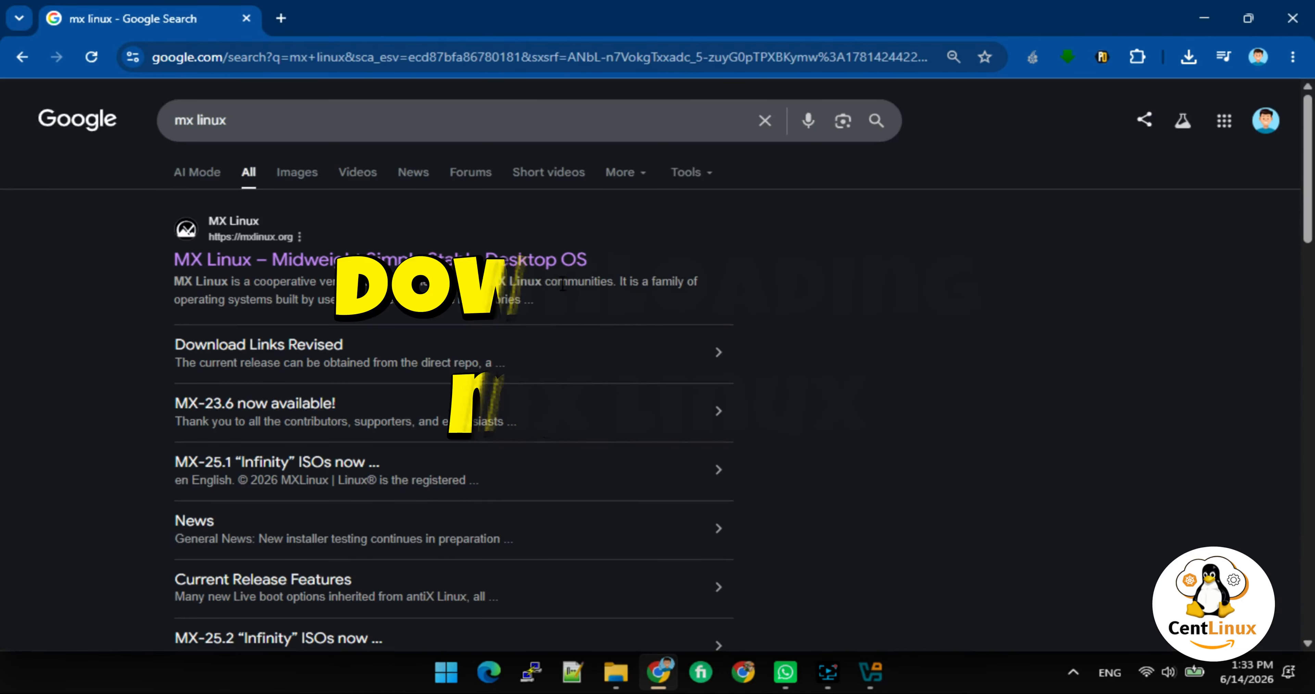
{"action": "left_click", "coordinate": [286, 254]}
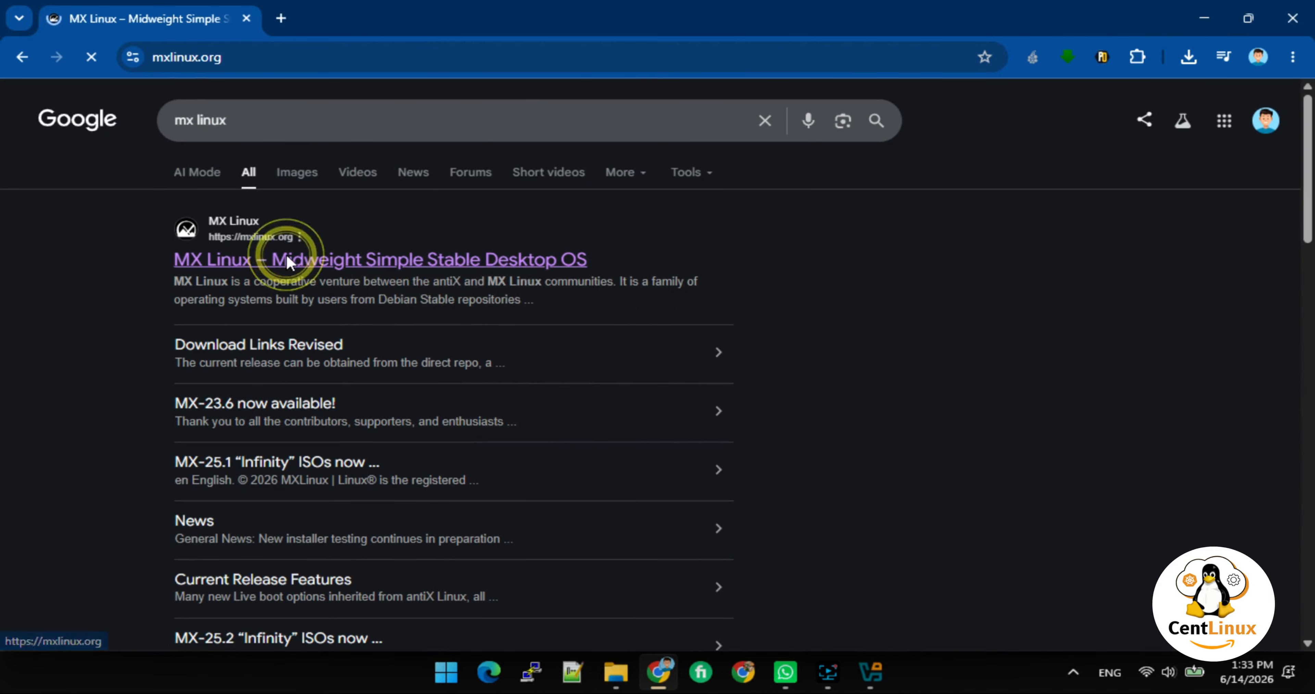
{"action": "scroll", "coordinate": [538, 316], "scroll_direction": "down", "scroll_amount": 5}
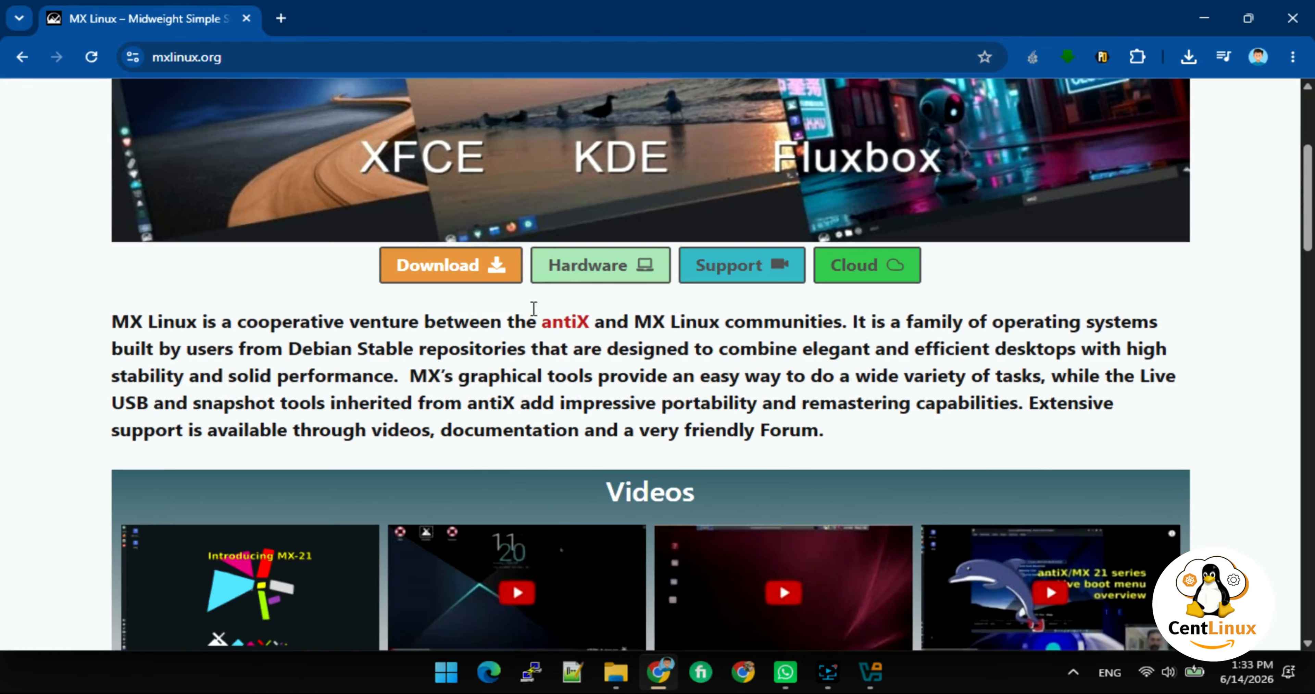
{"action": "scroll", "coordinate": [484, 300], "scroll_direction": "down", "scroll_amount": 5}
{"action": "scroll", "coordinate": [477, 299], "scroll_direction": "up", "scroll_amount": 10}
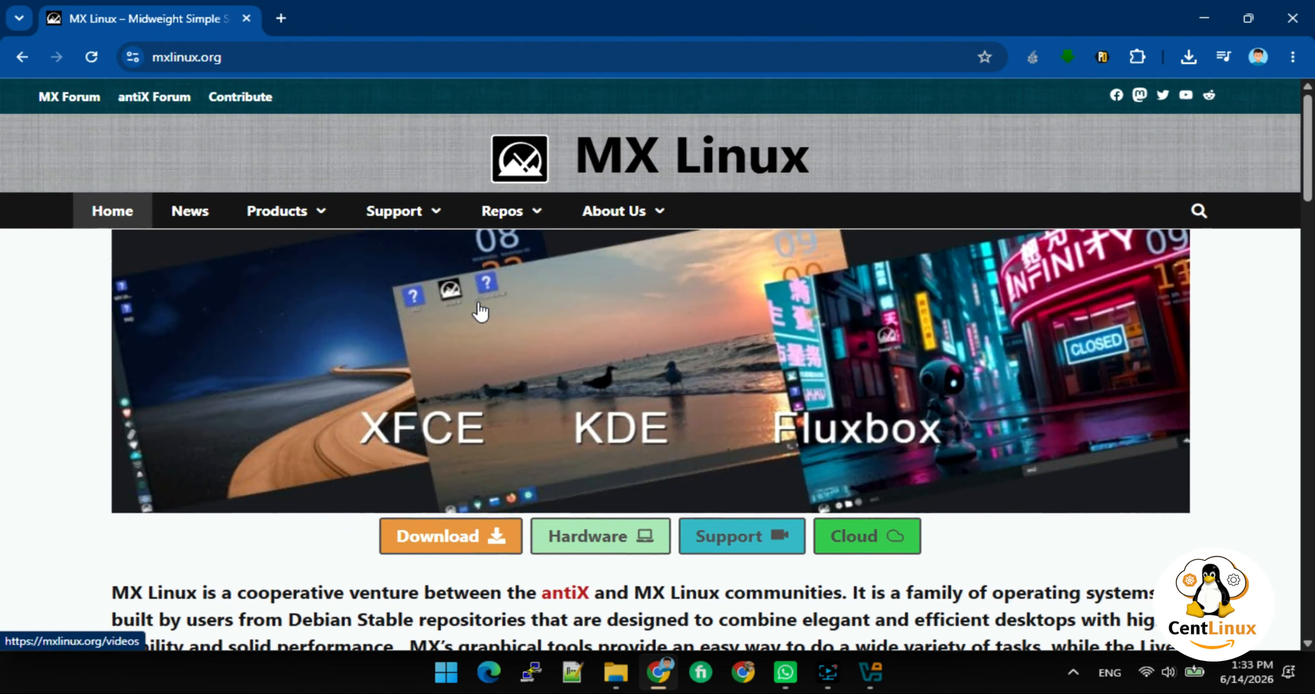
Go to the Download Links page and scroll to the MX-25.2 Xfce release links.
{"action": "left_click", "coordinate": [461, 540]}
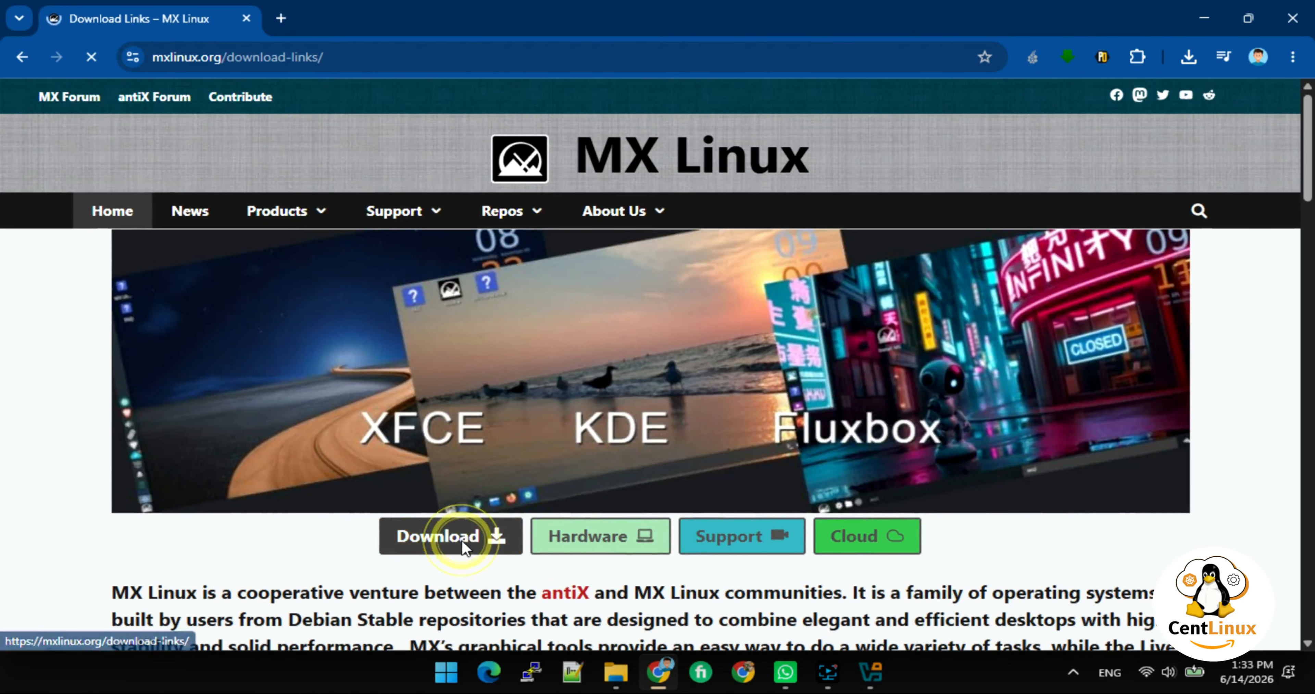
{"action": "scroll", "coordinate": [545, 409], "scroll_direction": "down", "scroll_amount": 5}
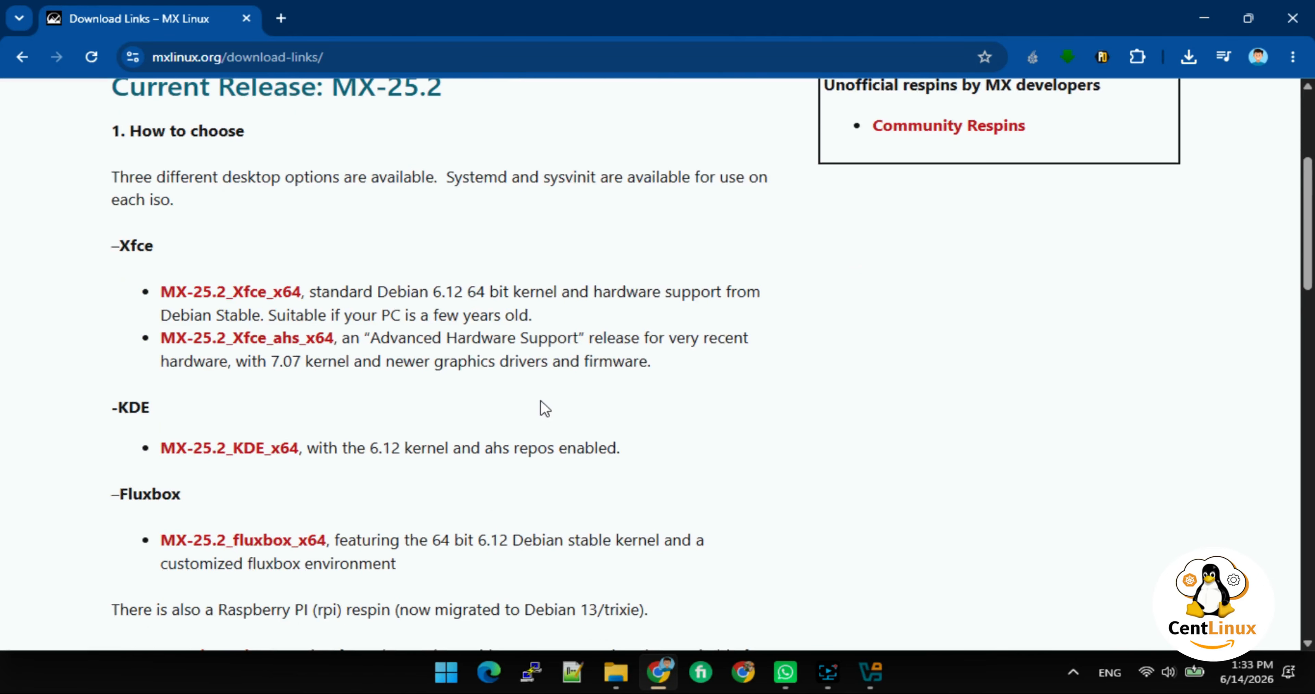
{"action": "scroll", "coordinate": [497, 389], "scroll_direction": "down", "scroll_amount": 5}
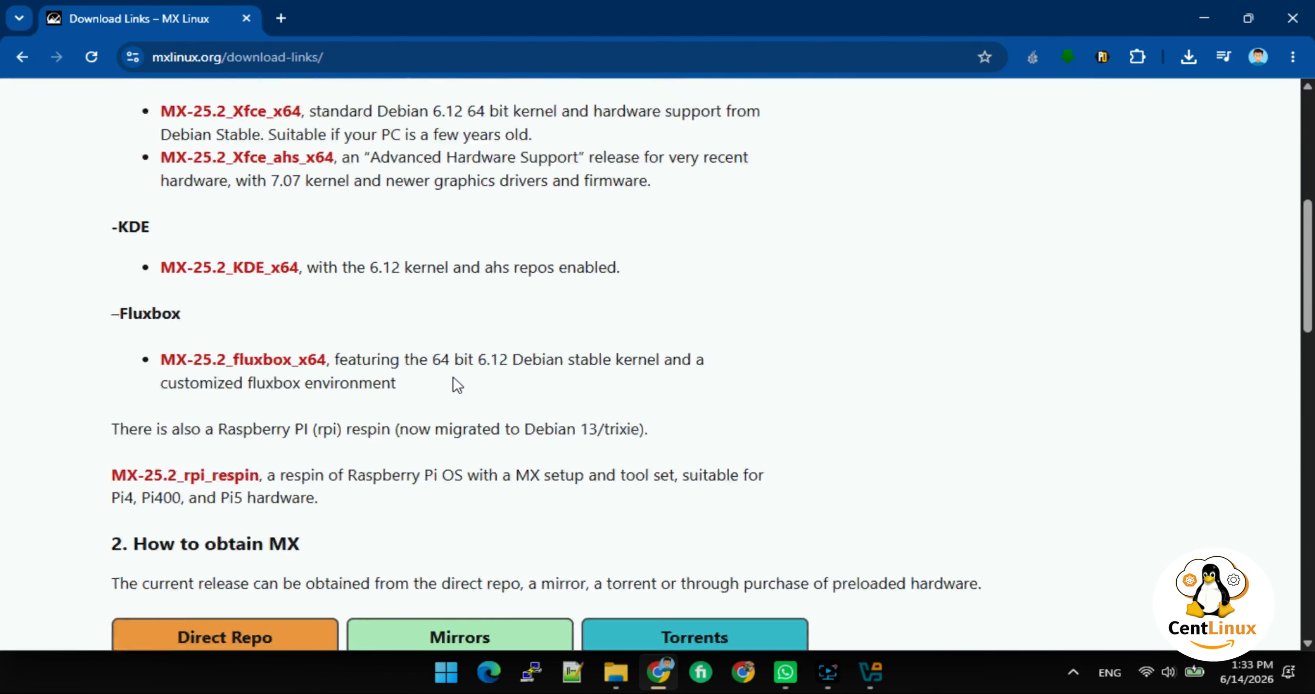
{"action": "scroll", "coordinate": [205, 366], "scroll_direction": "up", "scroll_amount": 3}
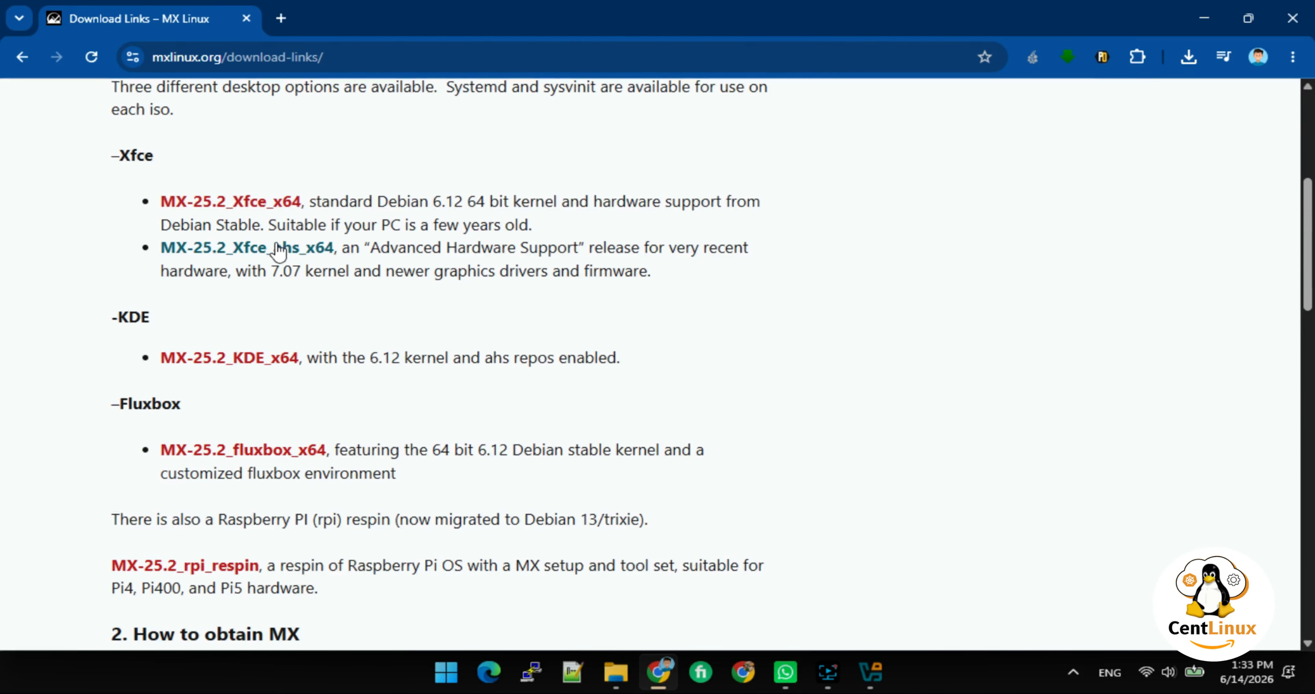
Start the MX-25.2_Xfce_x64 ISO download from SourceForge and check its progress.
{"action": "left_click", "coordinate": [281, 204]}
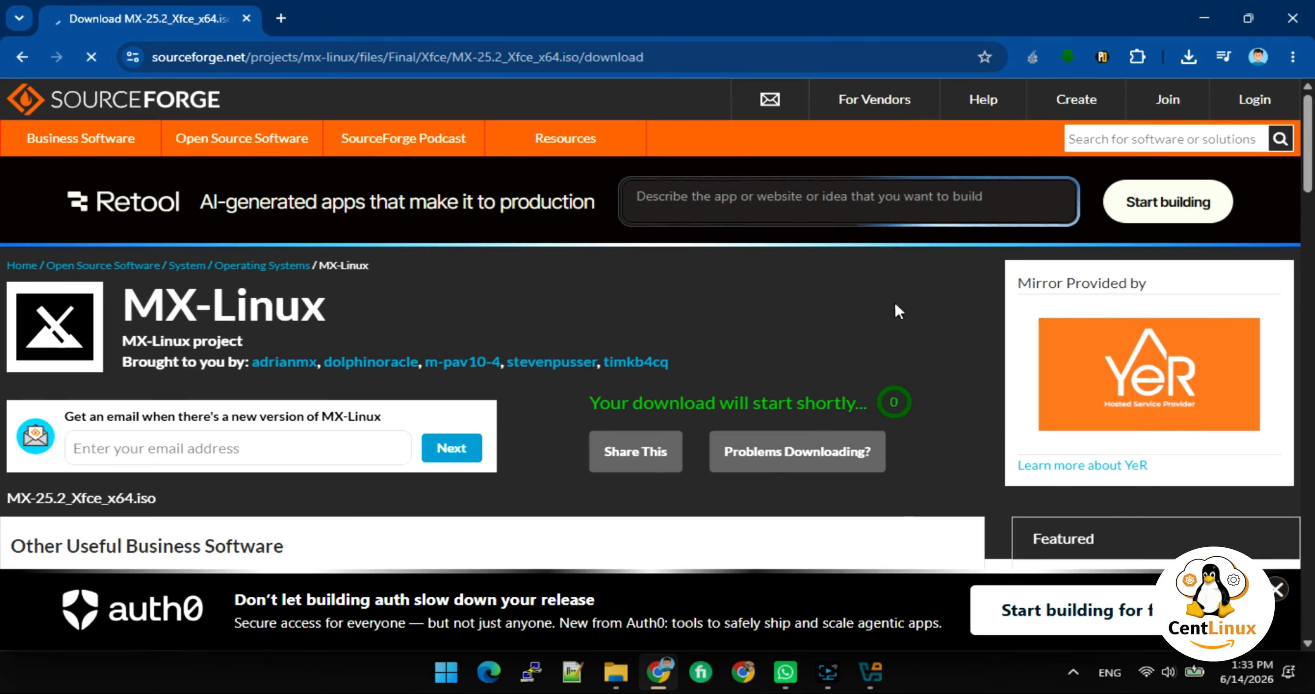
{"action": "left_click", "coordinate": [1190, 59]}
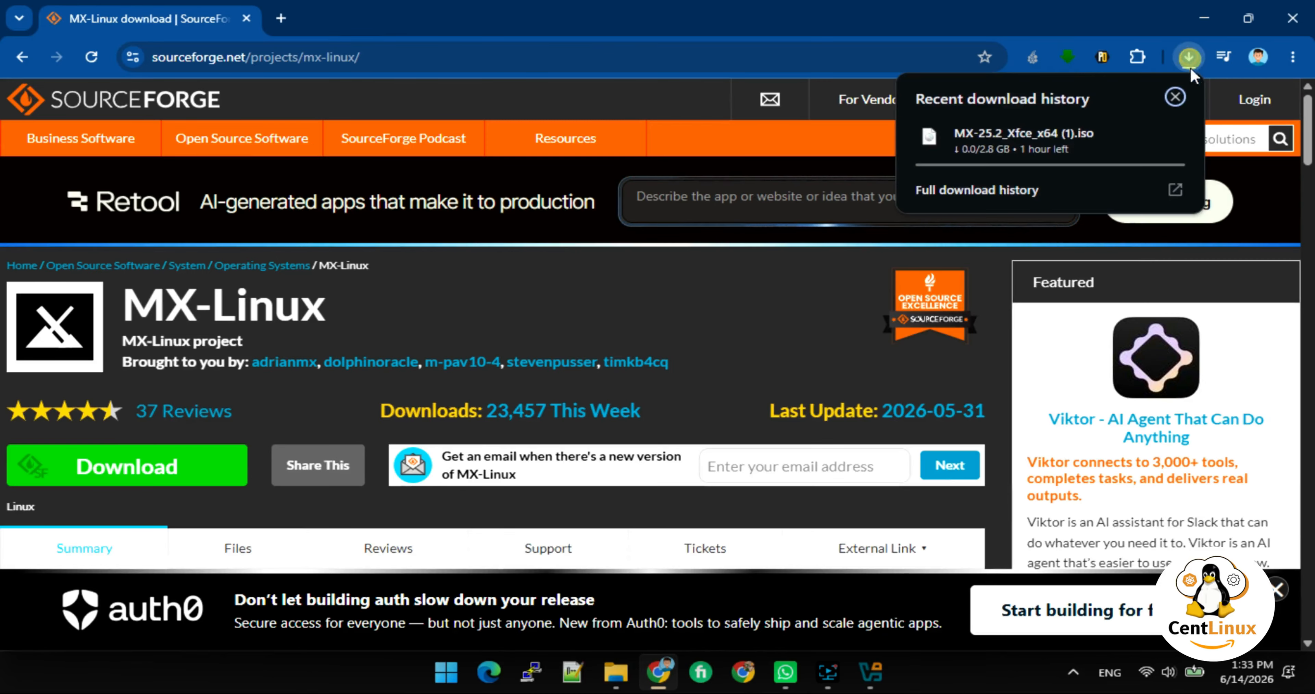
{"action": "left_click", "coordinate": [1171, 95]}
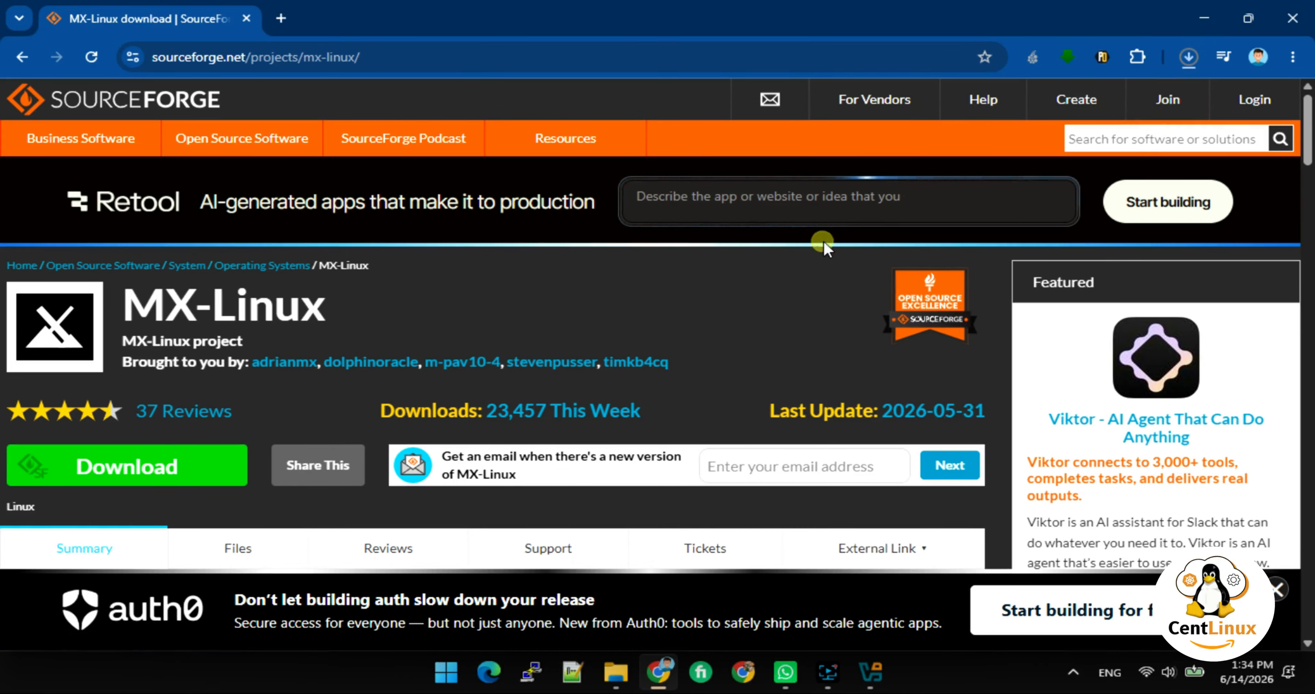
Cancel the duplicate ISO download, close the Retool sign-up tab, and open the Downloads folder.
{"action": "left_click", "coordinate": [873, 216]}
{"action": "left_click", "coordinate": [1184, 57]}
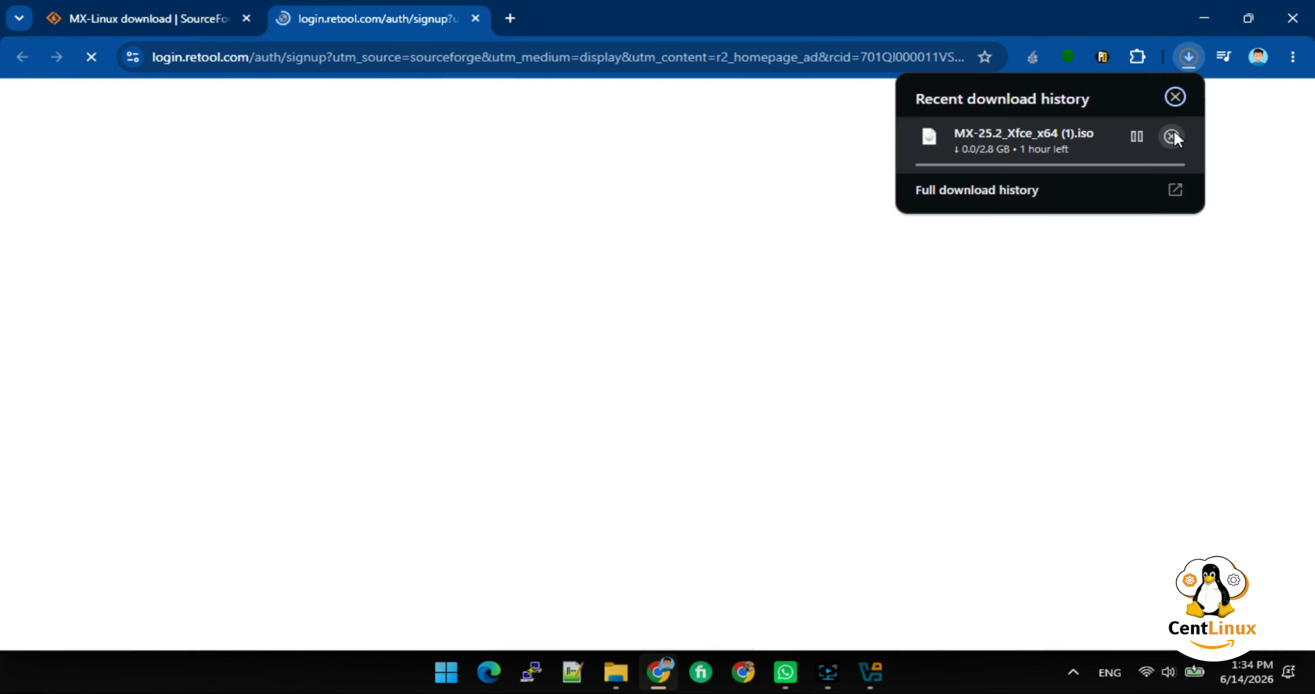
{"action": "left_click", "coordinate": [1170, 139]}
{"action": "left_click", "coordinate": [547, 91]}
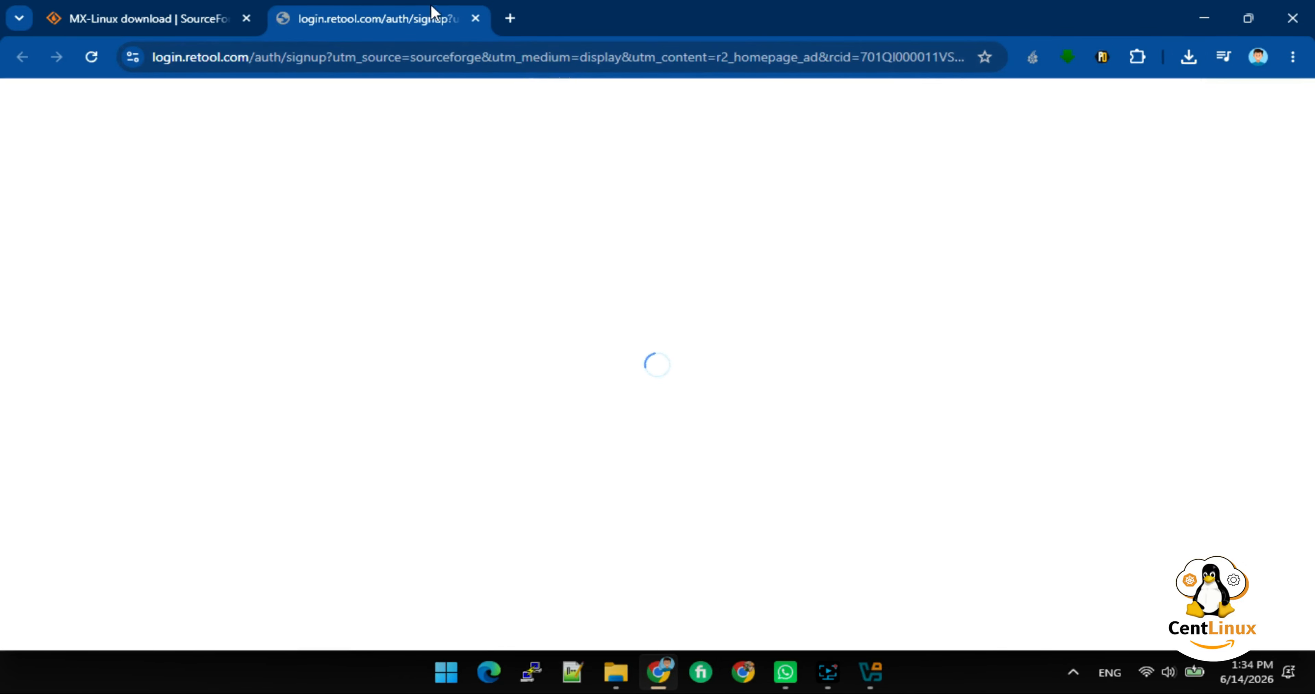
{"action": "left_click", "coordinate": [476, 19]}
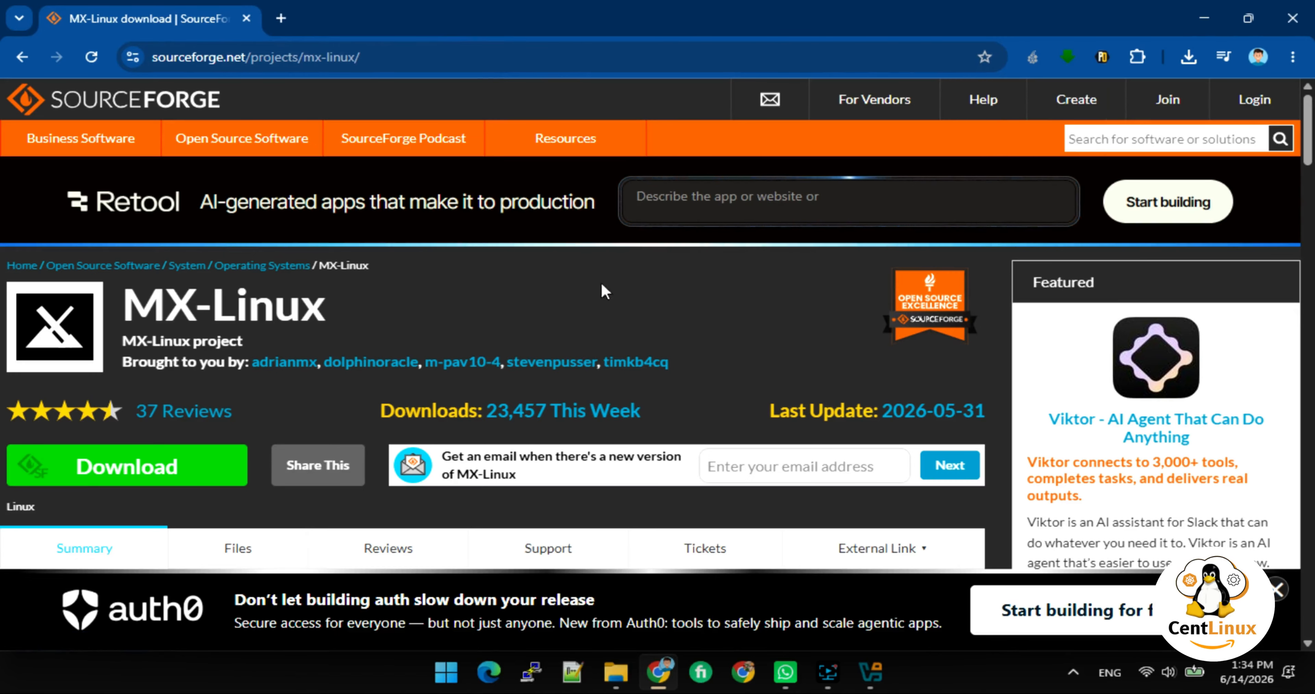
{"action": "left_click", "coordinate": [615, 673]}
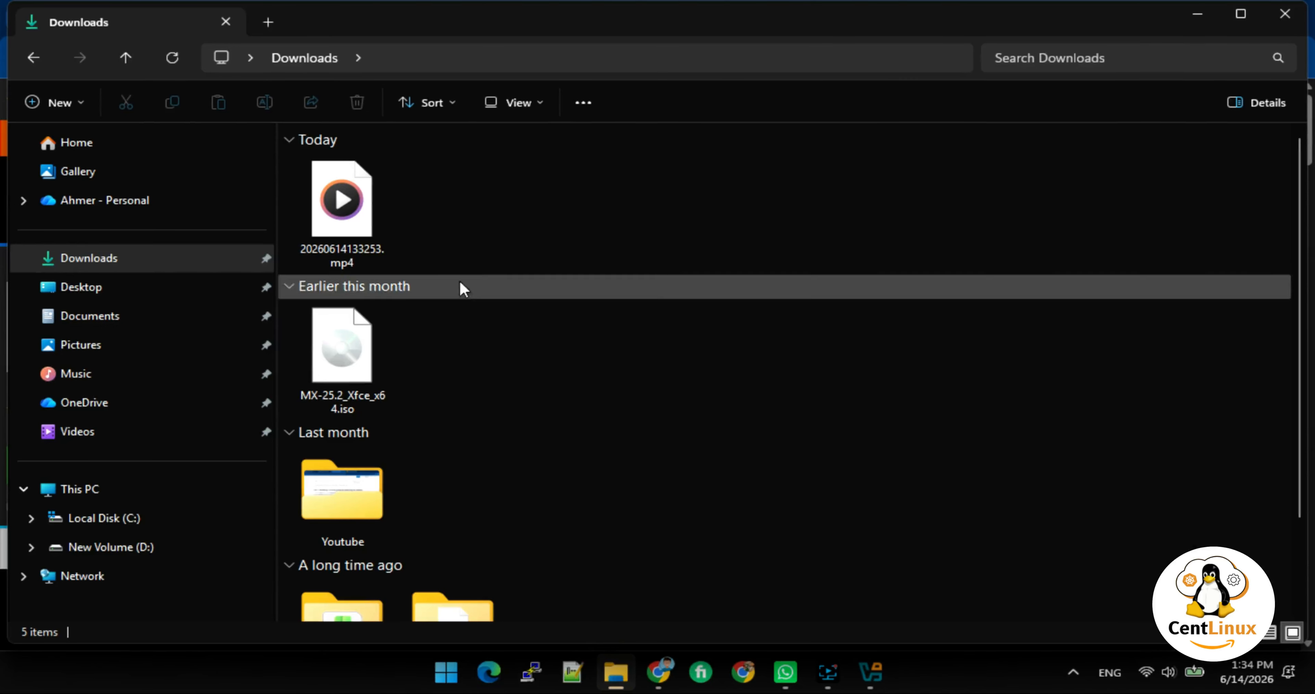
Check the saved 2.79 GB MX-25.2_Xfce_x64.iso in Downloads, then return to the SourceForge page.
{"action": "left_click", "coordinate": [349, 370]}
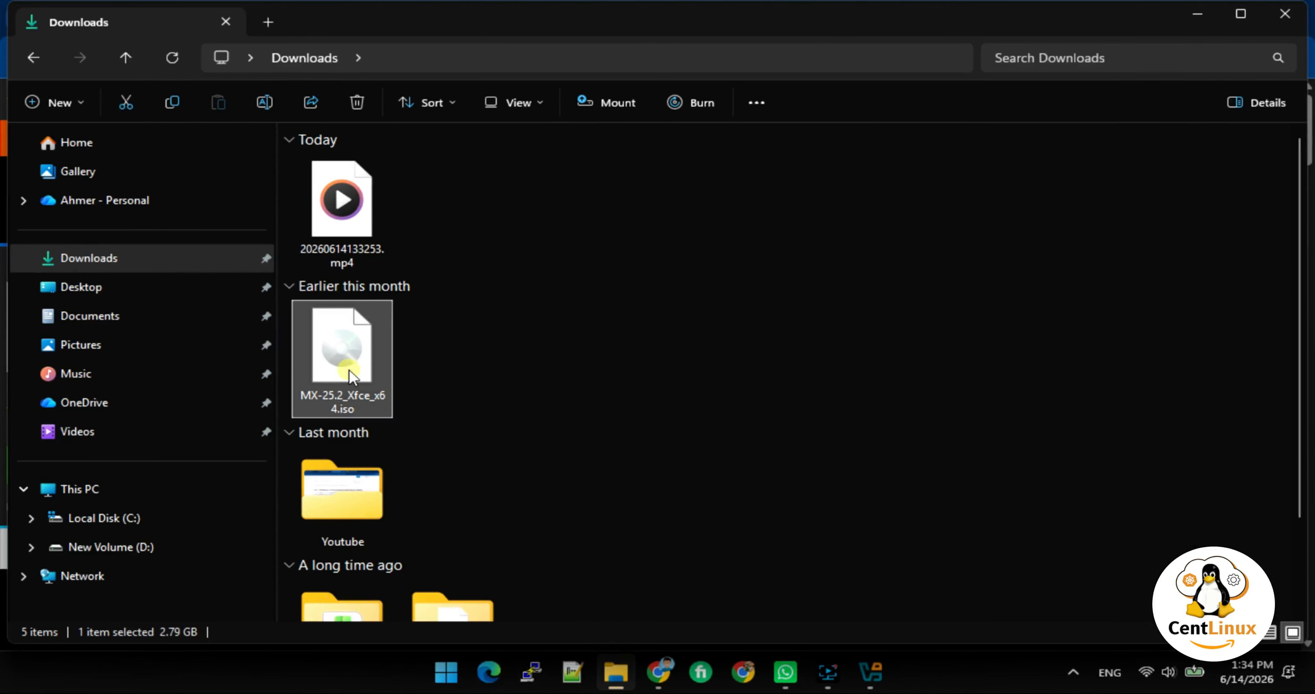
{"action": "left_click", "coordinate": [578, 391]}
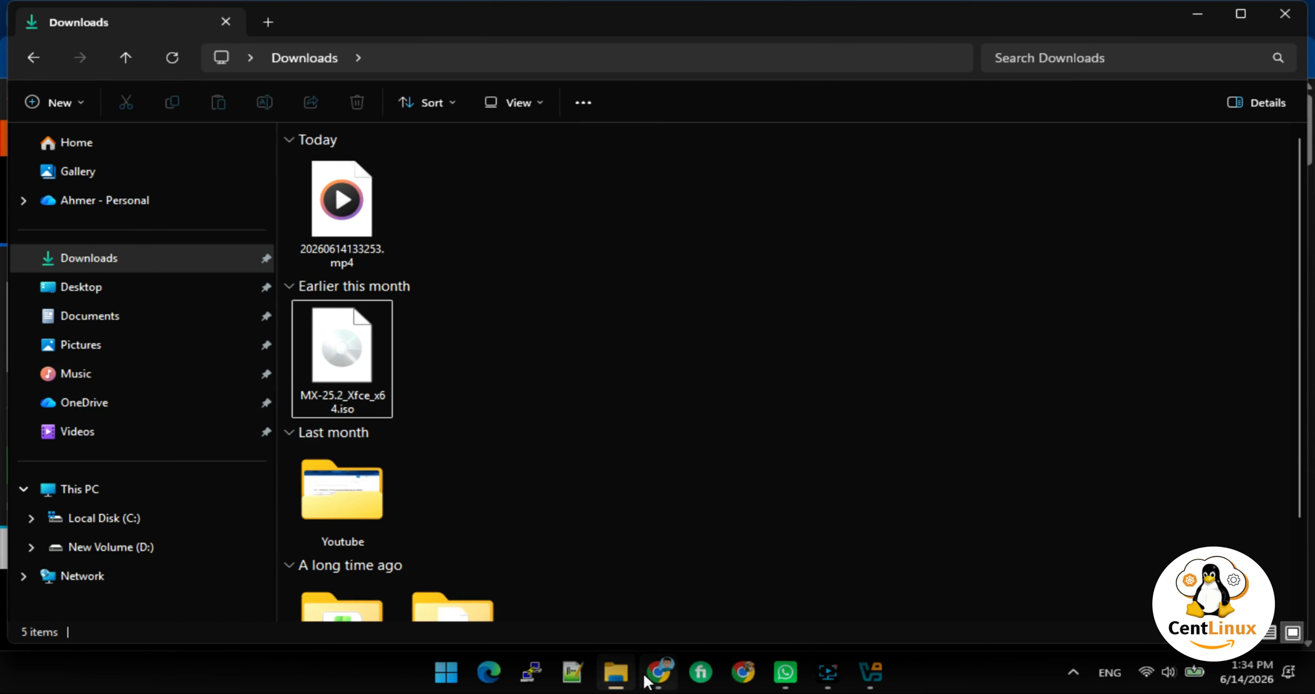
{"action": "left_click", "coordinate": [659, 671]}
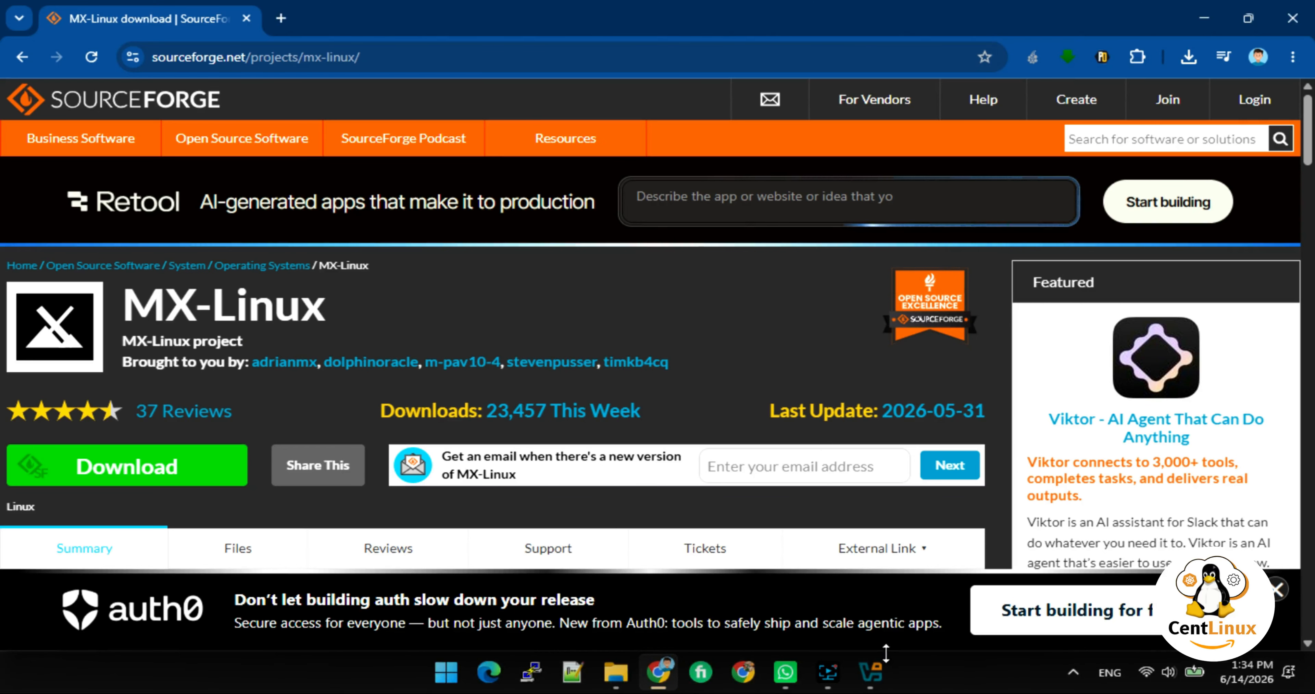
Start a new virtual machine named mxlinux-01.centlinux.com.
{"action": "left_click", "coordinate": [870, 681]}
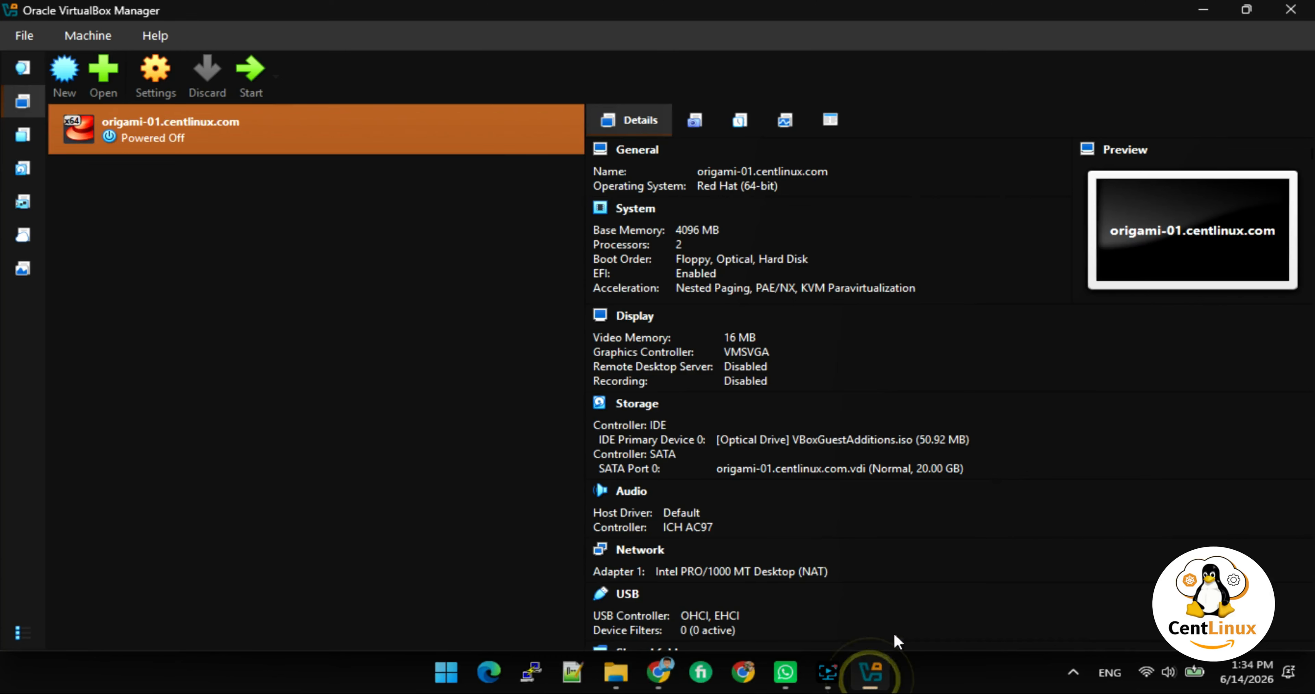
{"action": "left_click", "coordinate": [74, 71]}
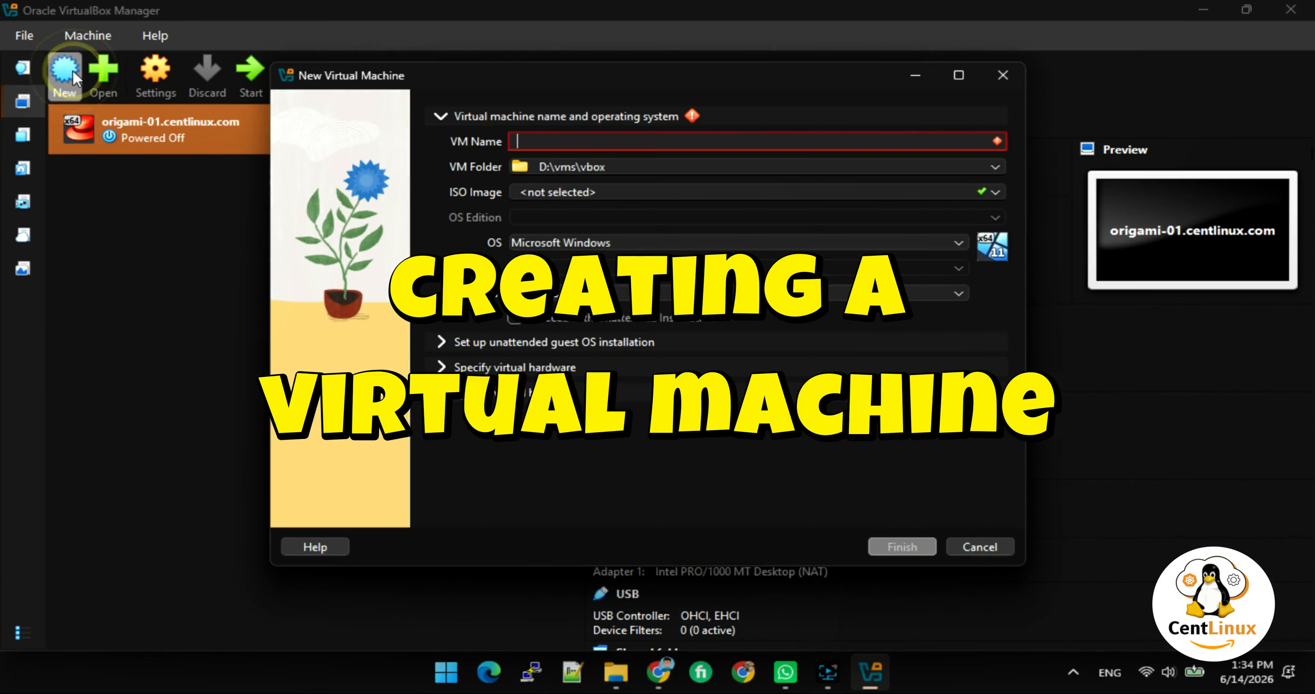
{"action": "type", "text": "m"}
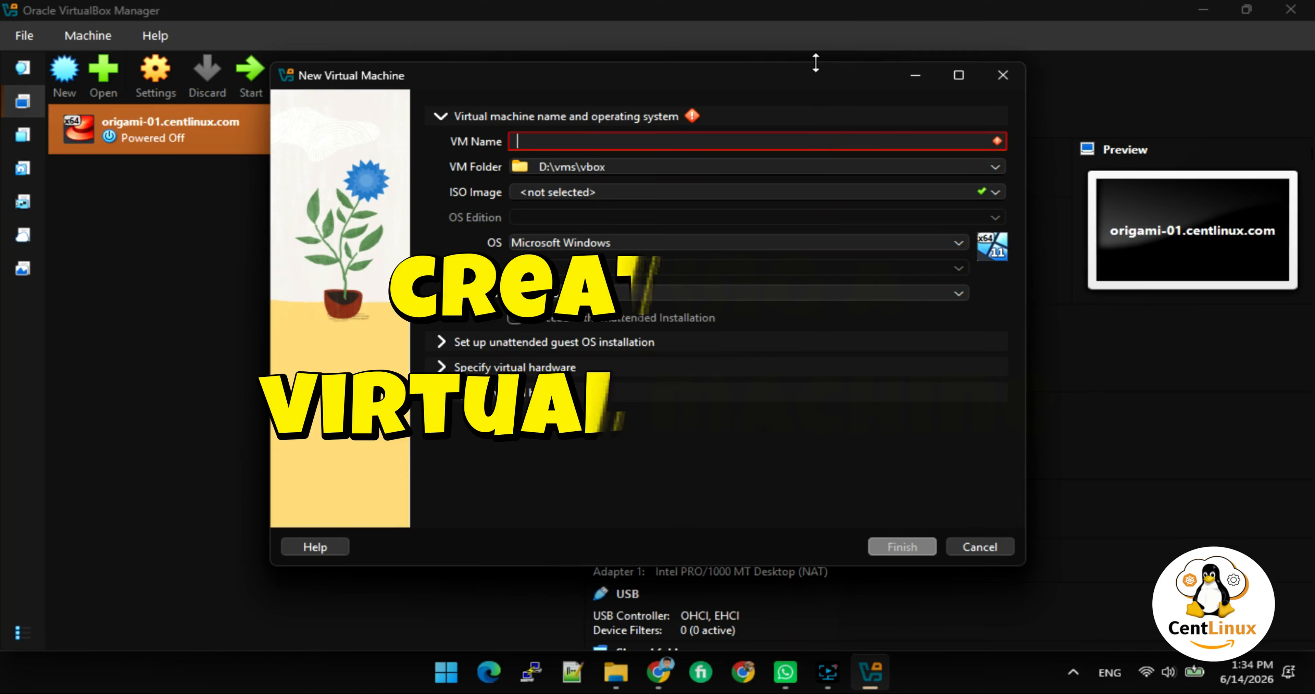
{"action": "type", "text": "xlinux-01"}
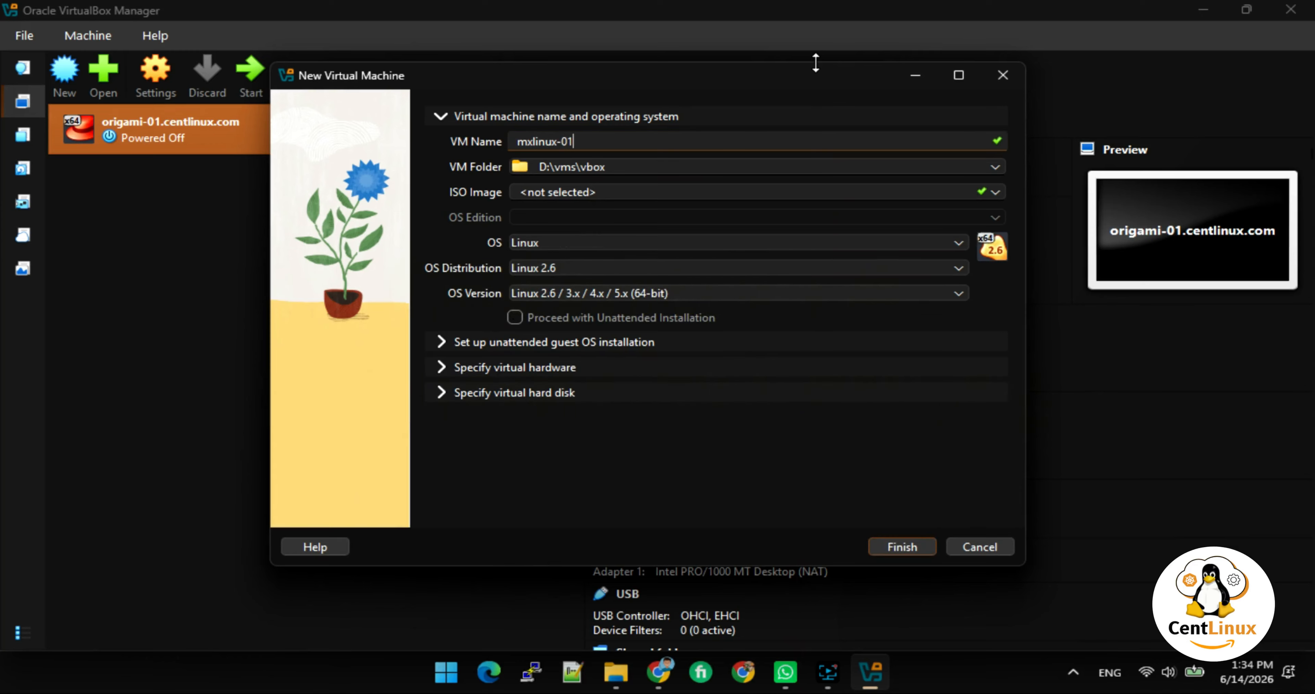
{"action": "type", "text": ".centlinu"}
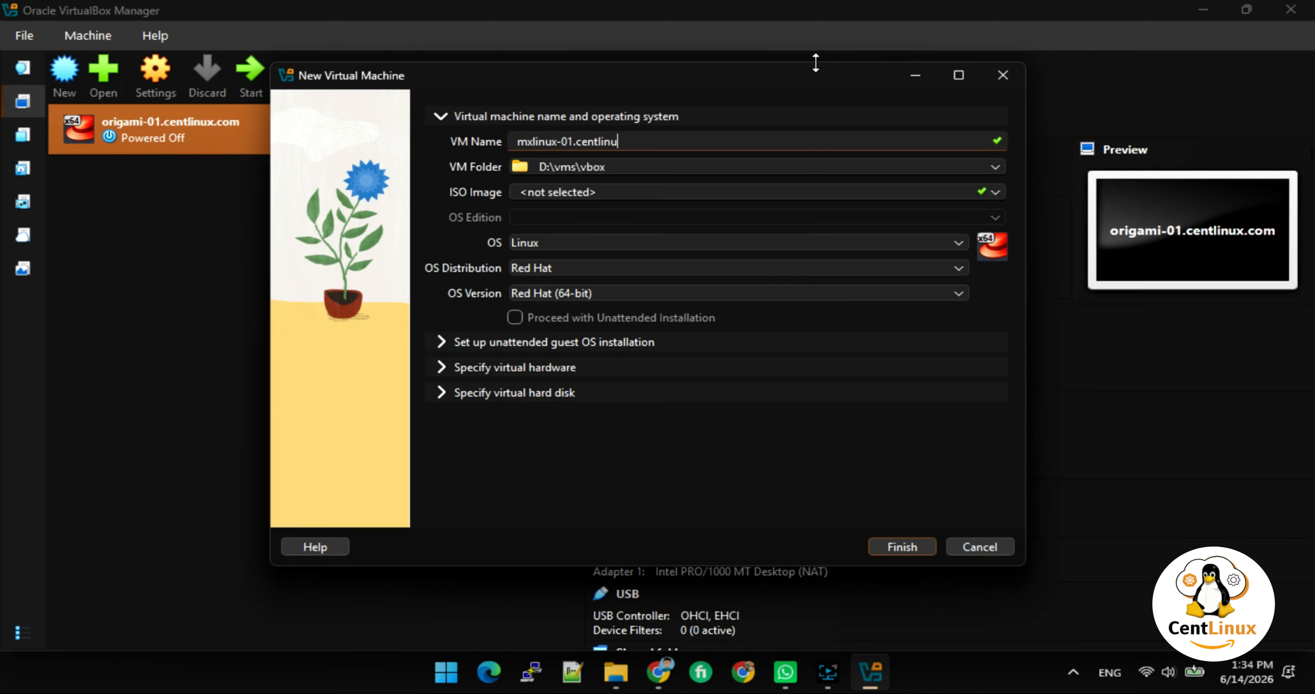
{"action": "type", "text": "x.com"}
{"action": "key", "text": "Tab"}
{"action": "key", "text": "Tab"}
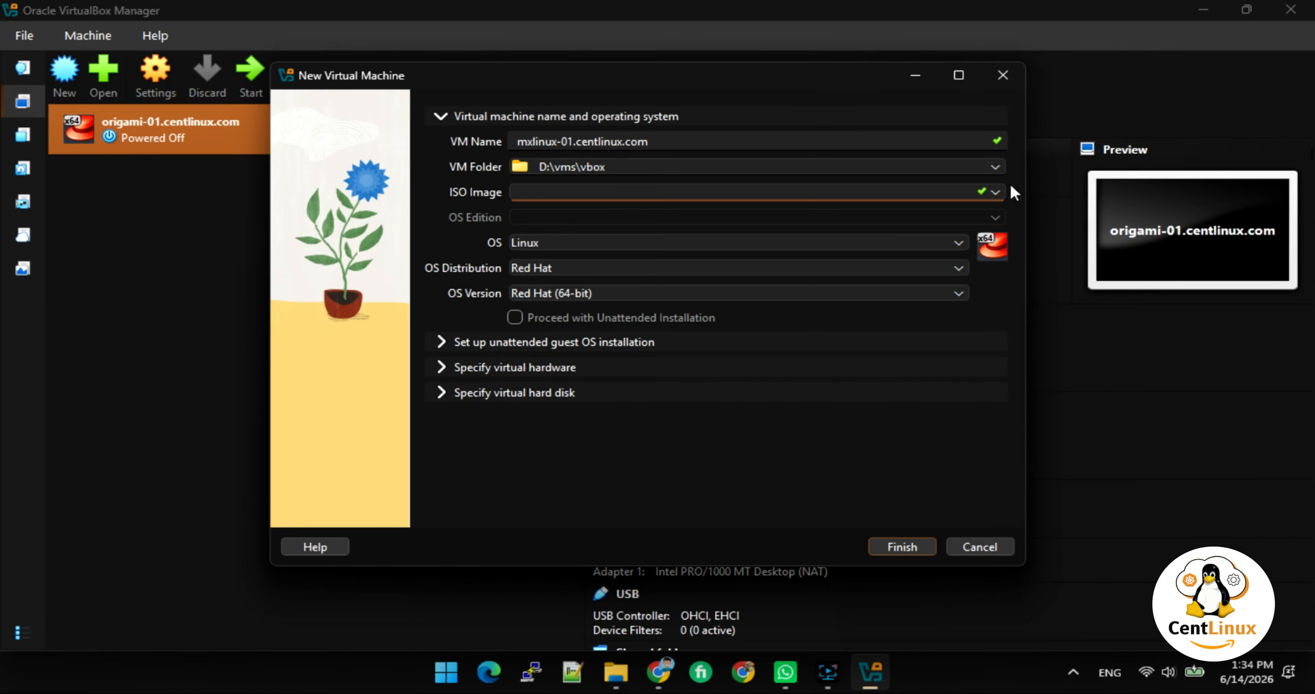
Choose Downloads\MX-25.2_Xfce_x64.iso as the VM's ISO image.
{"action": "left_click", "coordinate": [995, 191]}
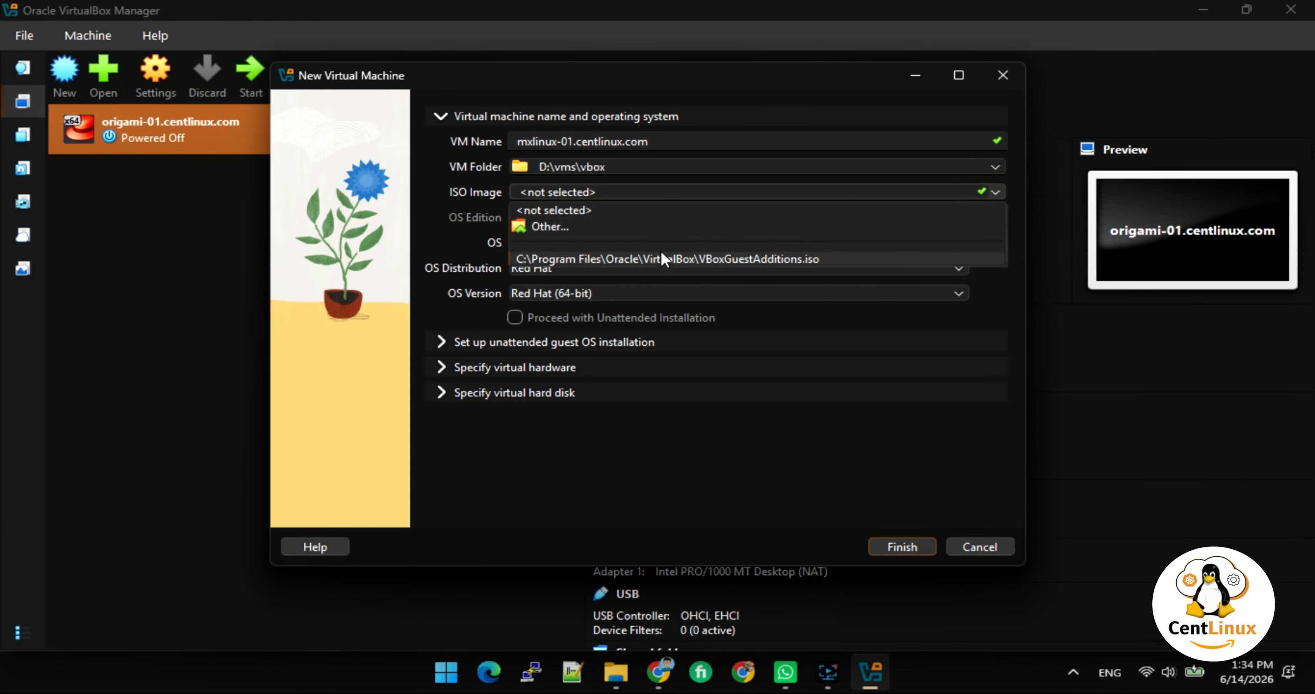
{"action": "left_click", "coordinate": [572, 227]}
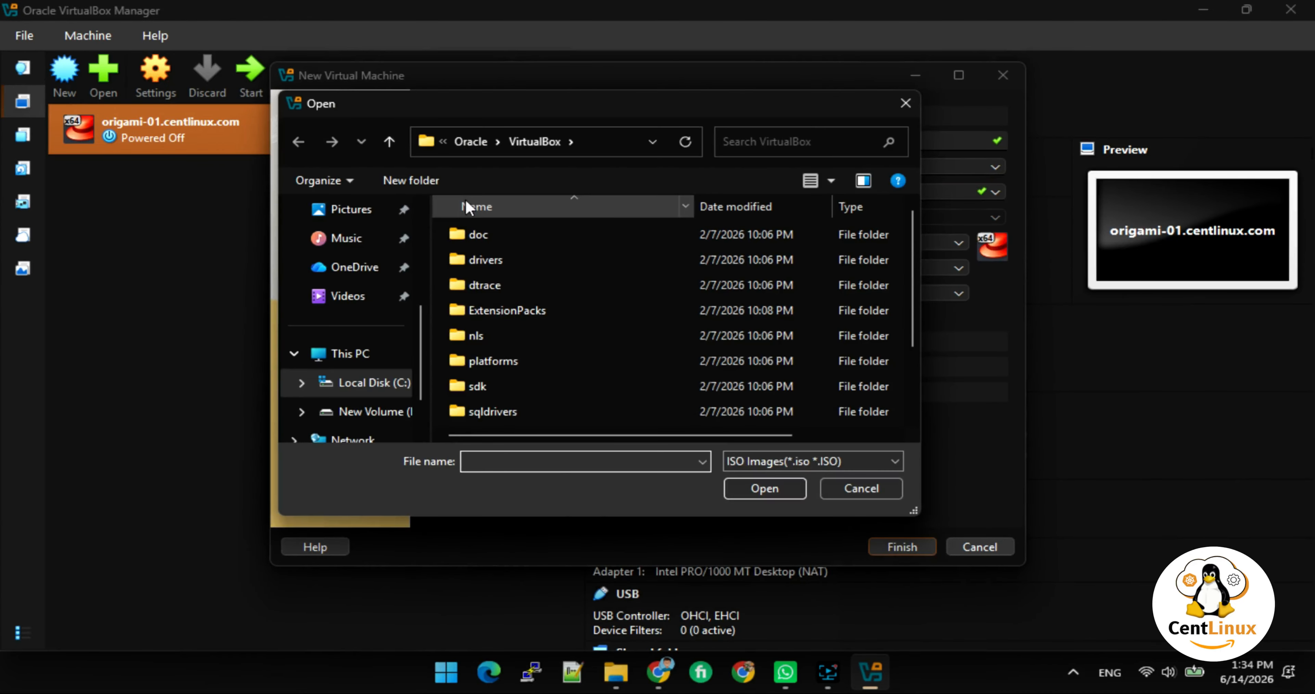
{"action": "scroll", "coordinate": [357, 240], "scroll_direction": "up", "scroll_amount": 3}
{"action": "left_click", "coordinate": [363, 330]}
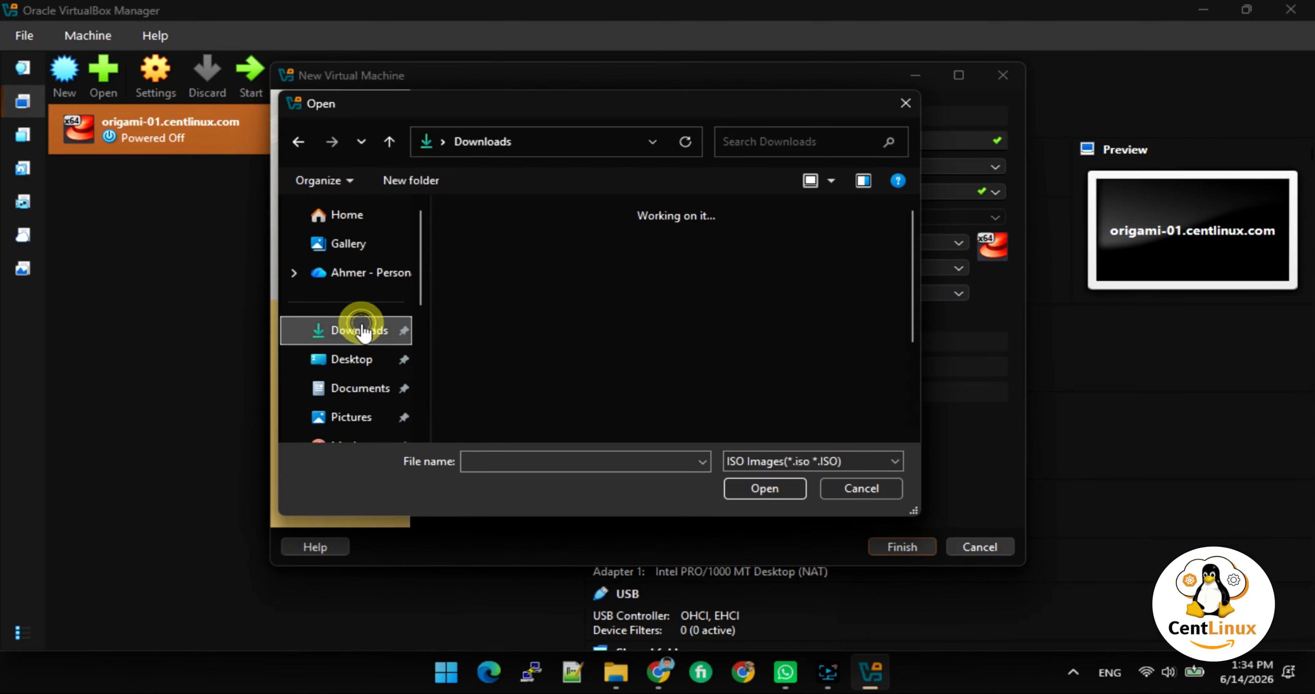
{"action": "left_click", "coordinate": [495, 276]}
{"action": "left_click", "coordinate": [766, 486]}
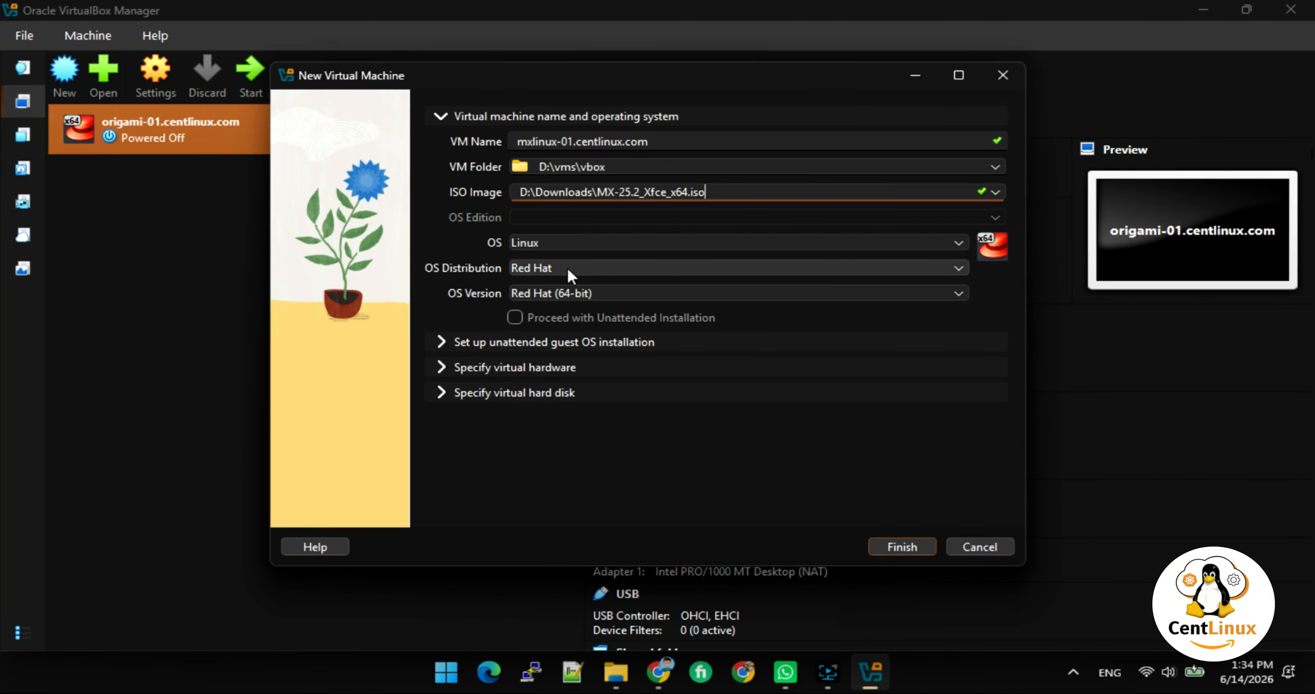
{"action": "left_click", "coordinate": [635, 265]}
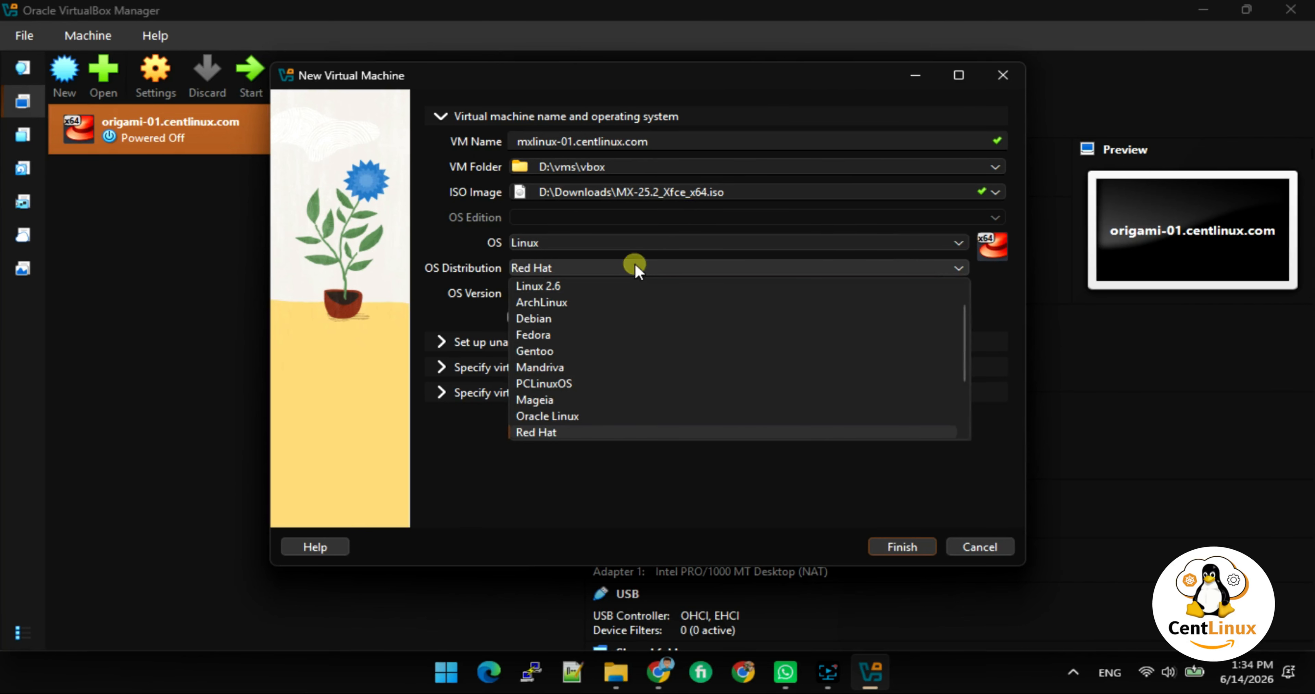
Set the OS distribution to Debian and give the VM 4096 MB memory and 2 CPUs.
{"action": "left_click", "coordinate": [568, 317]}
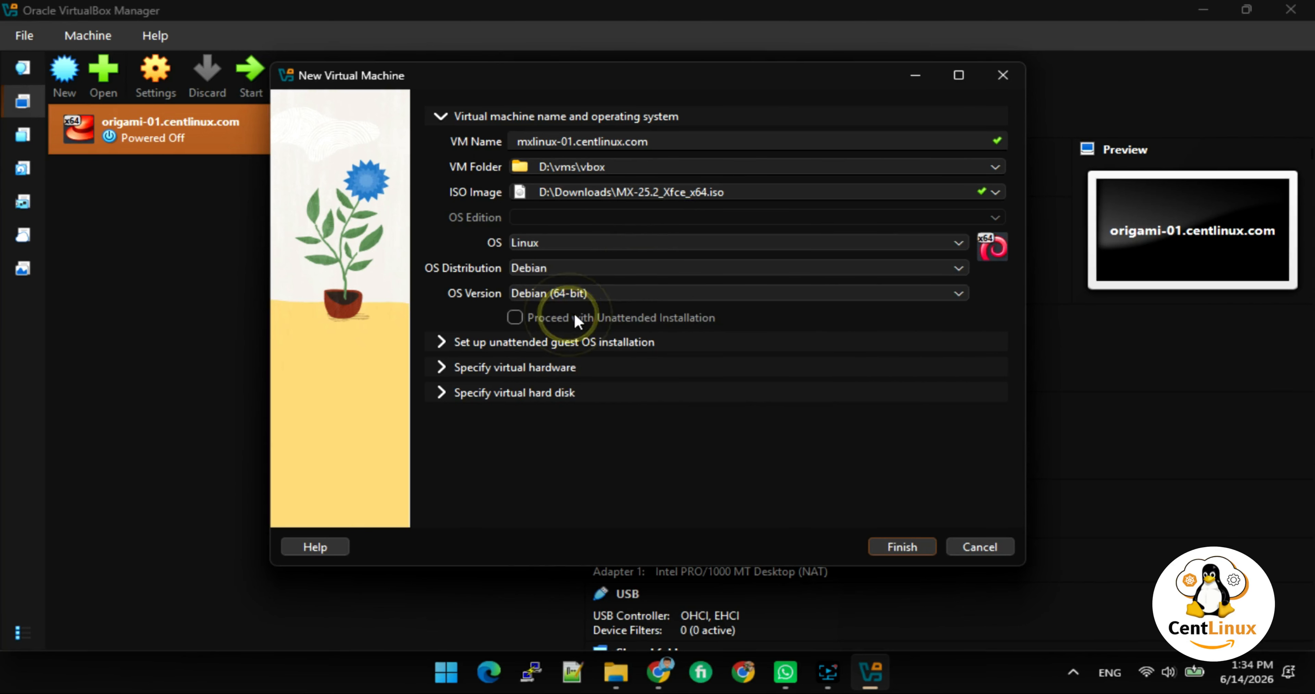
{"action": "left_click", "coordinate": [449, 370]}
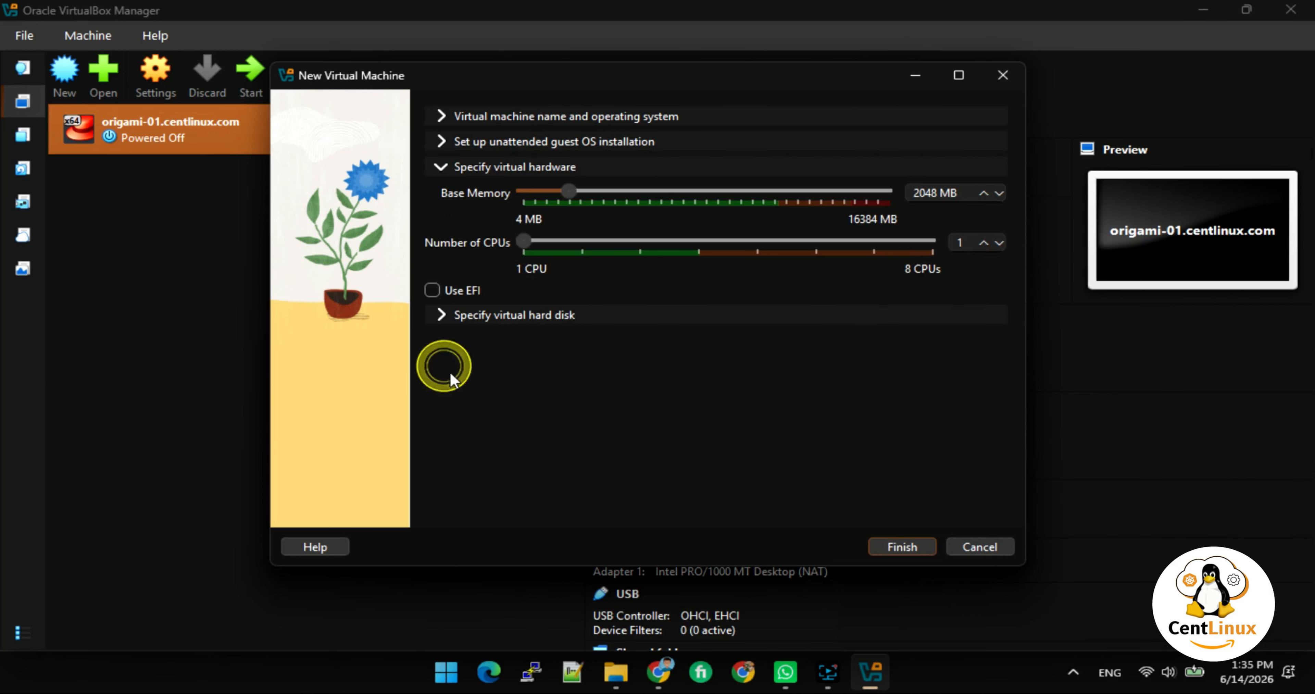
{"action": "left_click_drag", "start_coordinate": [640, 189], "coordinate": [626, 190]}
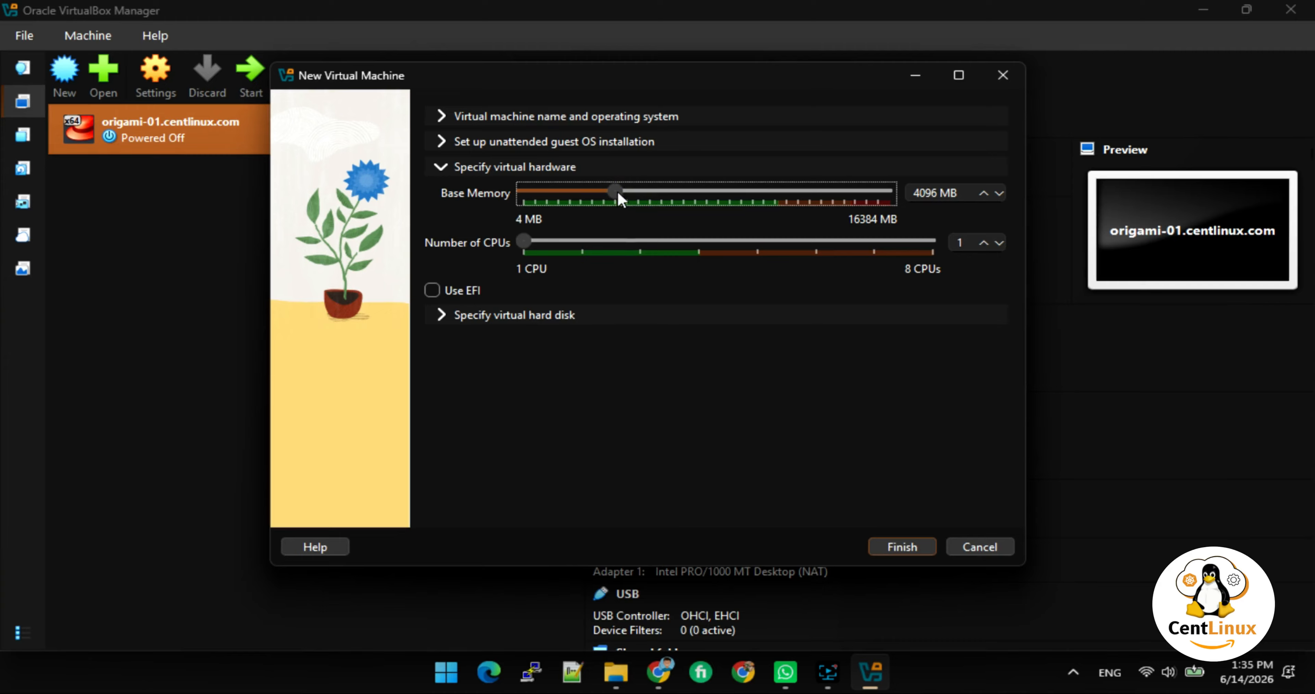
{"action": "left_click_drag", "start_coordinate": [524, 241], "coordinate": [581, 244]}
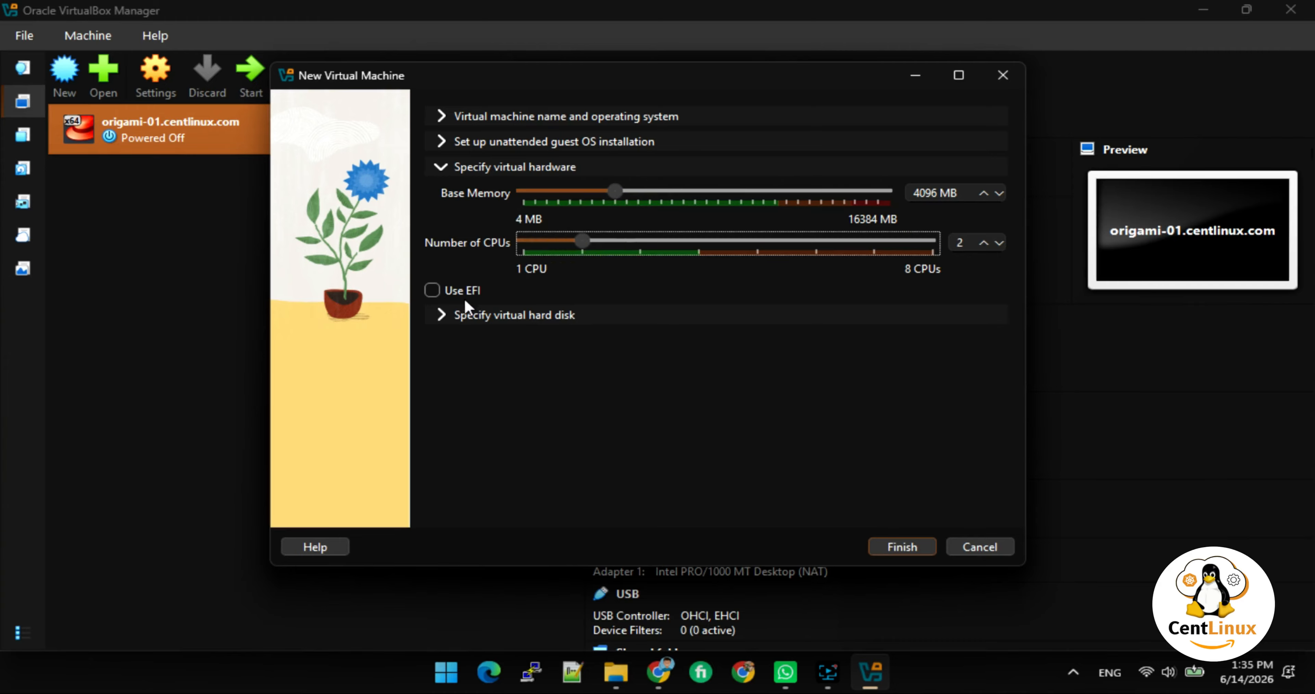
Enable EFI, review the 20 GB hard disk settings, and finish creating the VM.
{"action": "left_click", "coordinate": [433, 292]}
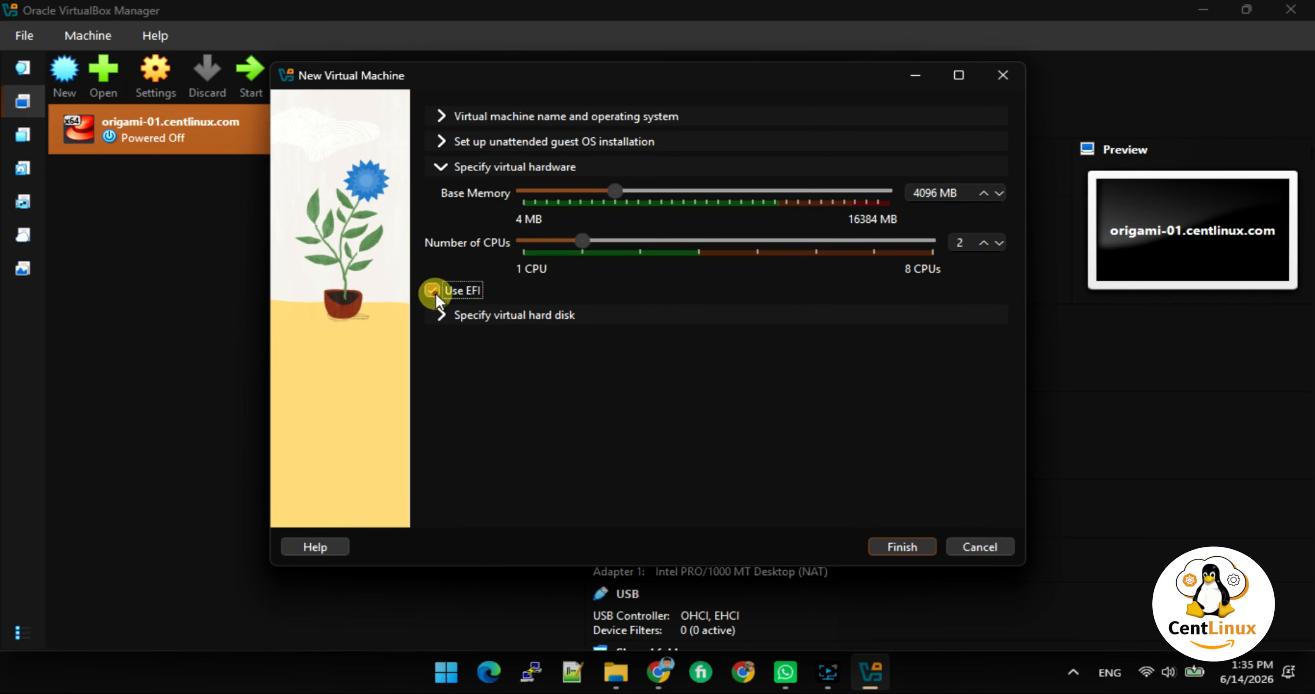
{"action": "left_click", "coordinate": [445, 312]}
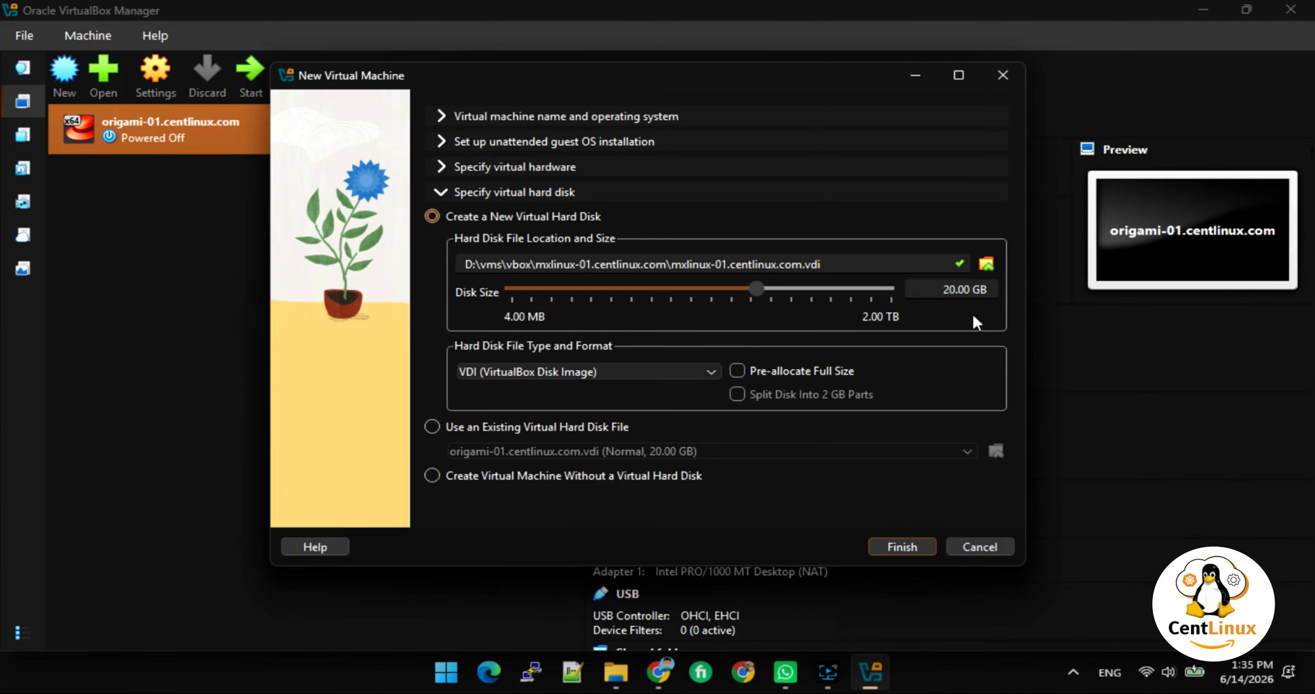
{"action": "left_click", "coordinate": [902, 546]}
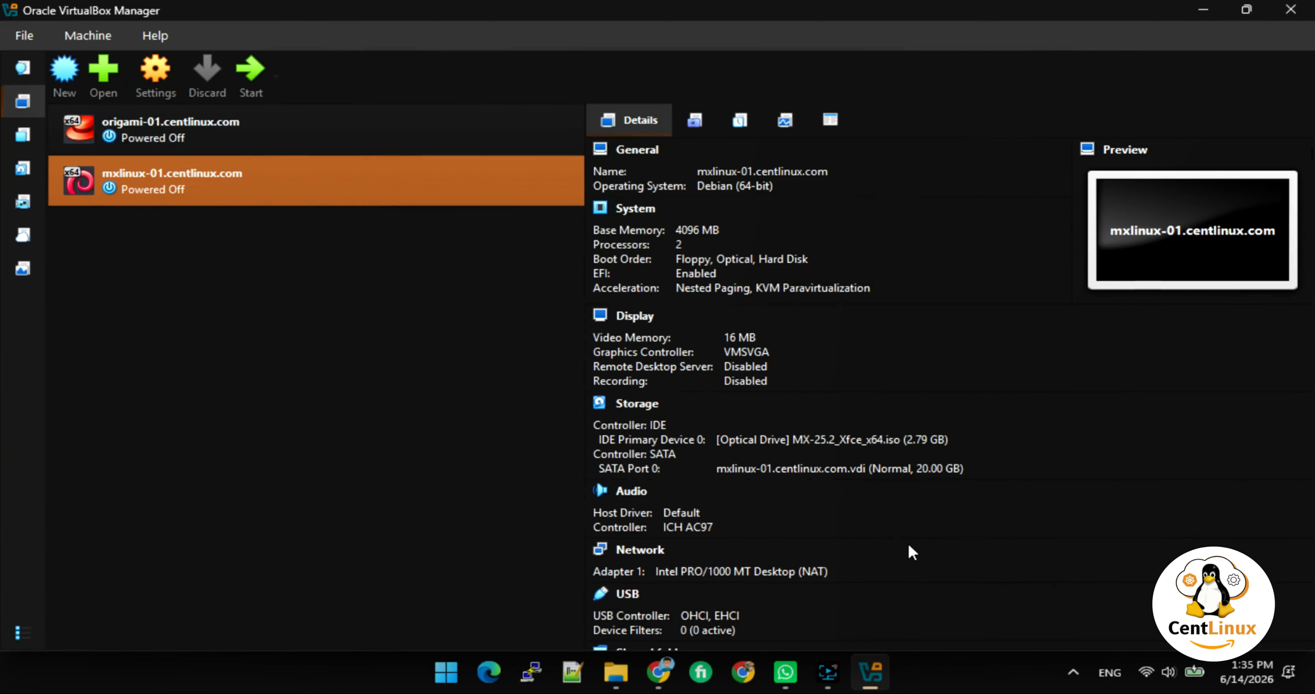
Power on mxlinux-01 and switch its window to full-screen mode.
{"action": "left_click", "coordinate": [246, 73]}
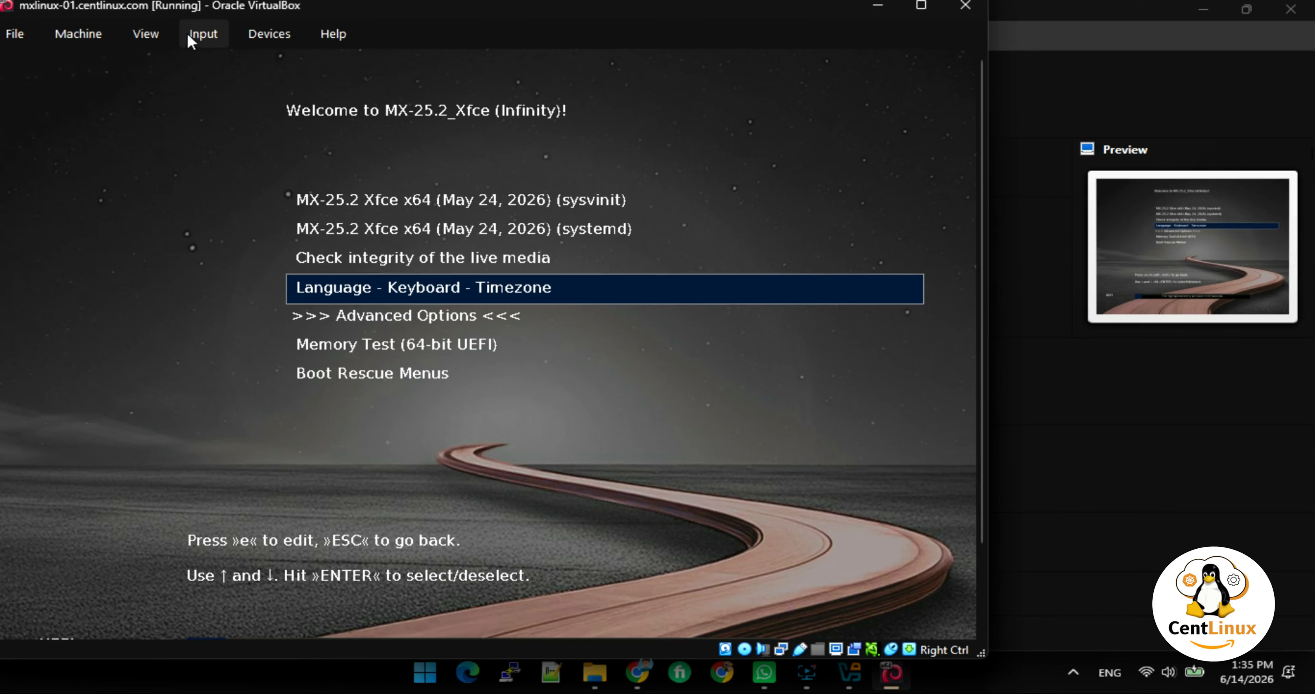
{"action": "left_click", "coordinate": [146, 33]}
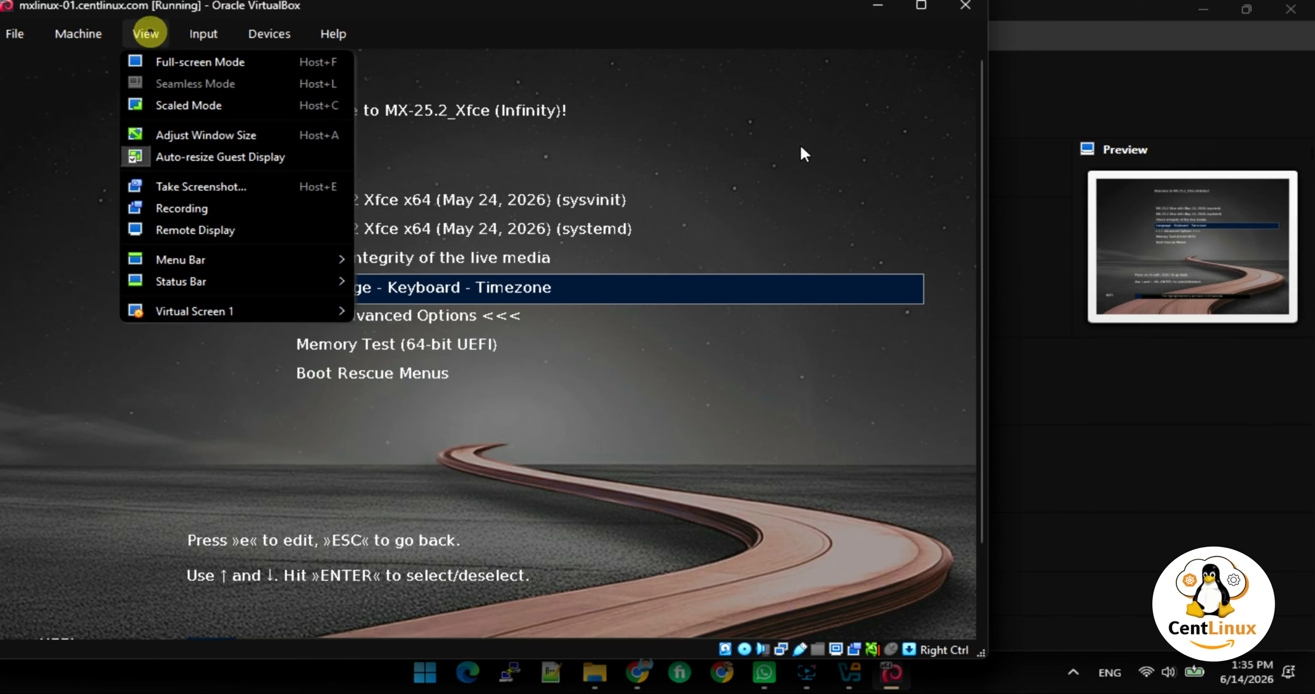
{"action": "left_click", "coordinate": [267, 62]}
{"action": "left_click", "coordinate": [463, 420]}
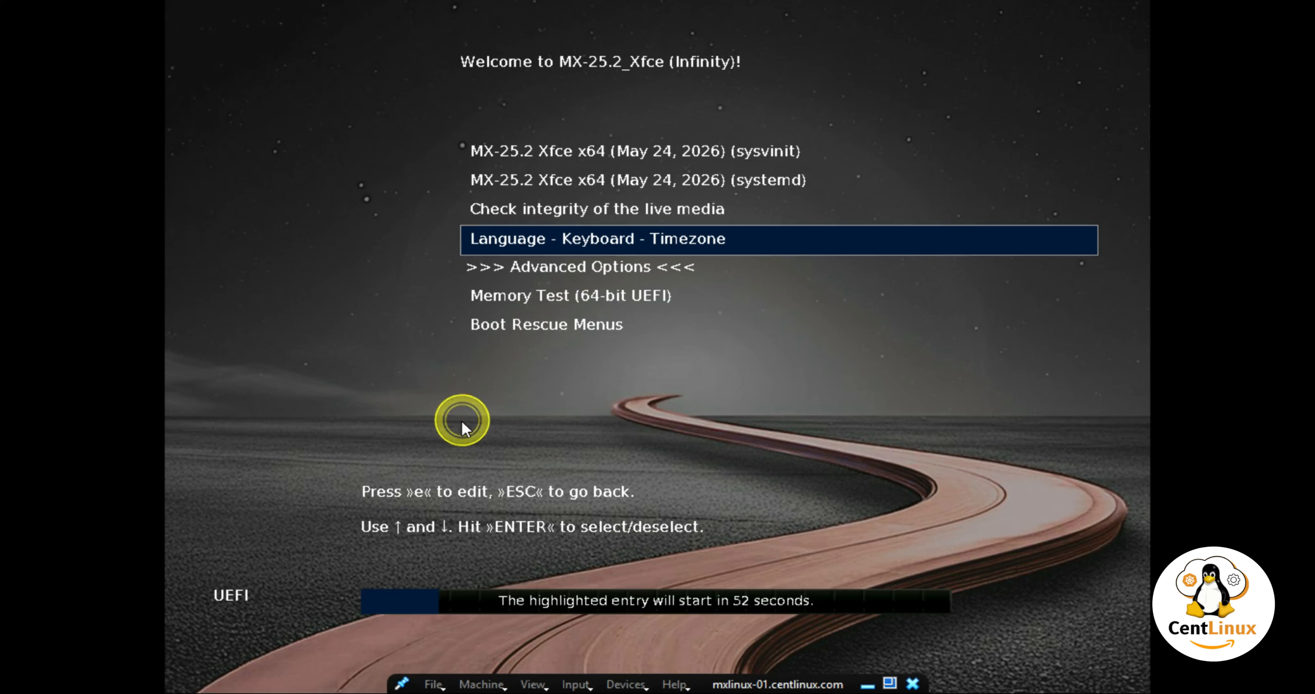
{"action": "left_click", "coordinate": [490, 416]}
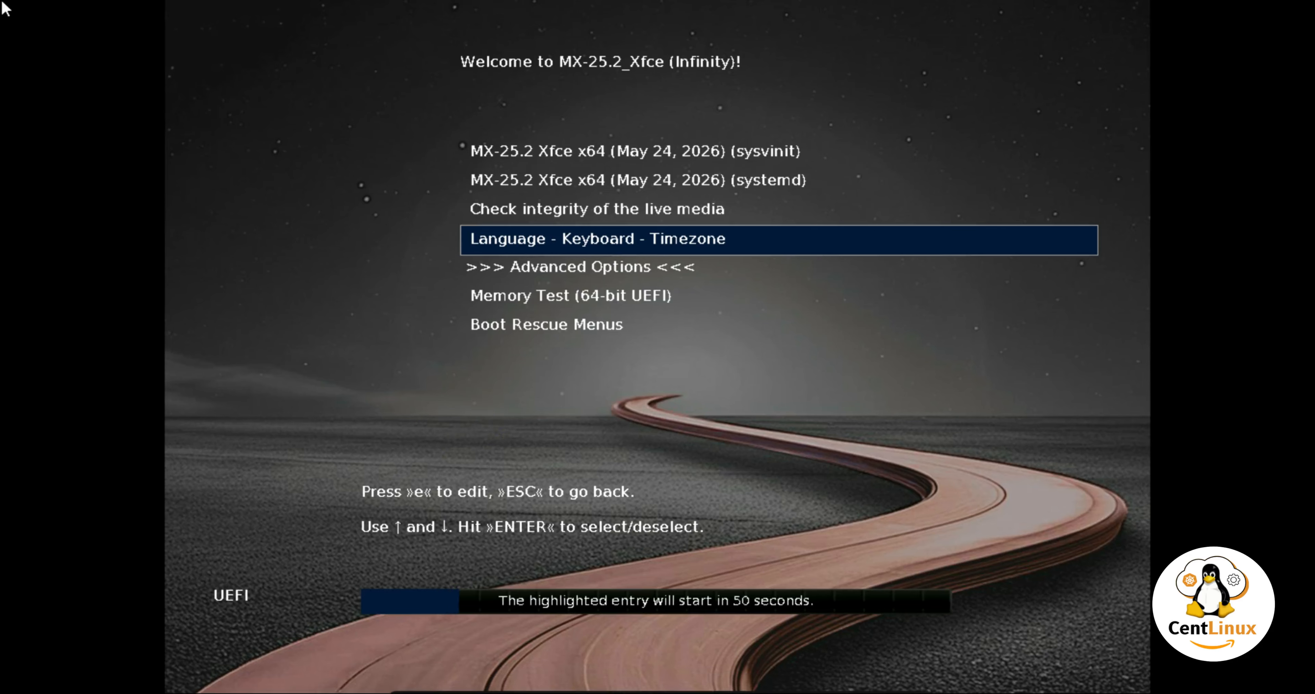
Select the systemd live boot entry and boot MX-25.2.
{"action": "key", "text": "Up"}
{"action": "key", "text": "Up"}
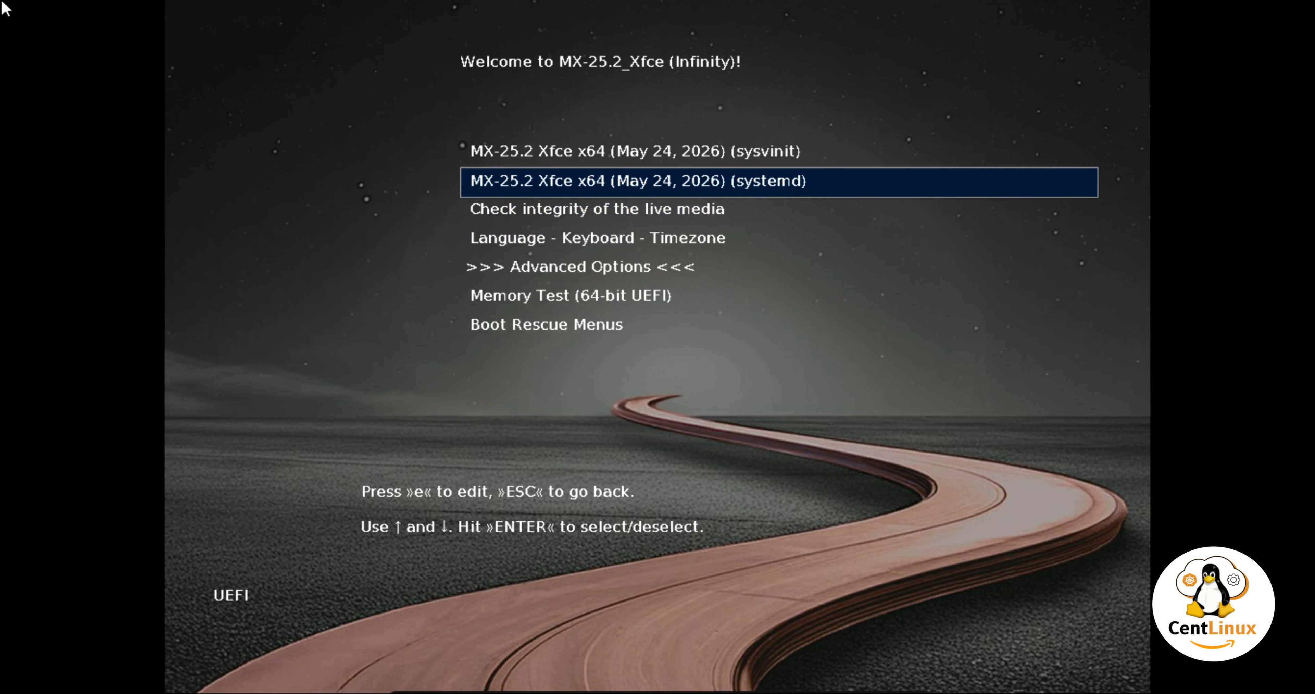
{"action": "key", "text": "Up"}
{"action": "key", "text": "Down"}
{"action": "key", "text": "Return"}
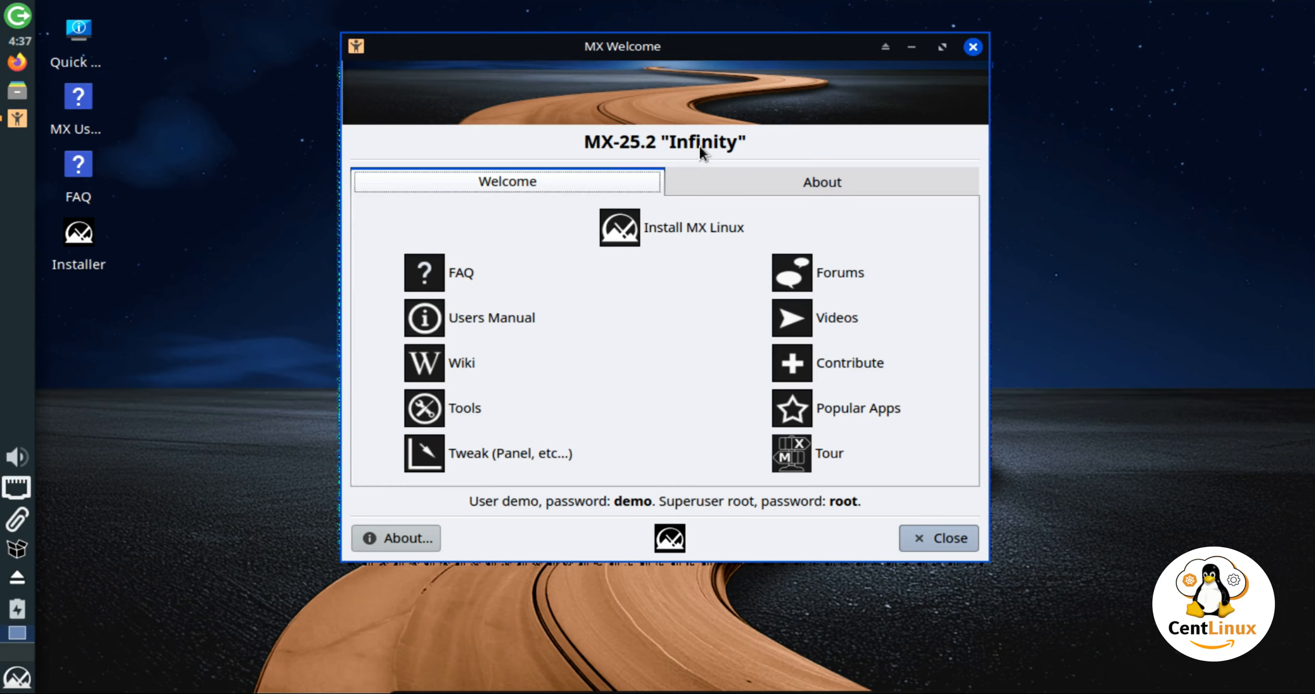
Launch the MX Linux installer, skip the media check, and accept the Terms of Use.
{"action": "left_click", "coordinate": [688, 234]}
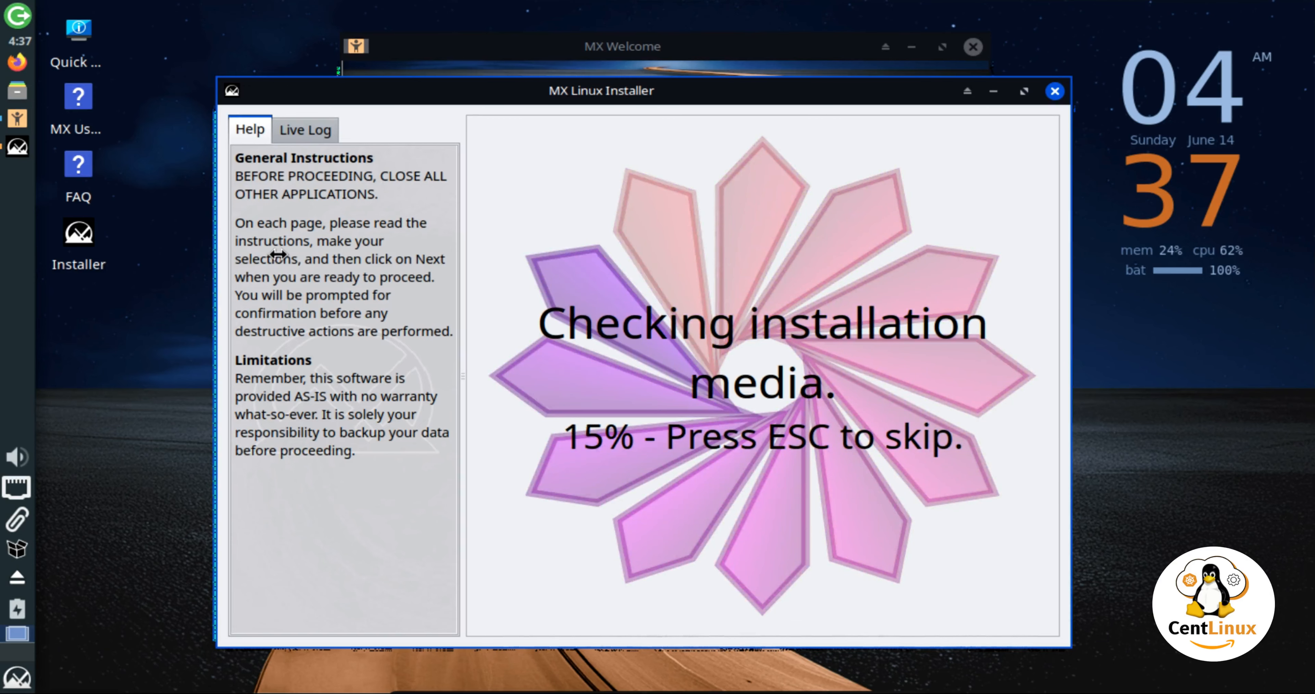
{"action": "key", "text": "Escape"}
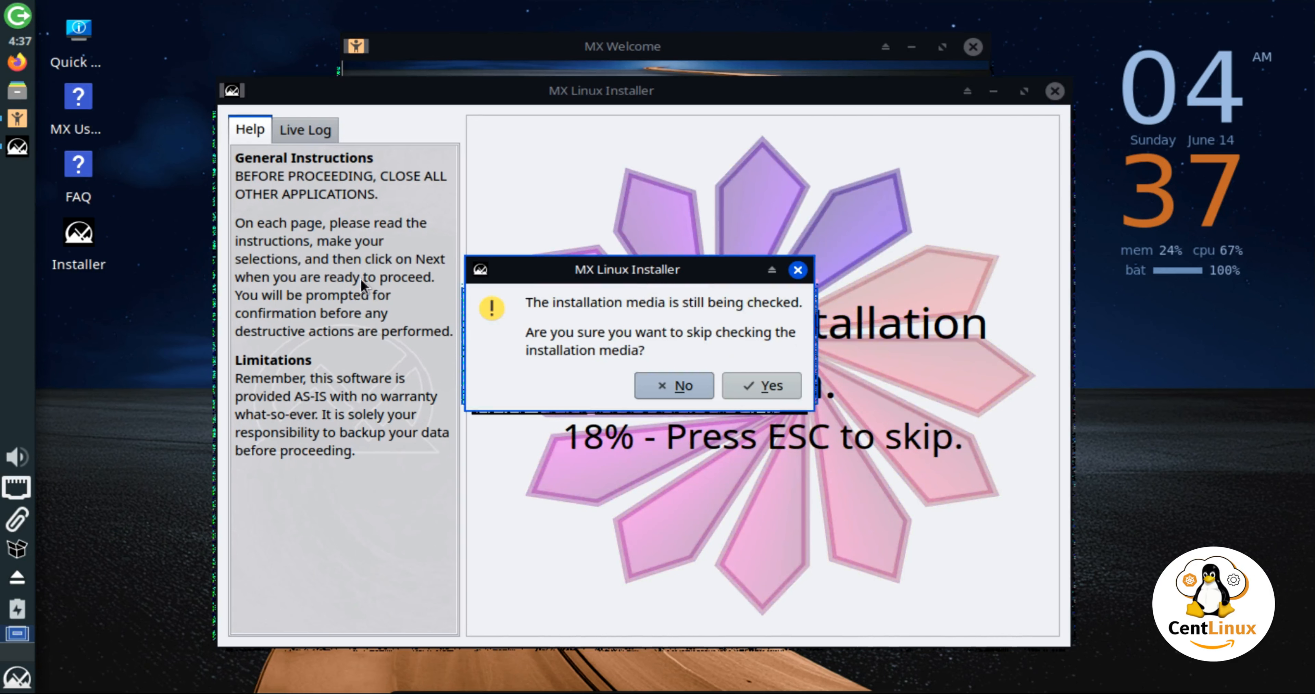
{"action": "left_click", "coordinate": [772, 386]}
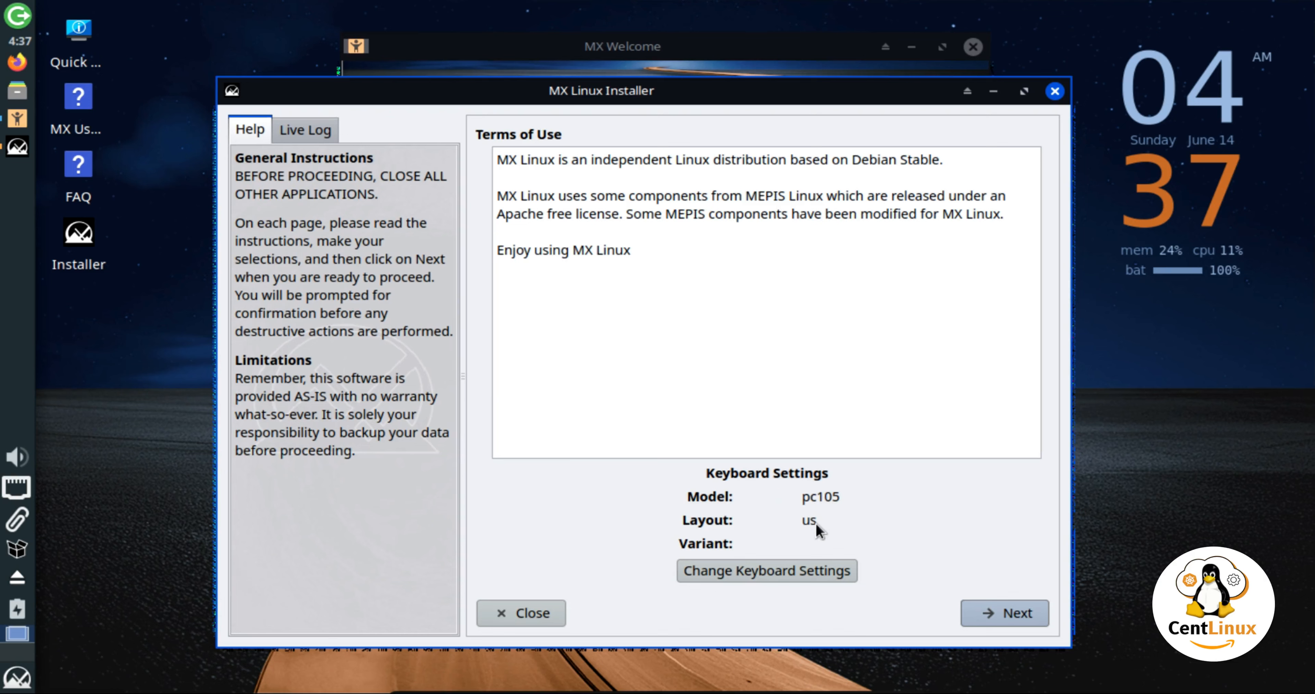
{"action": "left_click", "coordinate": [989, 615]}
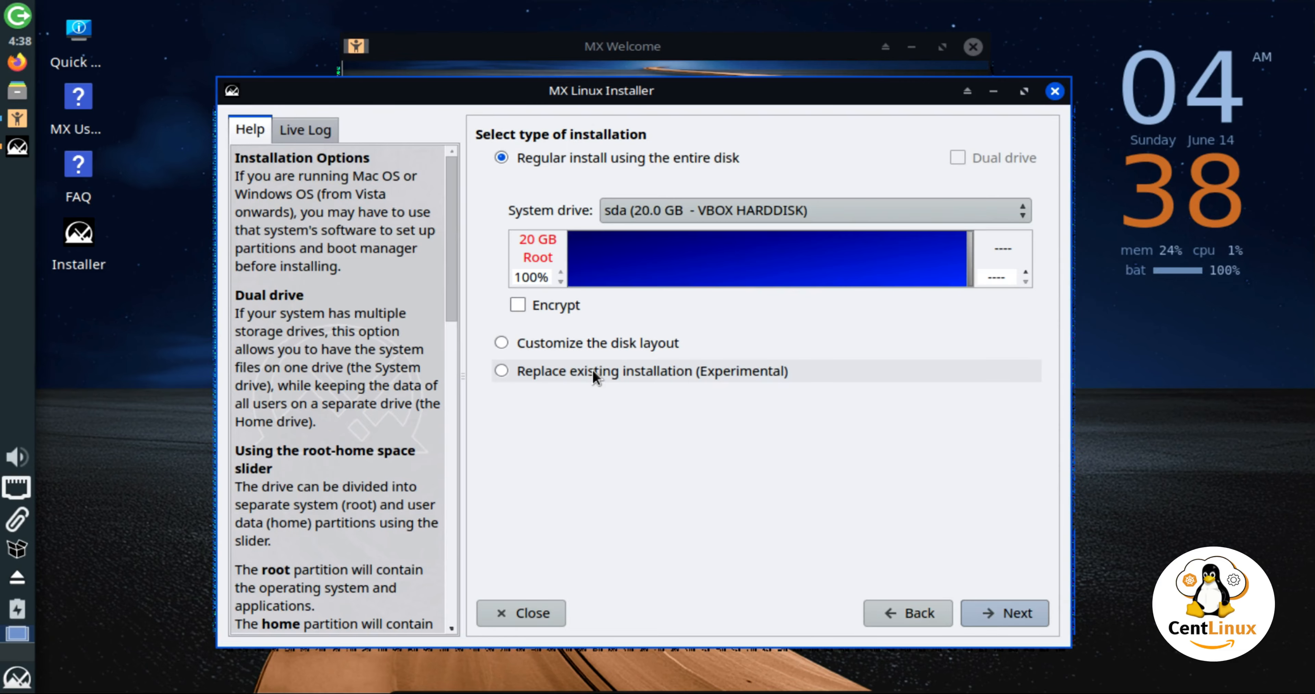
Keep the regular install on the entire 20 GB sda disk, review the format action, and start installing.
{"action": "left_click", "coordinate": [995, 611]}
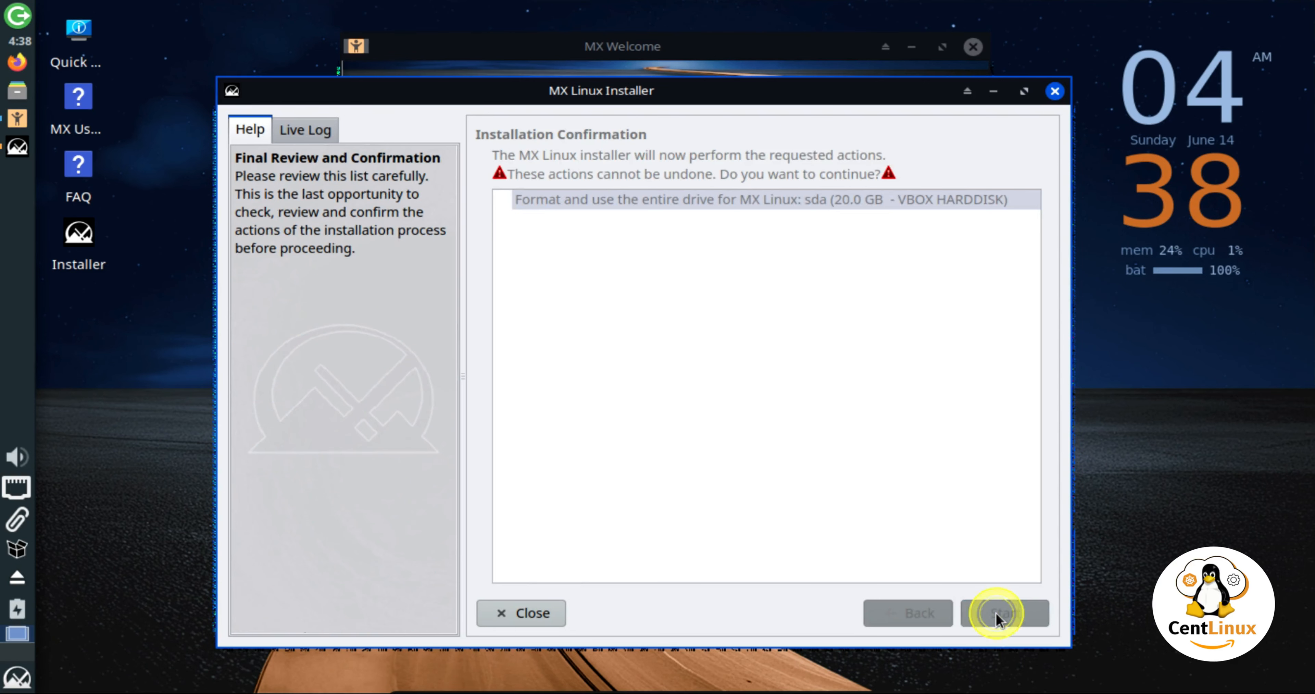
{"action": "left_click", "coordinate": [600, 201]}
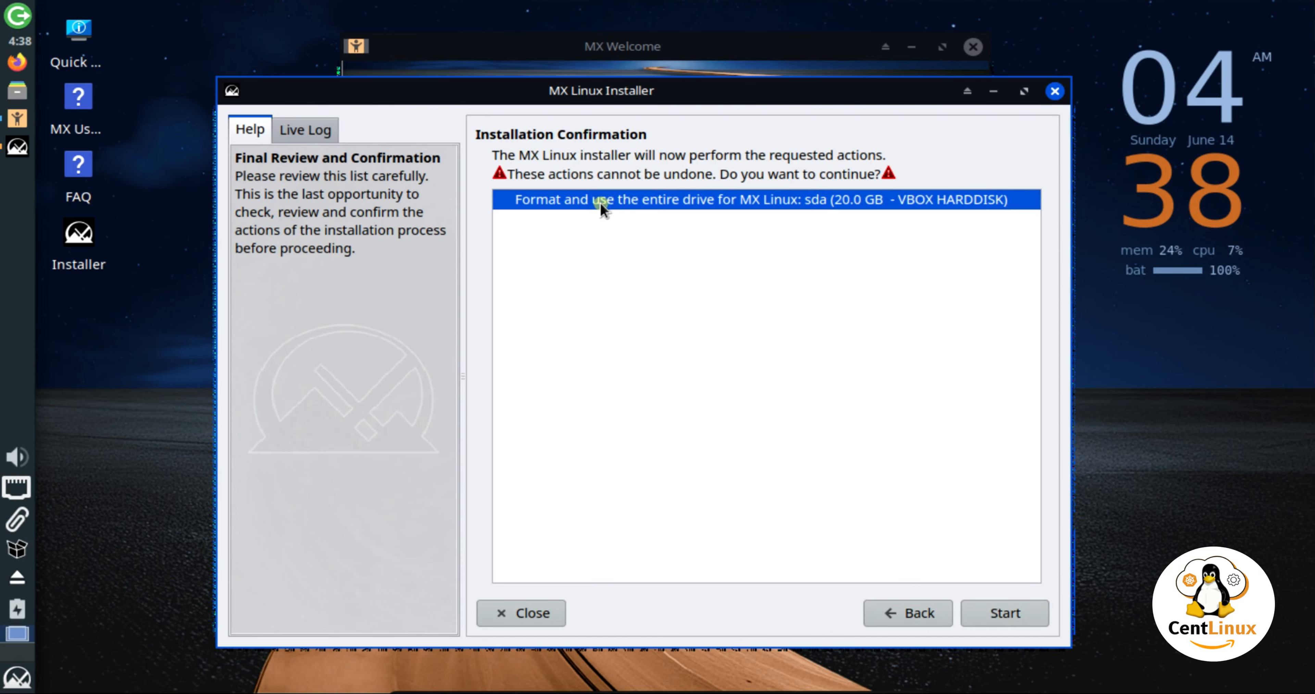
{"action": "left_click", "coordinate": [1004, 612]}
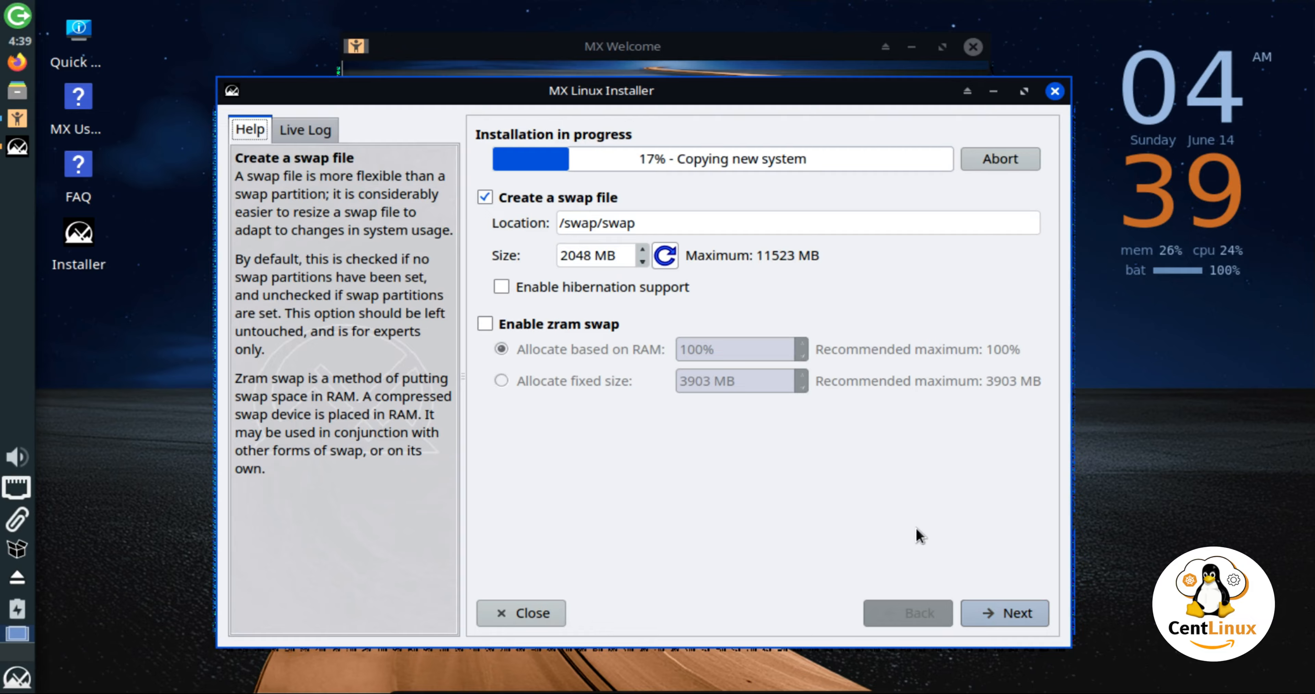
Accept the swap defaults and set computer name mxlinux-01 with domain centlinux.com.
{"action": "left_click", "coordinate": [1025, 610]}
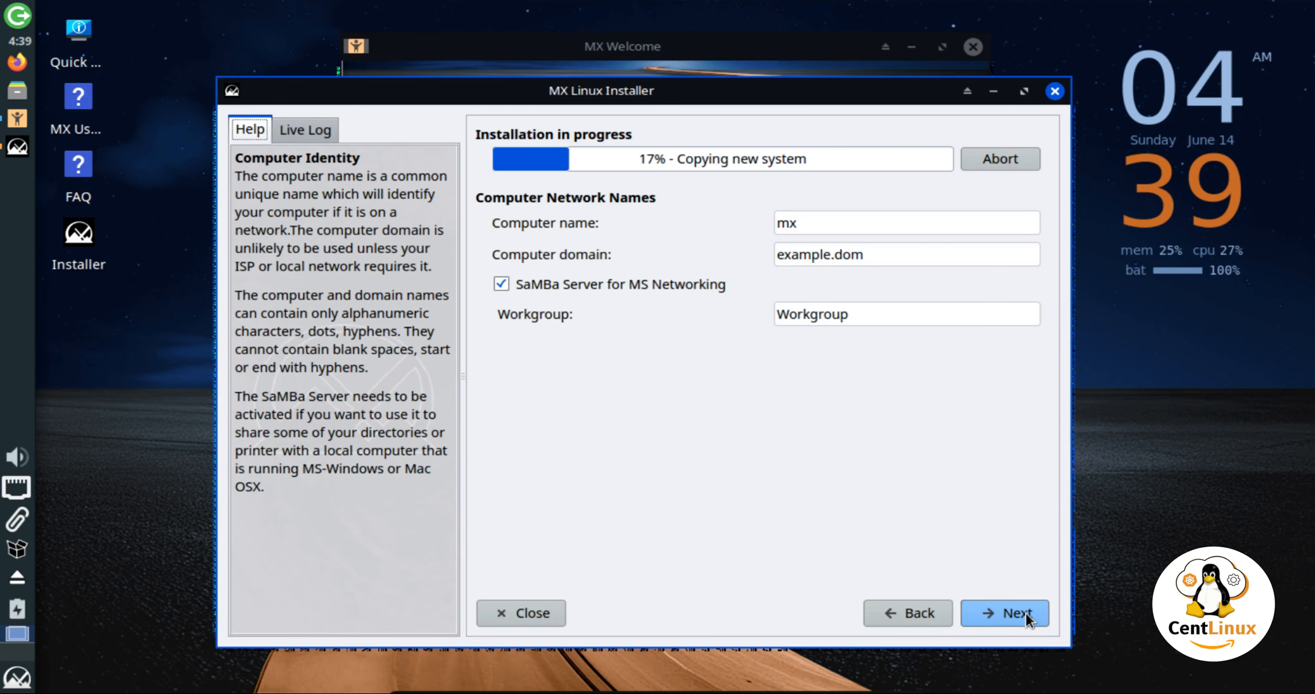
{"action": "left_click", "coordinate": [888, 217]}
{"action": "type", "text": "lin"}
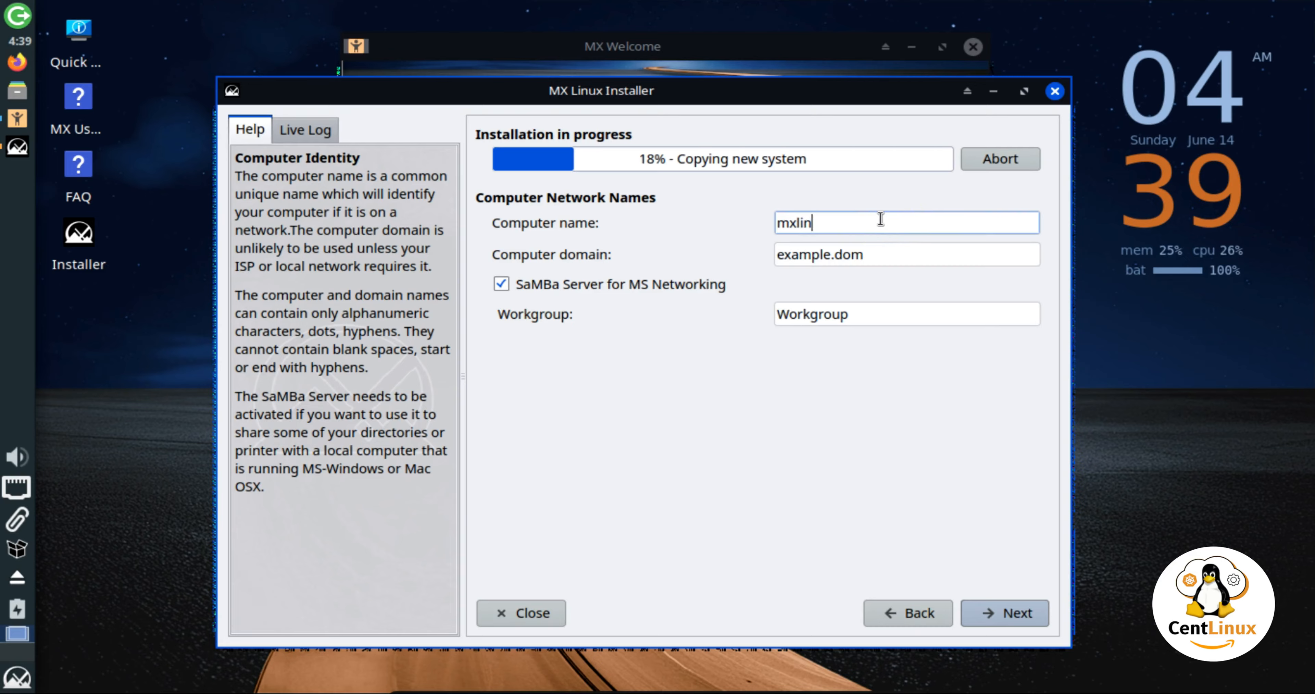
{"action": "type", "text": "ux-01.centlinux.com"}
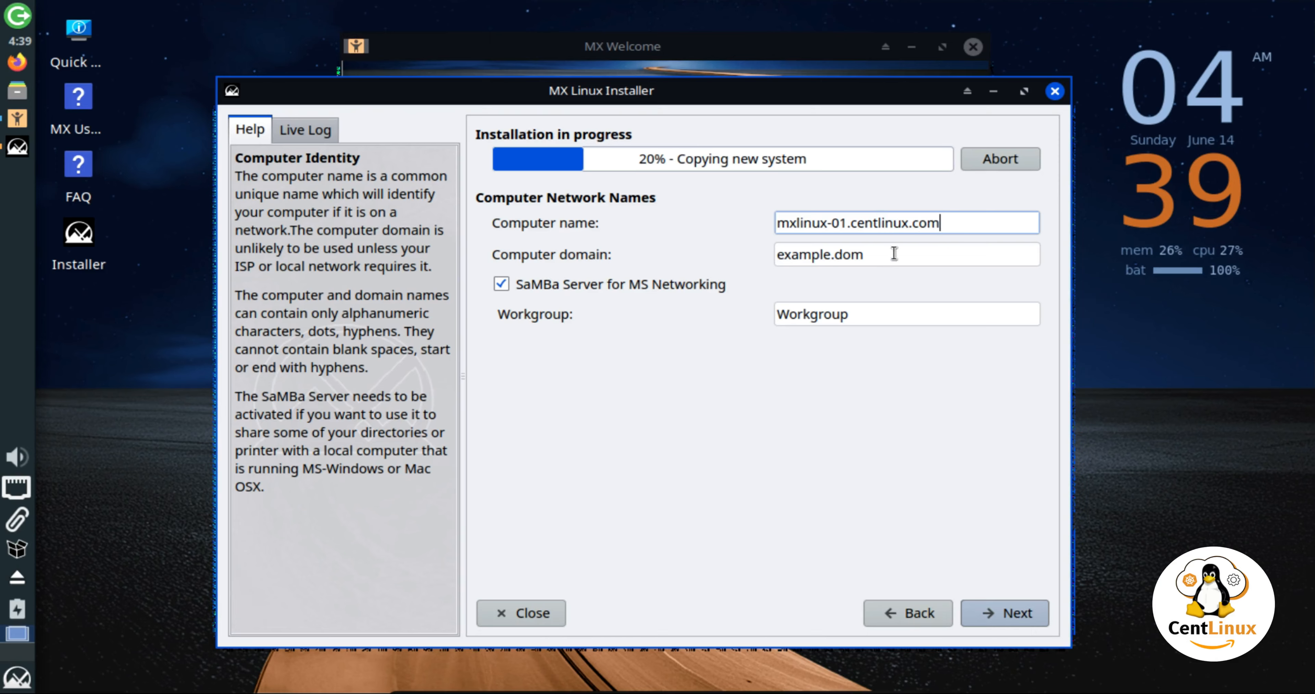
{"action": "left_click_drag", "start_coordinate": [851, 223], "coordinate": [998, 223]}
{"action": "key", "text": "BackSpace"}
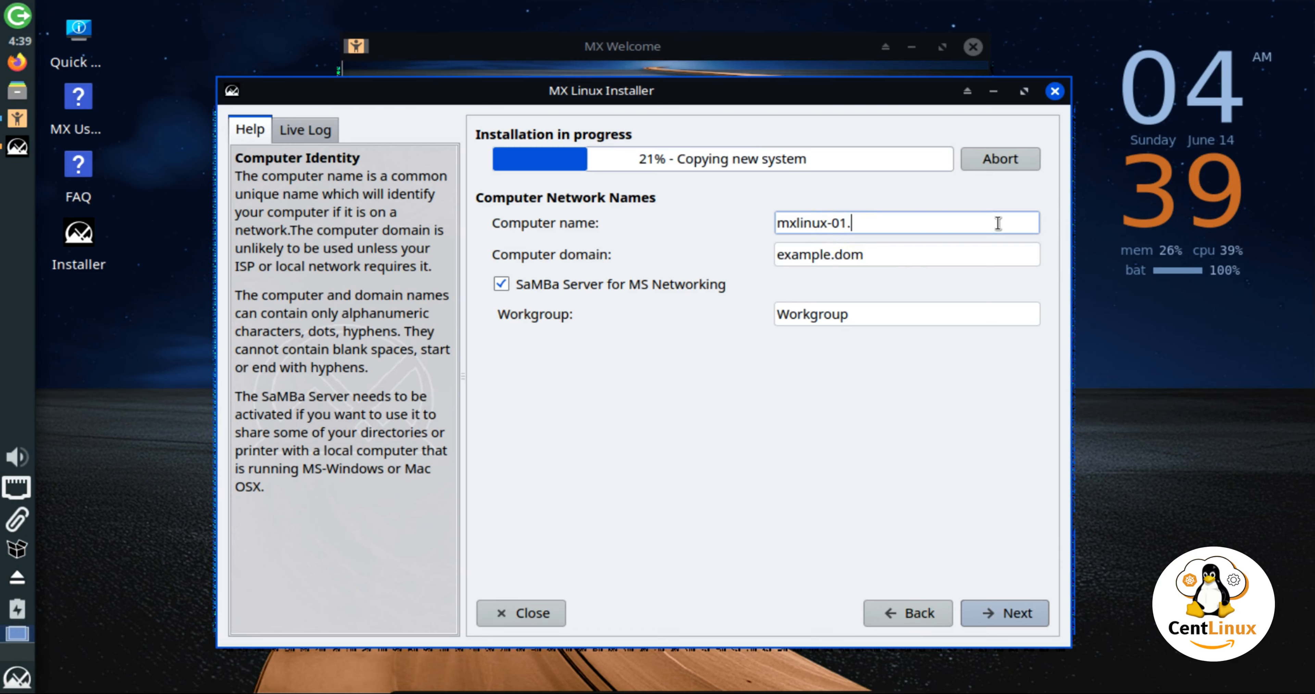
{"action": "key", "text": "BackSpace"}
{"action": "key", "text": "Tab"}
{"action": "type", "text": "ce"}
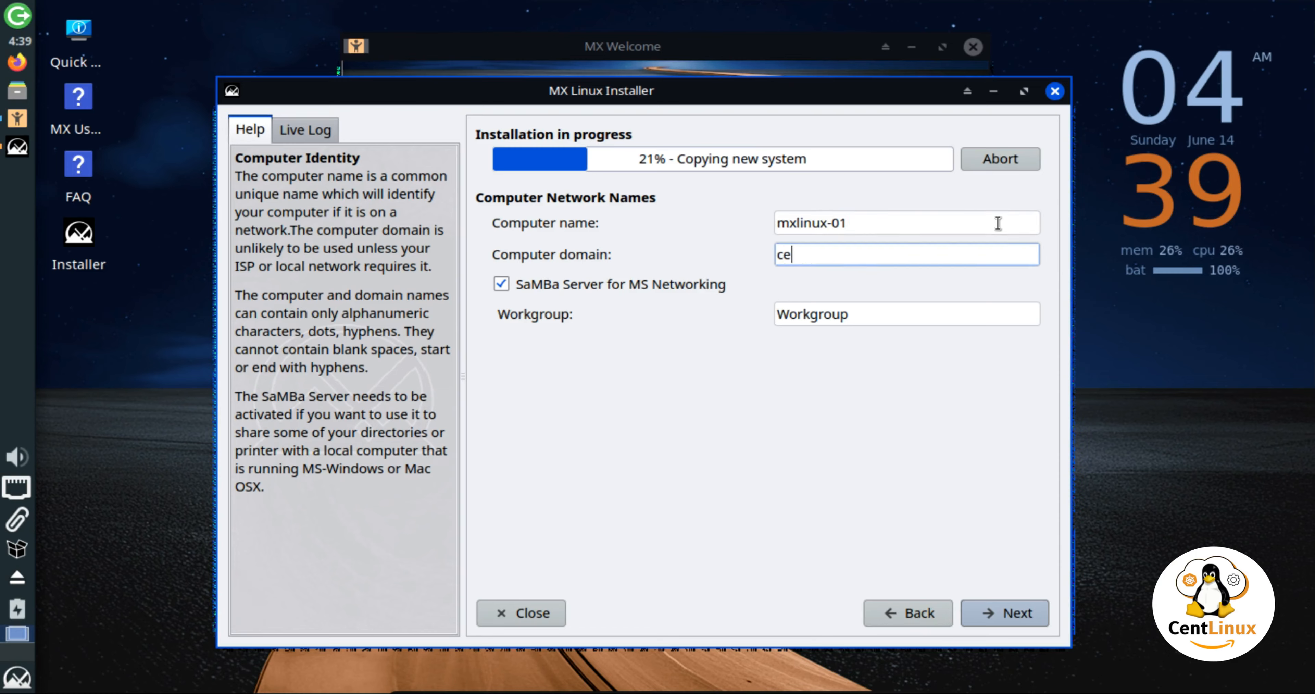
{"action": "type", "text": "ntlinux.com"}
Change the workgroup to SystemAdmin and continue to the localization page.
{"action": "left_click_drag", "start_coordinate": [869, 312], "coordinate": [743, 314]}
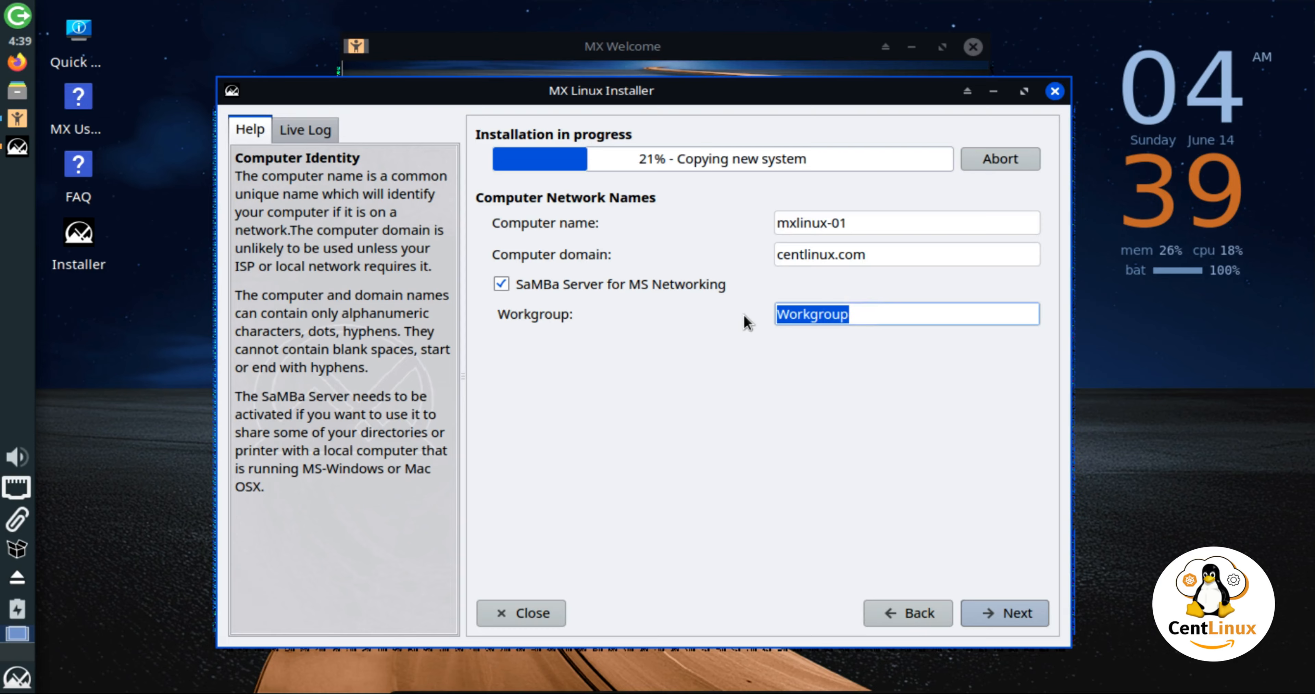
{"action": "type", "text": "CentL"}
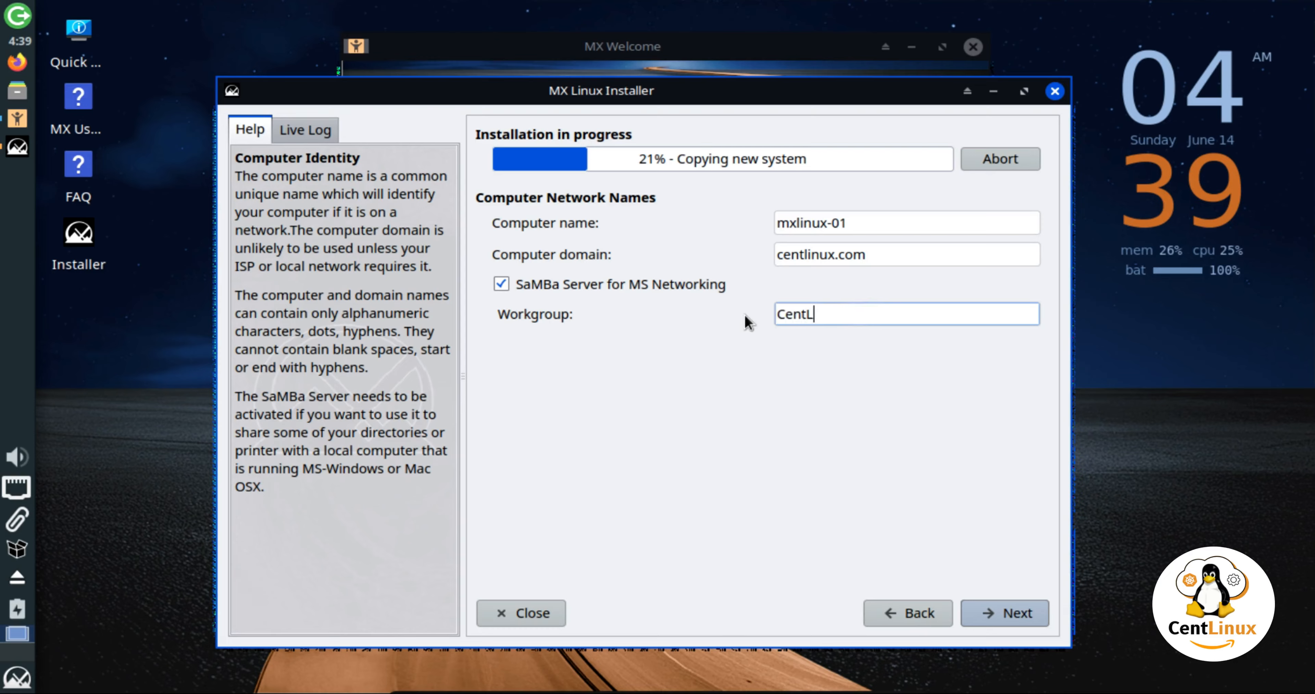
{"action": "key", "text": "BackSpace"}
{"action": "key", "text": "BackSpace"}
{"action": "key", "text": "BackSpace"}
{"action": "key", "text": "BackSpace"}
{"action": "key", "text": "BackSpace"}
{"action": "type", "text": "System"}
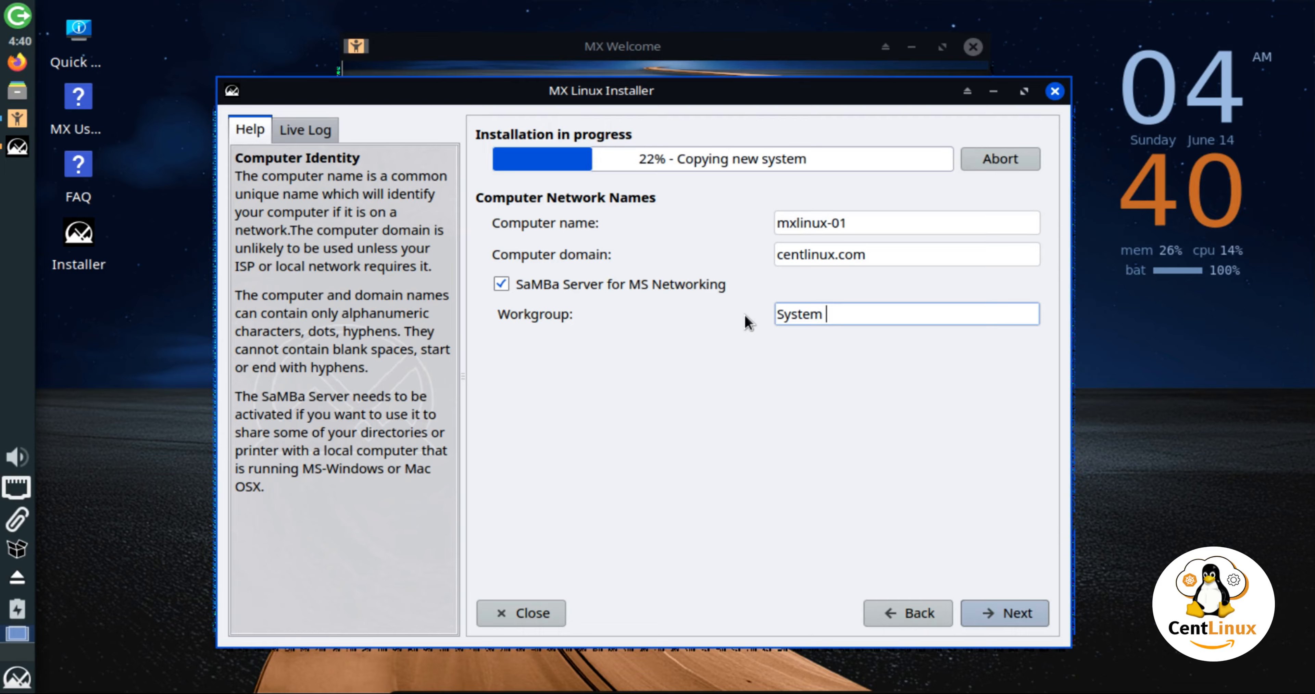
{"action": "type", "text": "Admin"}
{"action": "left_click", "coordinate": [1025, 614]}
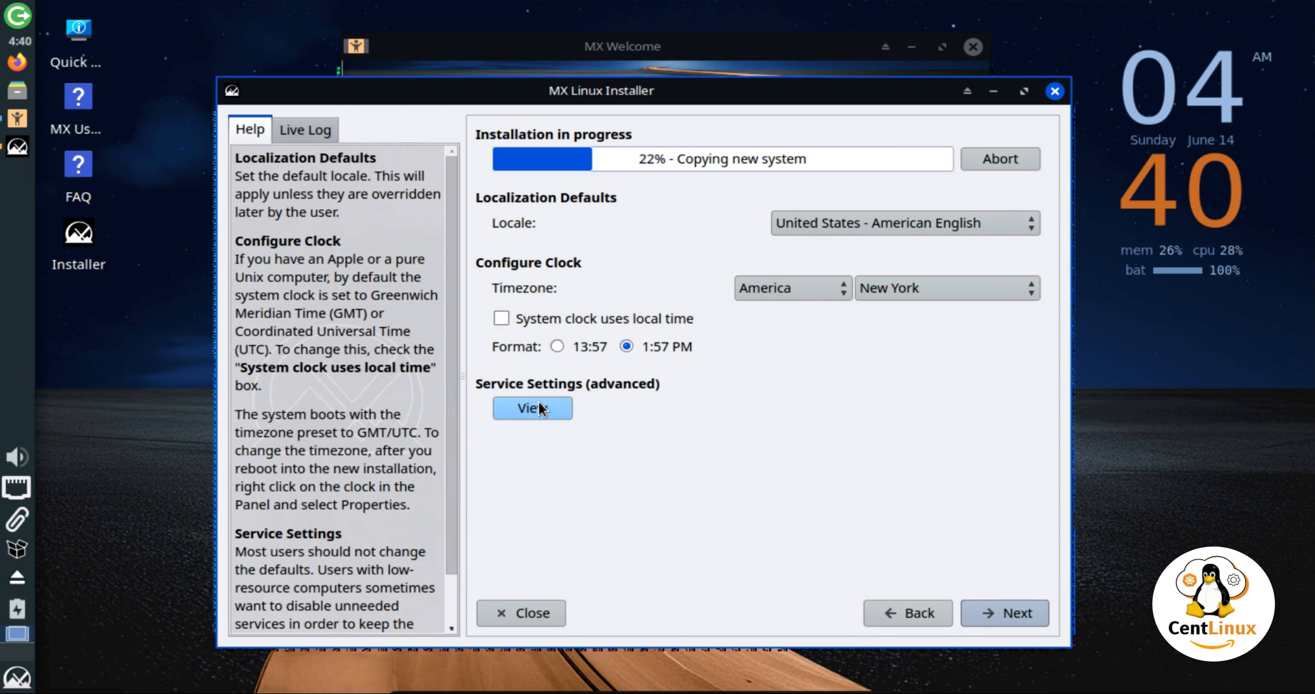
Review the services list without changes and keep the default locale and clock settings.
{"action": "left_click", "coordinate": [553, 415]}
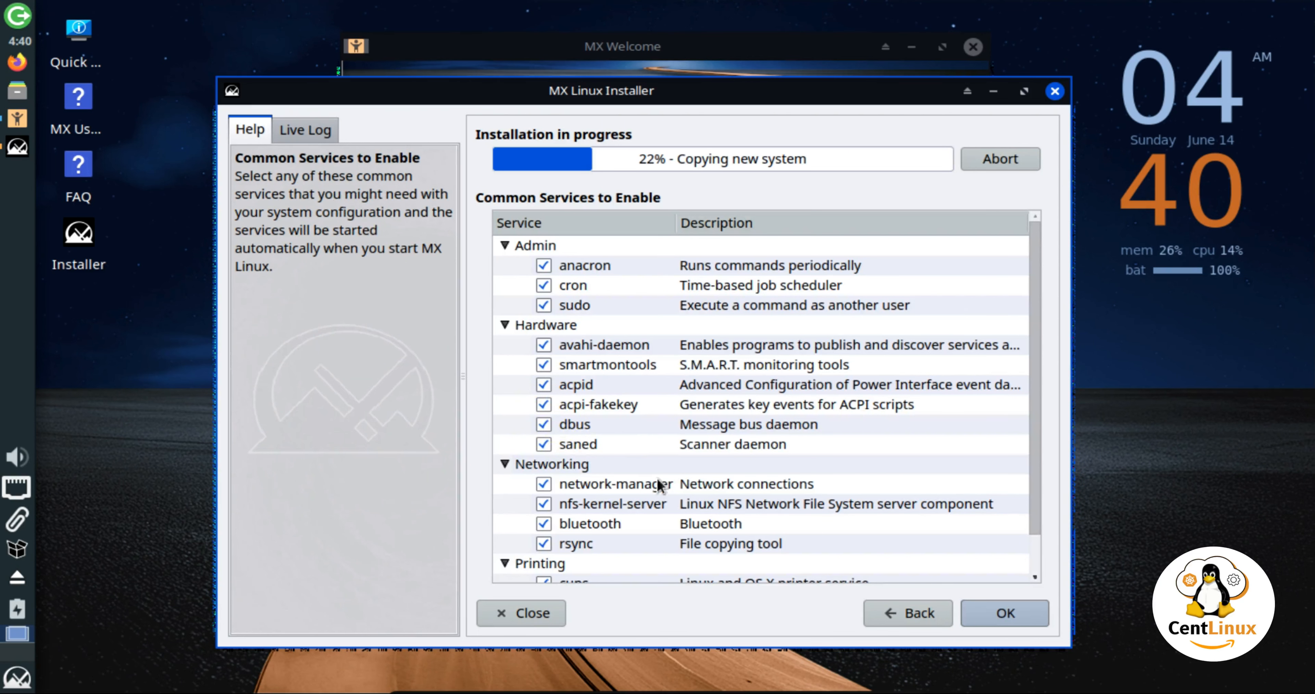
{"action": "left_click", "coordinate": [882, 603]}
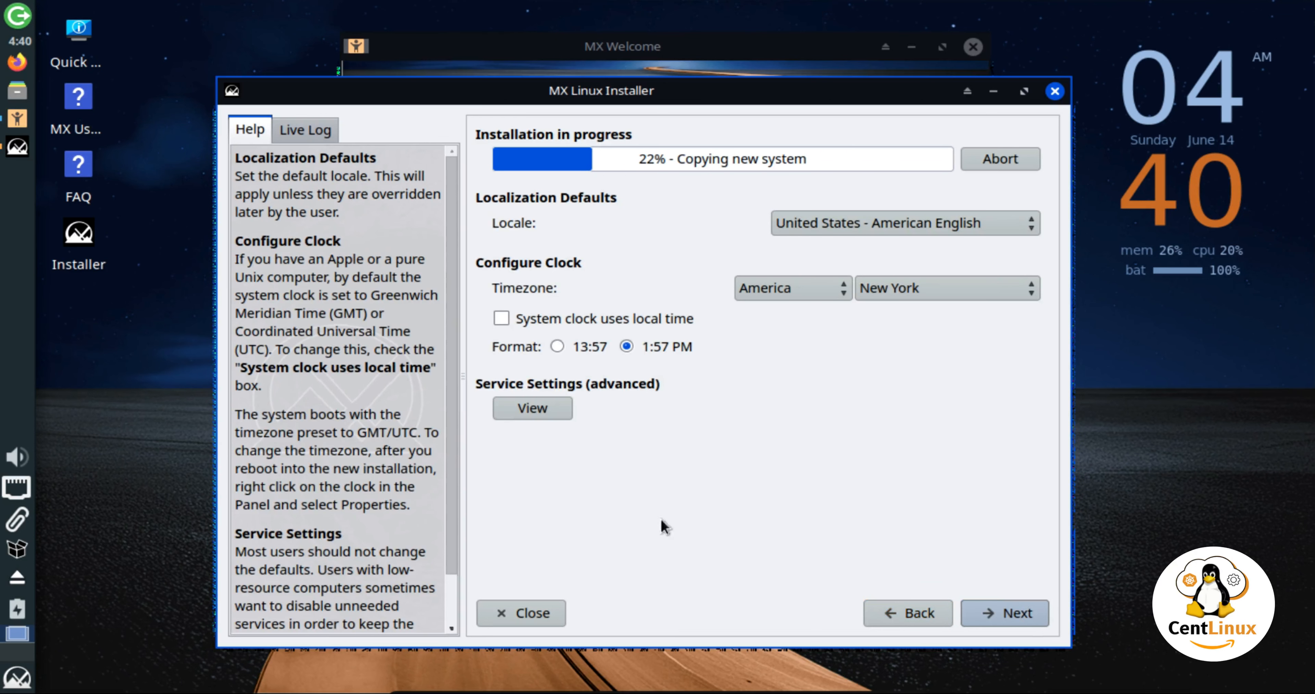
{"action": "left_click", "coordinate": [1022, 607]}
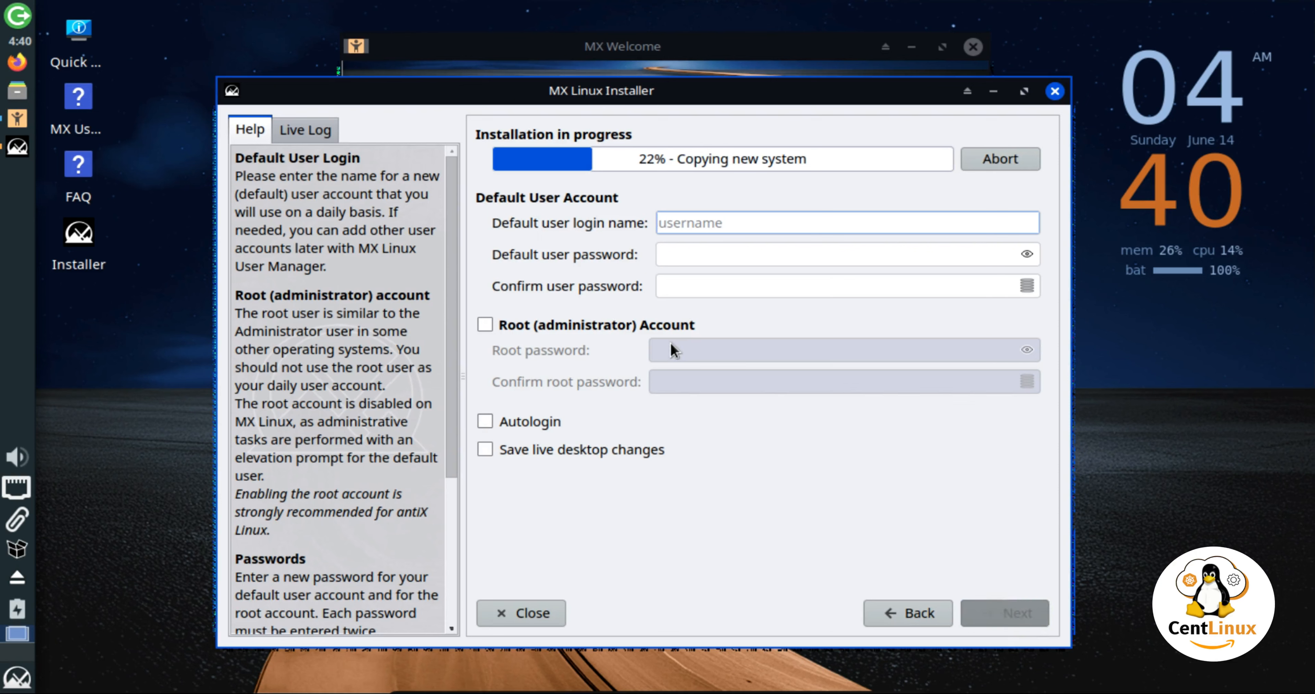
Create the default user account with a login name and a confirmed password.
{"action": "type", "text": "ahmer"}
{"action": "key", "text": "Tab"}
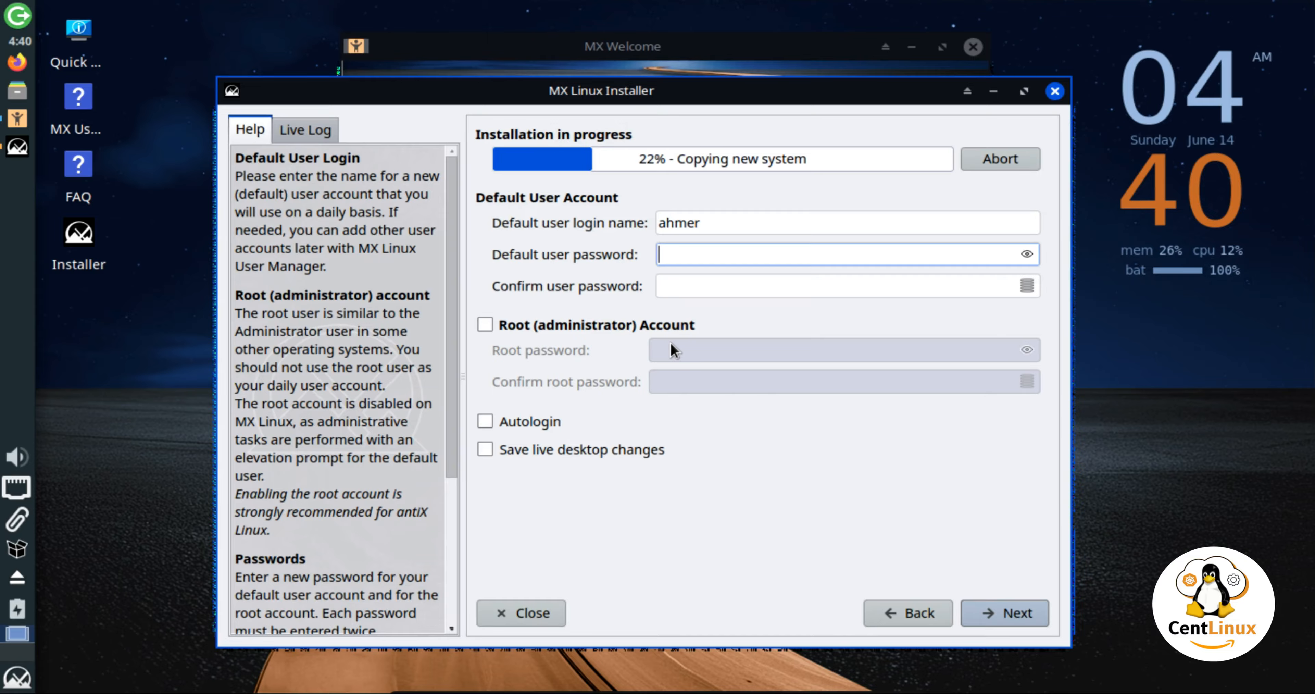
{"action": "type", "text": "********"}
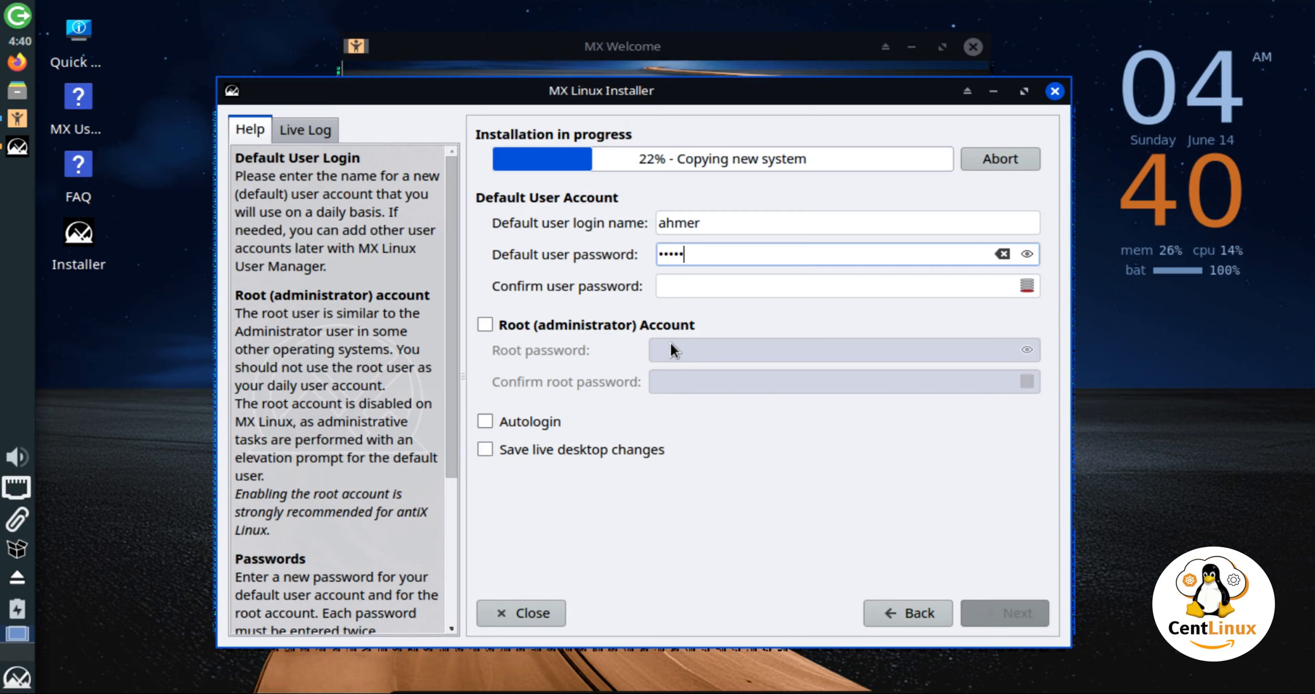
{"action": "type", "text": "***"}
{"action": "key", "text": "Tab"}
{"action": "type", "text": "****"}
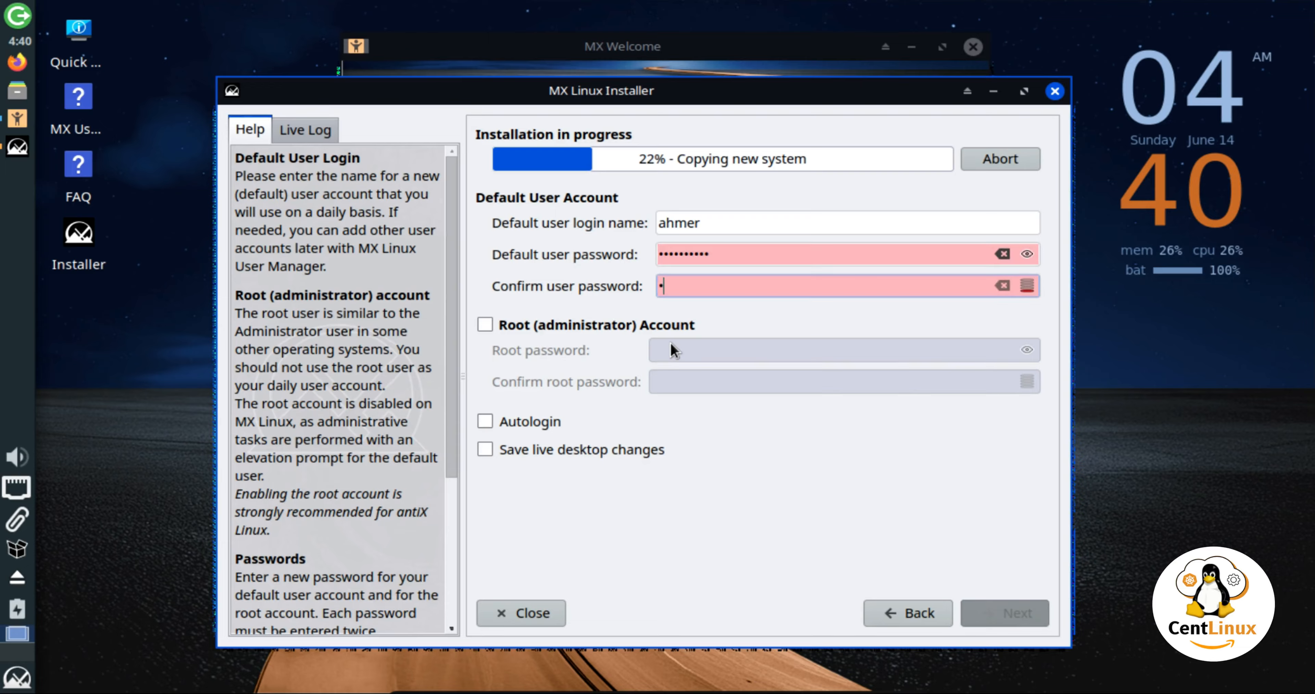
{"action": "type", "text": "*******"}
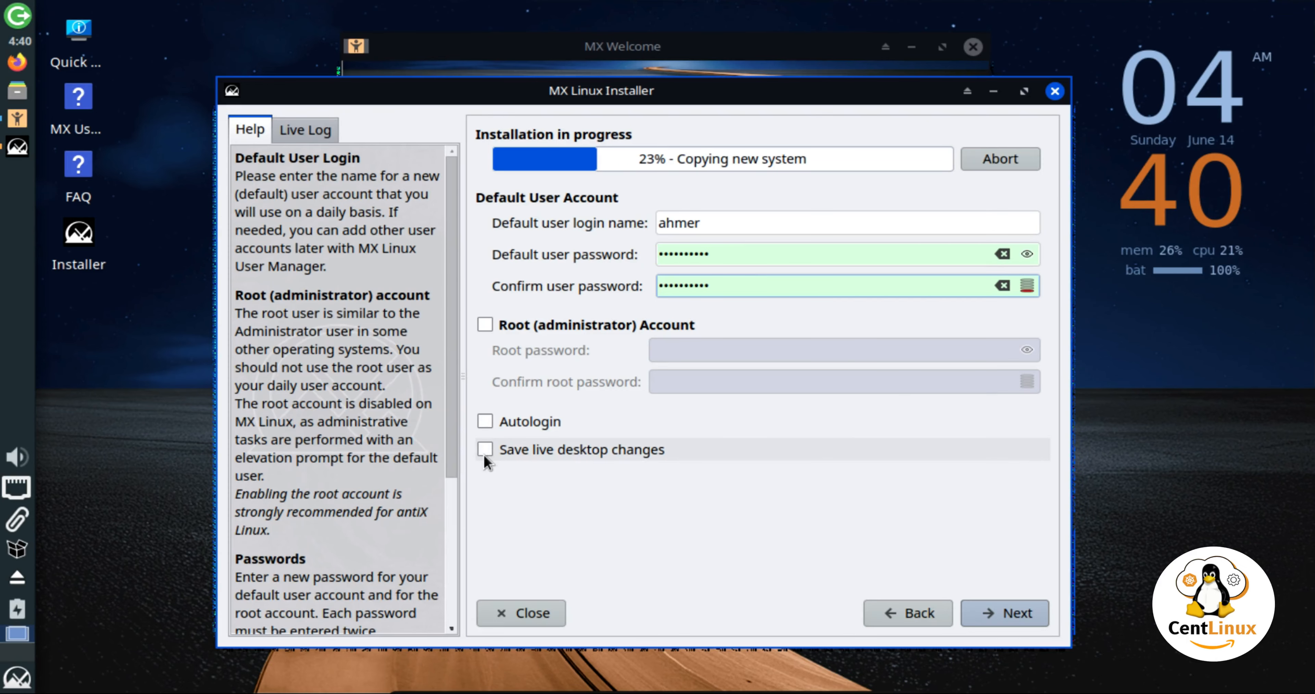
{"action": "left_click", "coordinate": [1017, 615]}
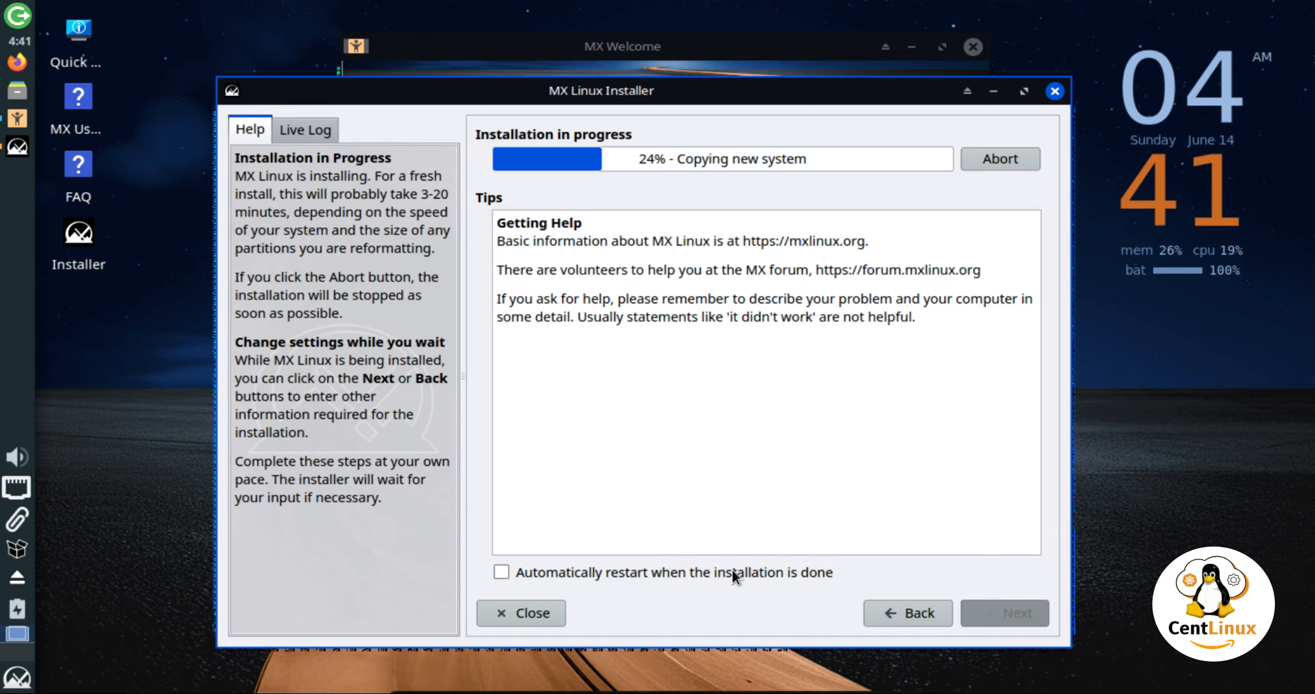
Tick 'Automatically restart when the installation is done' so the VM reboots after installing.
{"action": "left_click", "coordinate": [503, 572]}
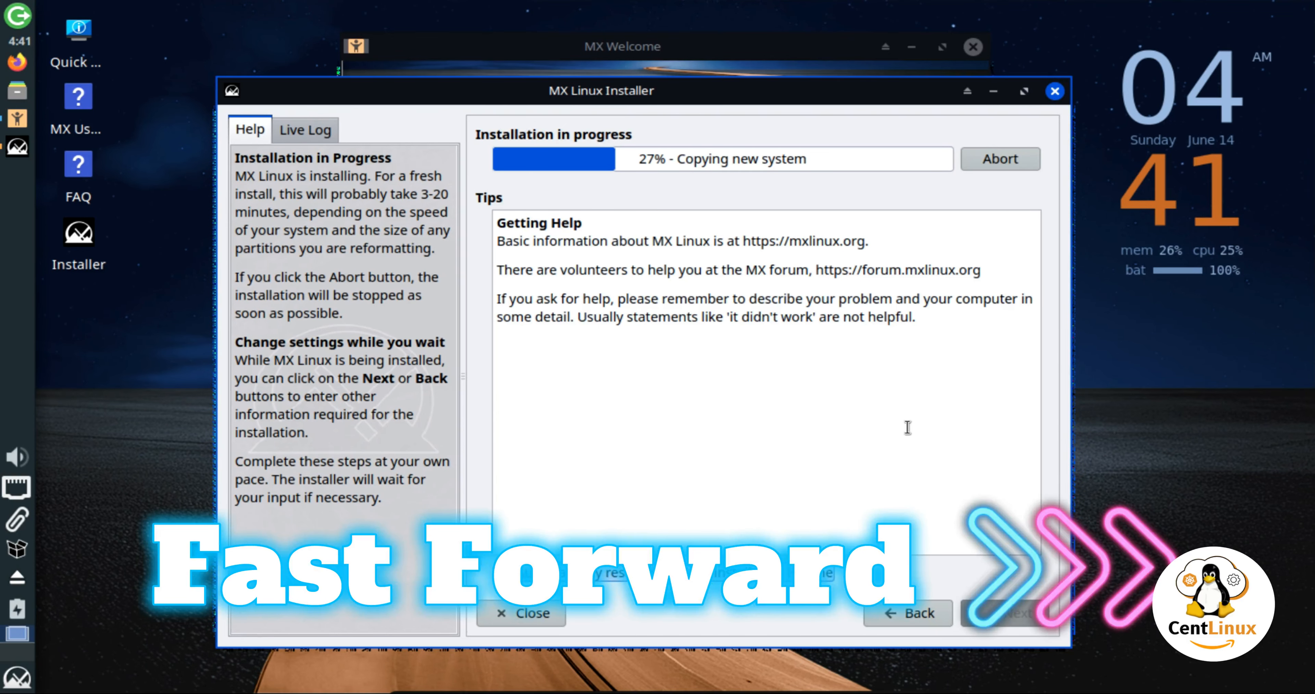
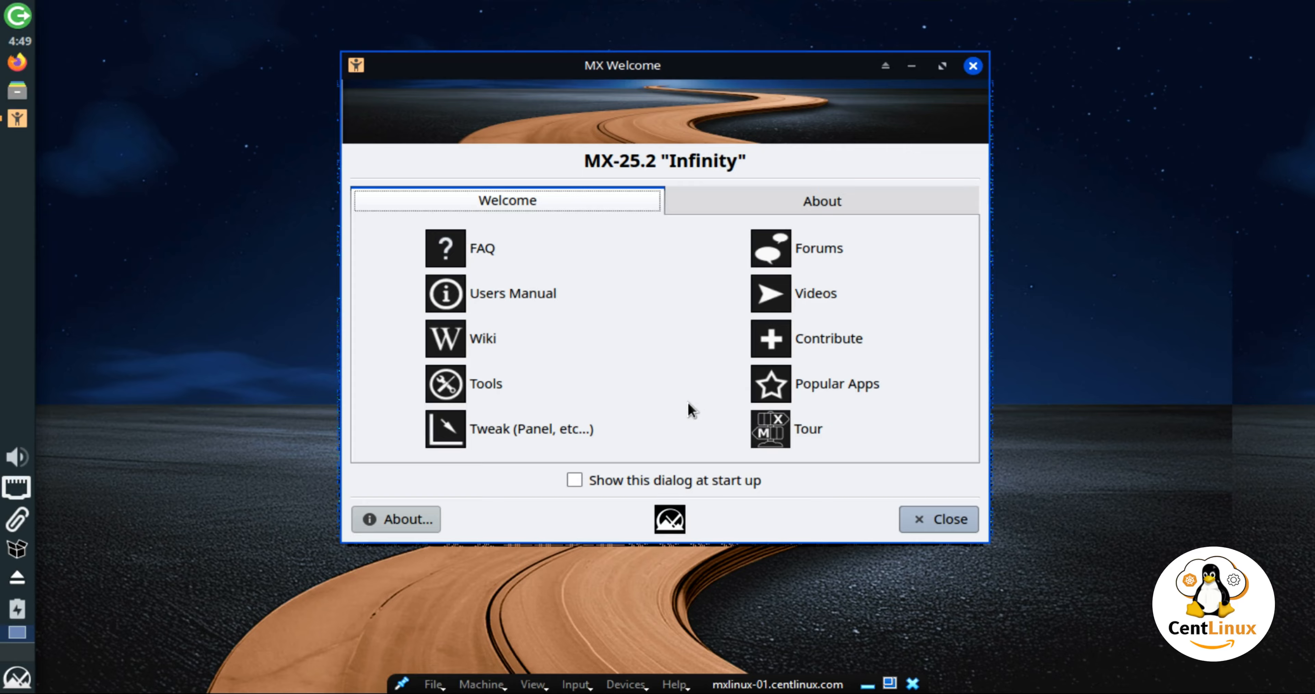
Close MX Welcome and open Xfce Terminal from the Whisker menu.
{"action": "left_click", "coordinate": [925, 519]}
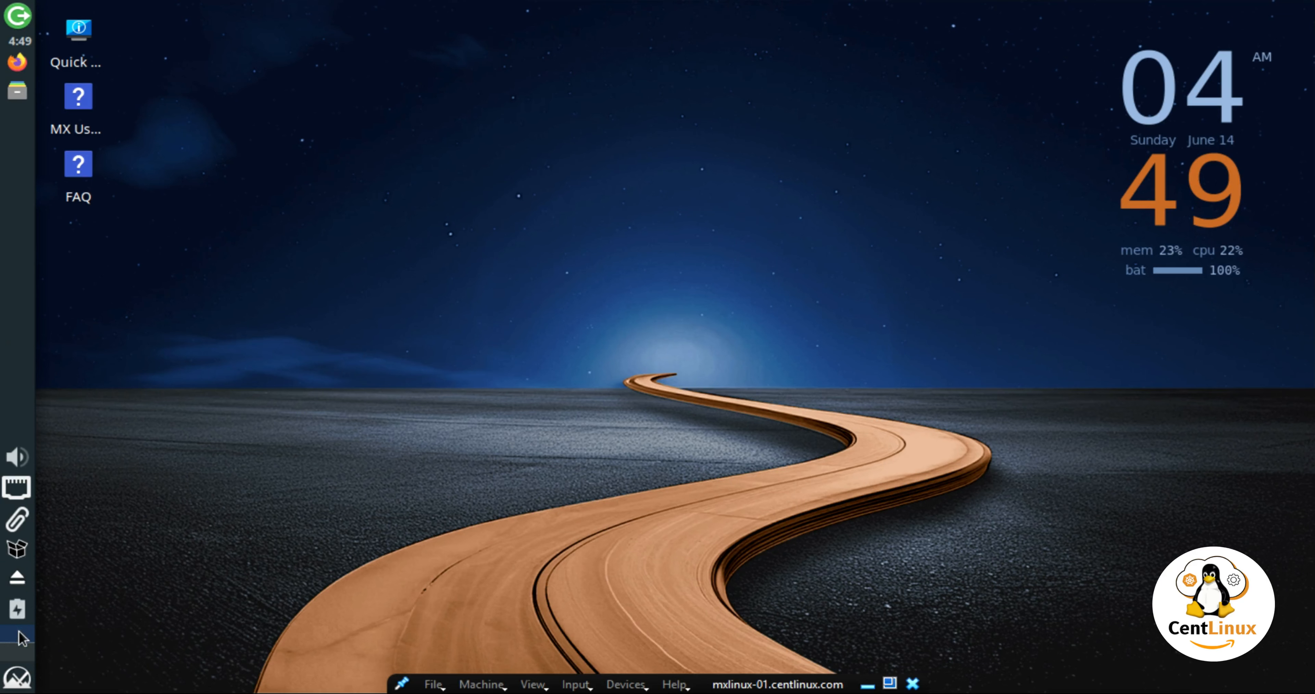
{"action": "left_click", "coordinate": [16, 681]}
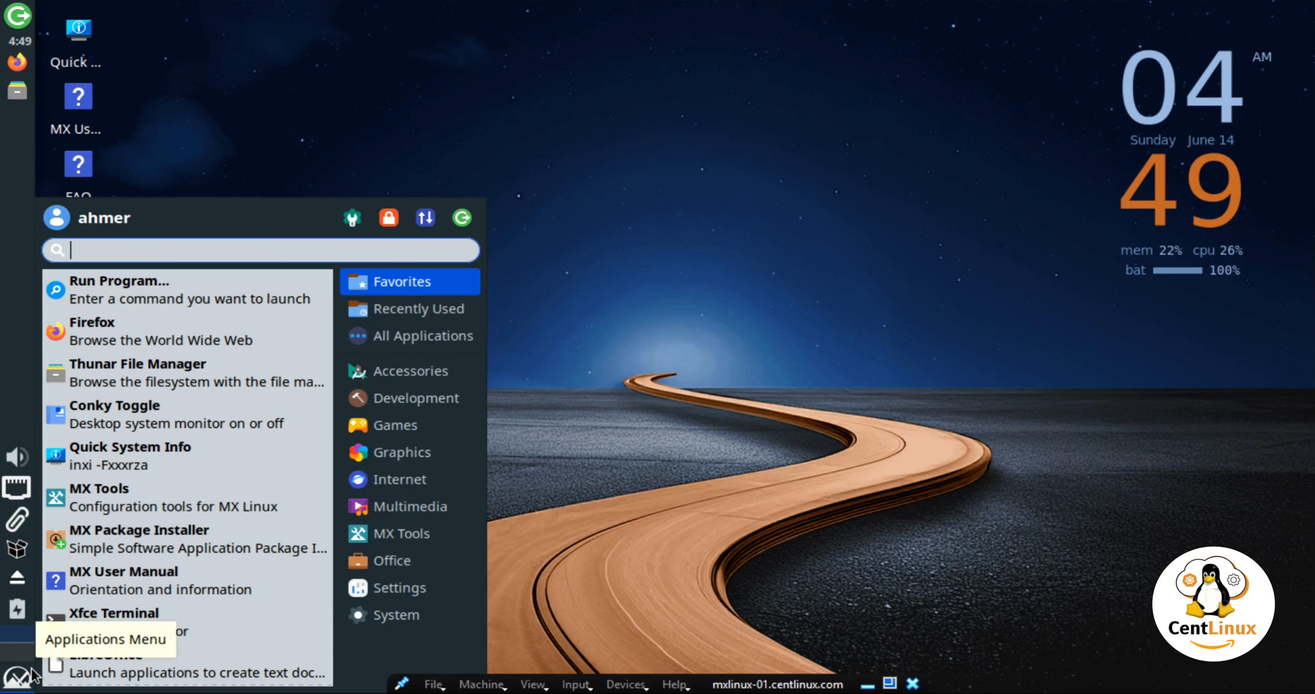
{"action": "left_click", "coordinate": [148, 625]}
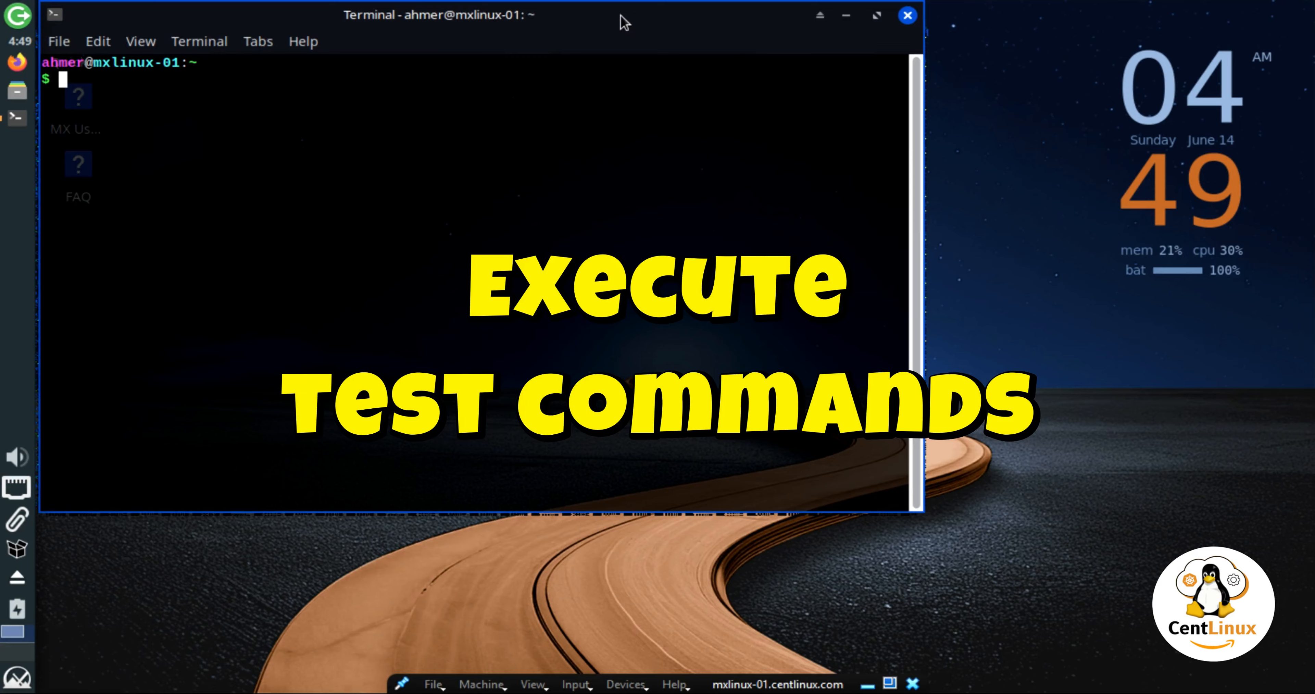
{"action": "left_click_drag", "start_coordinate": [620, 17], "coordinate": [740, 90]}
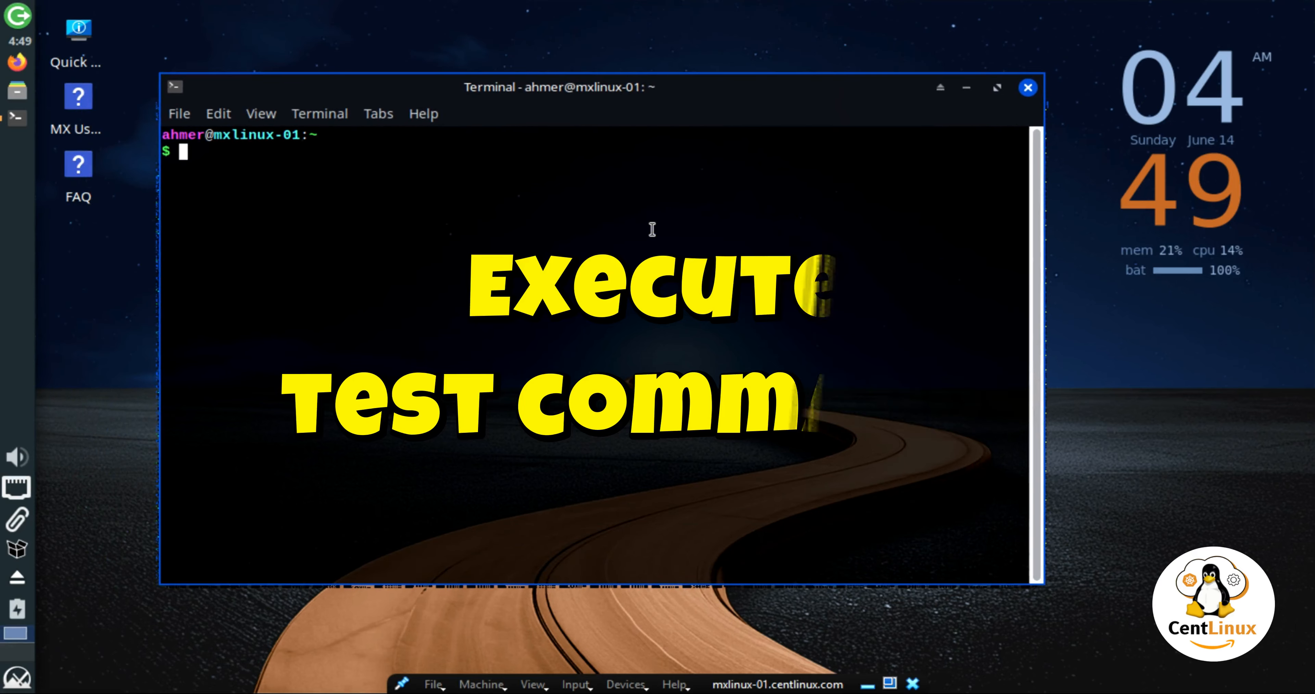
Run ls /, cat /etc/os-release, uname -r and hostname to confirm Debian 13, kernel 6.12.90, host mxlinux-01.
{"action": "type", "text": "ls /"}
{"action": "key", "text": "Return"}
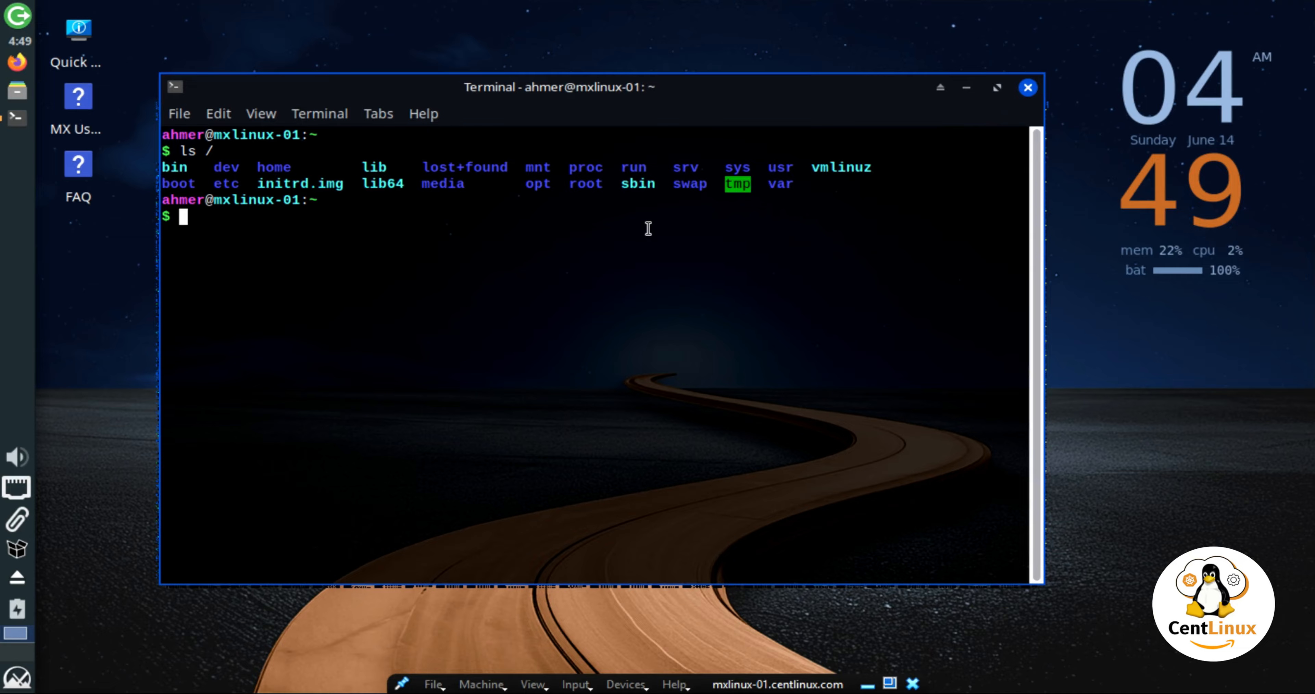
{"action": "type", "text": "cat /etc/os-r"}
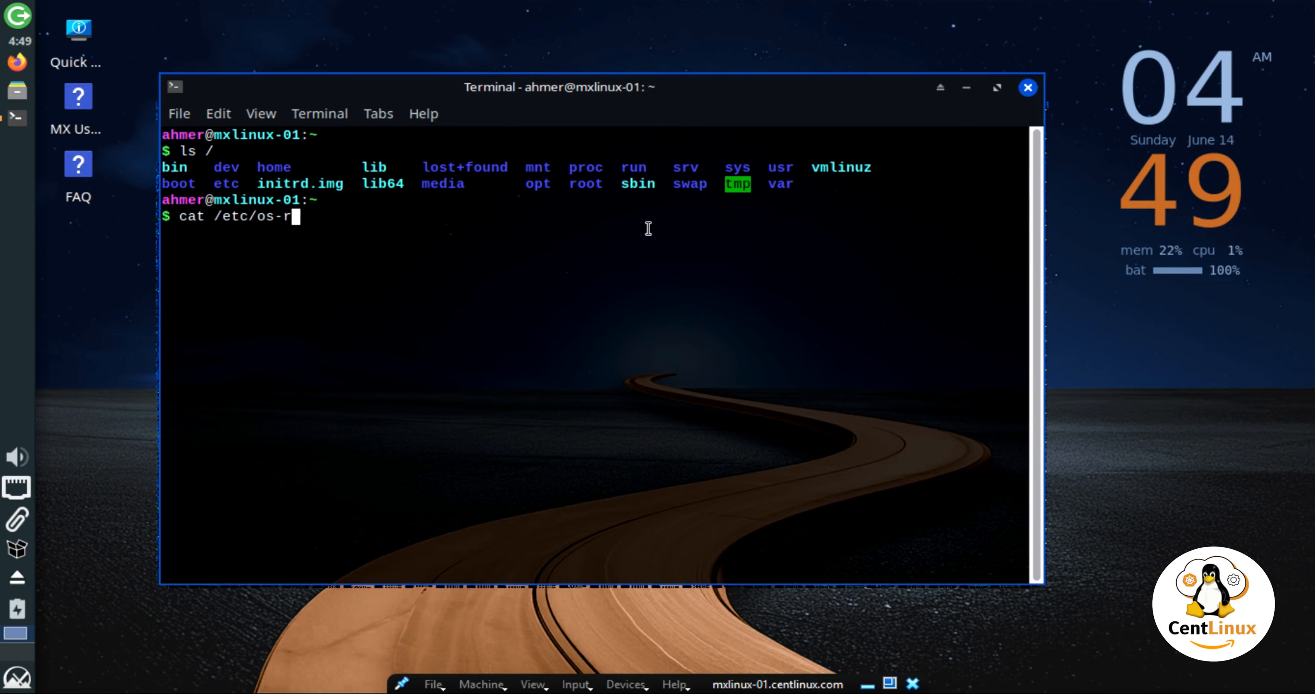
{"action": "type", "text": "elease"}
{"action": "key", "text": "Return"}
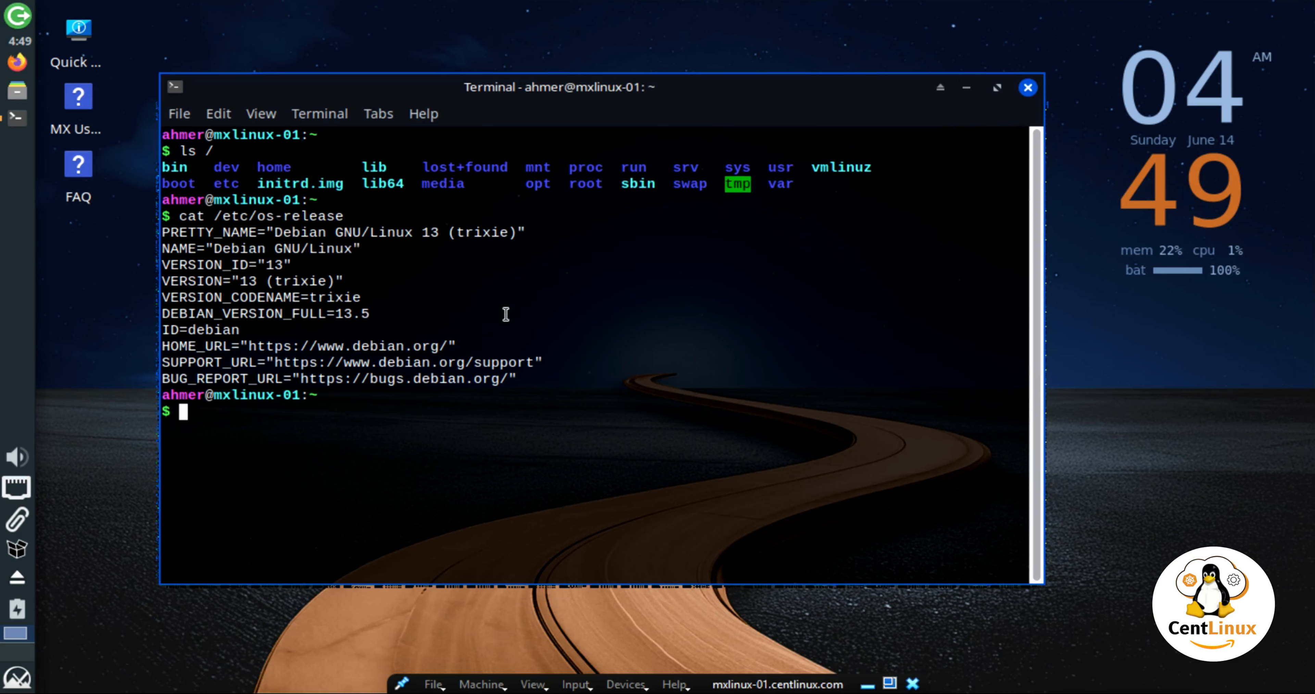
{"action": "type", "text": "uname -r"}
{"action": "key", "text": "Return"}
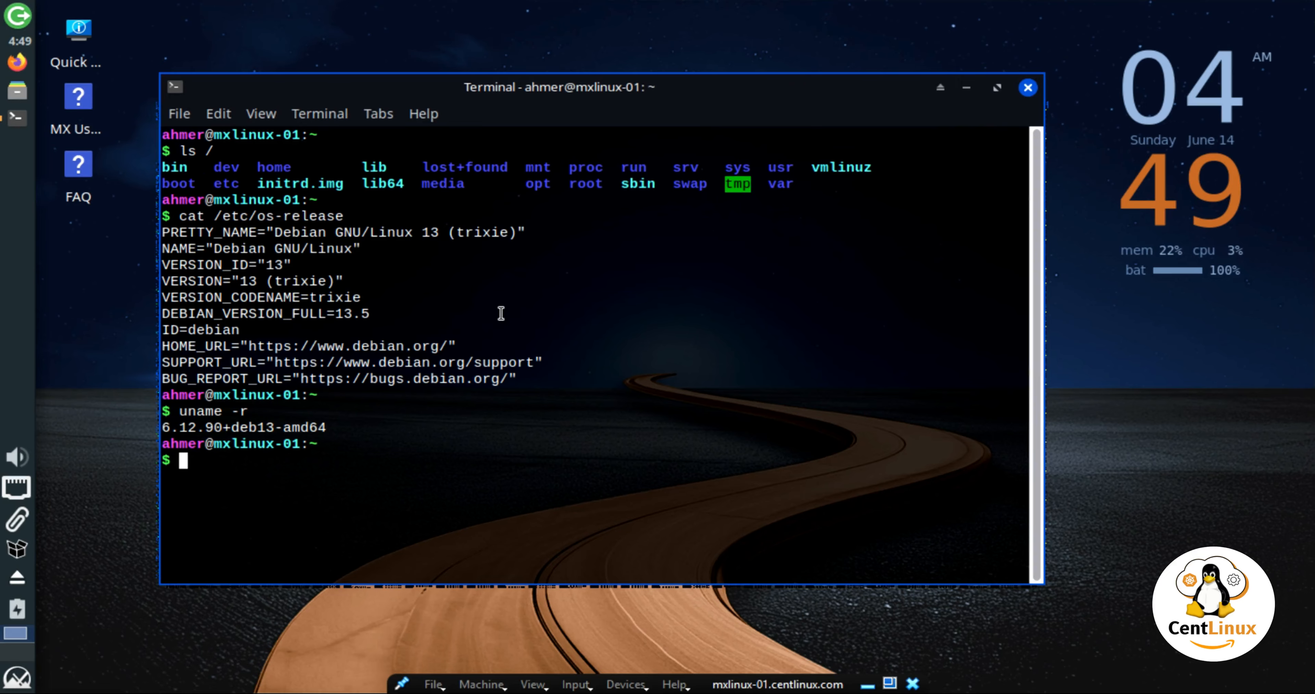
{"action": "type", "text": "hostname"}
{"action": "key", "text": "Return"}
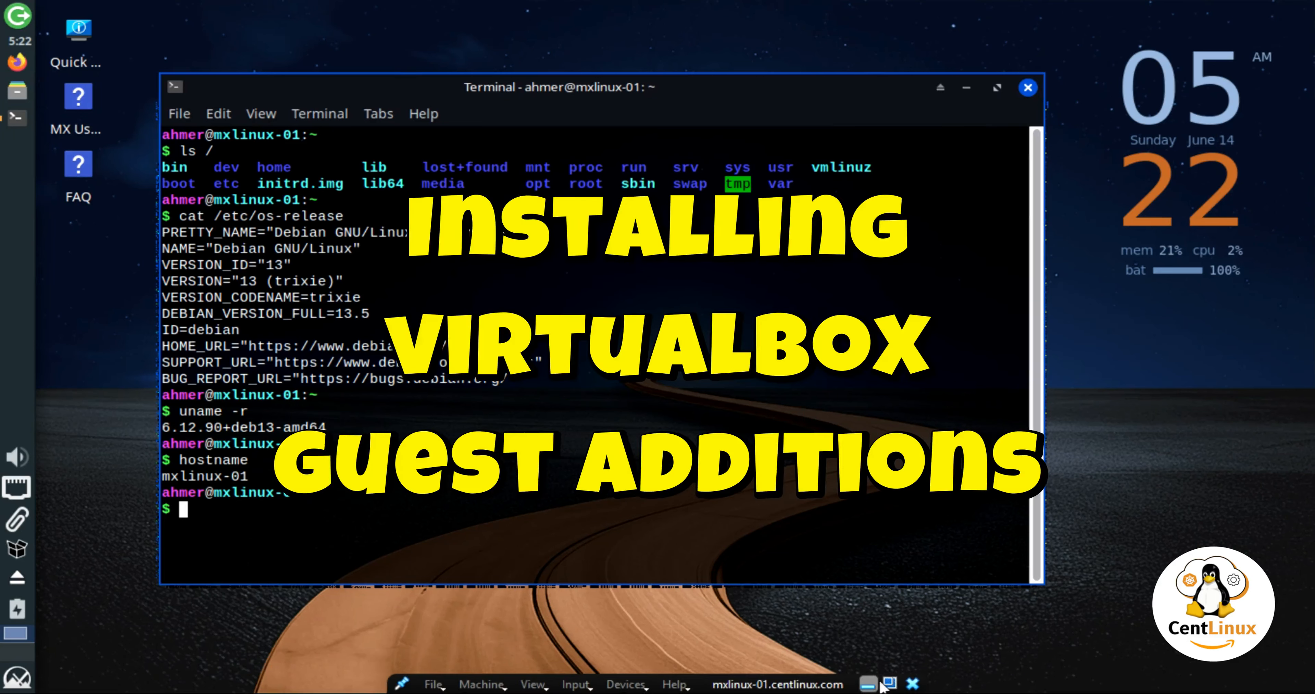
{"action": "left_click", "coordinate": [871, 684]}
Run poweroff in the VM's terminal to shut down mxlinux-01.
{"action": "left_click", "coordinate": [844, 669]}
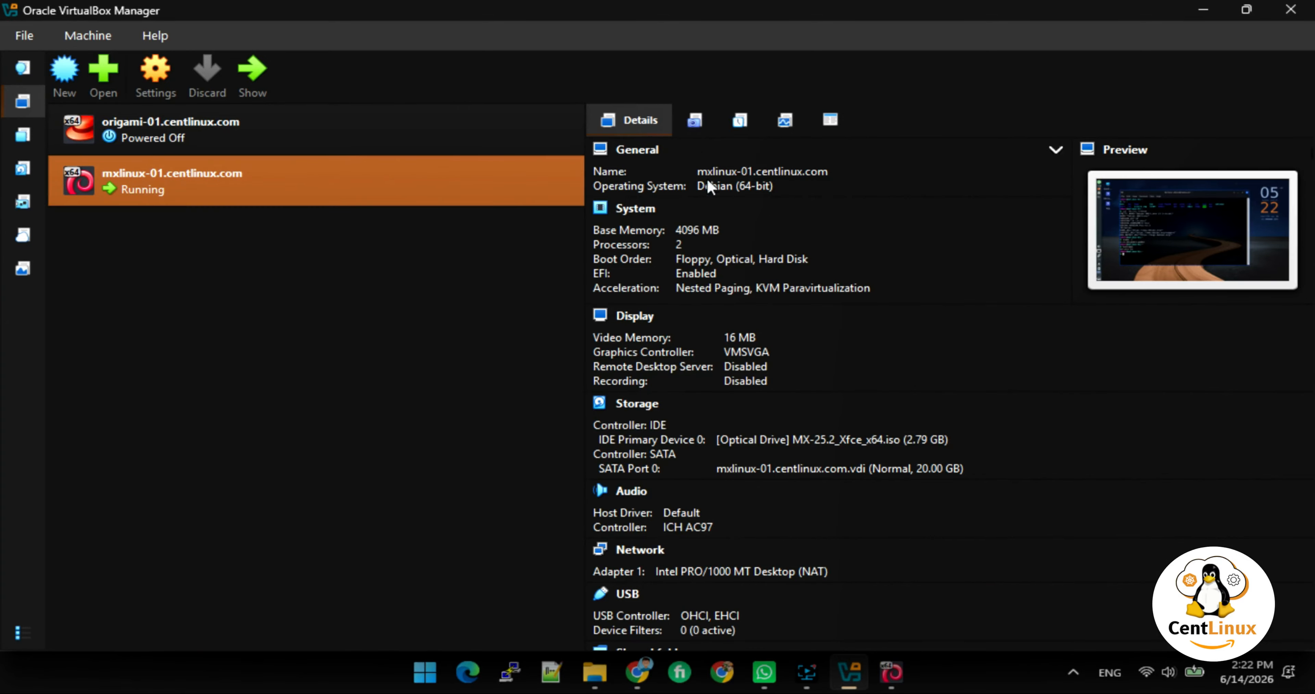
{"action": "left_click", "coordinate": [895, 666]}
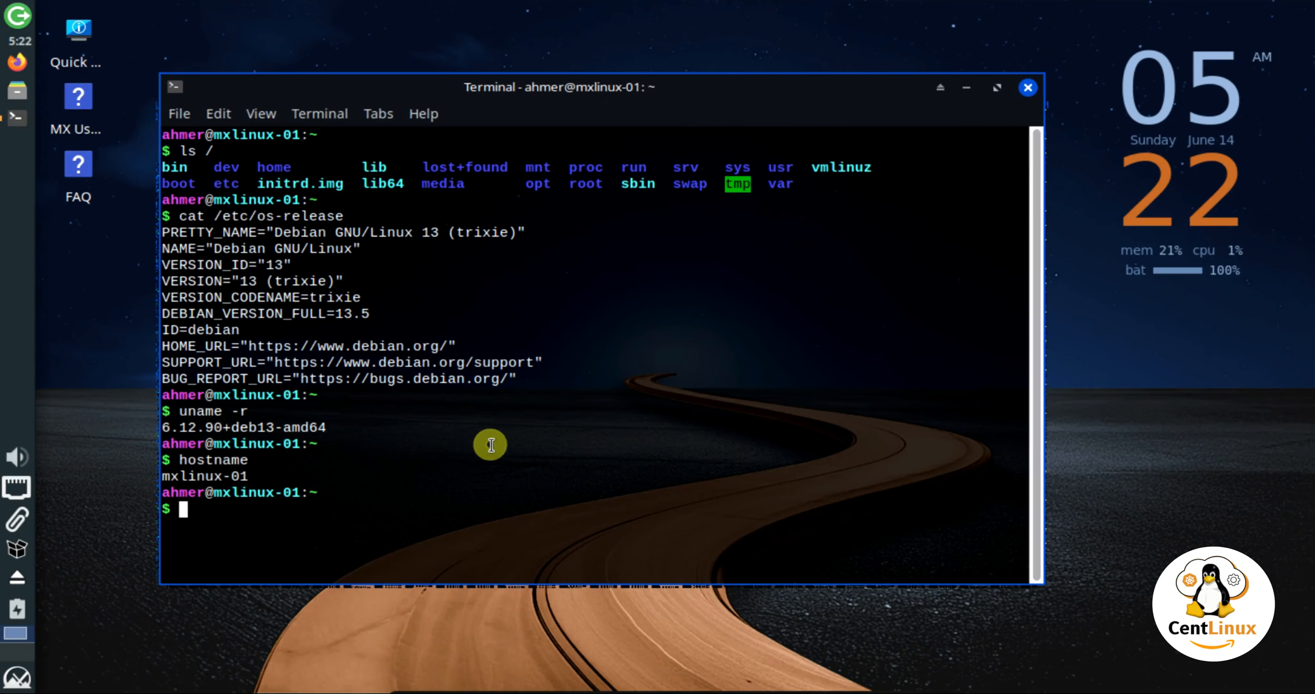
{"action": "type", "text": "poweroff"}
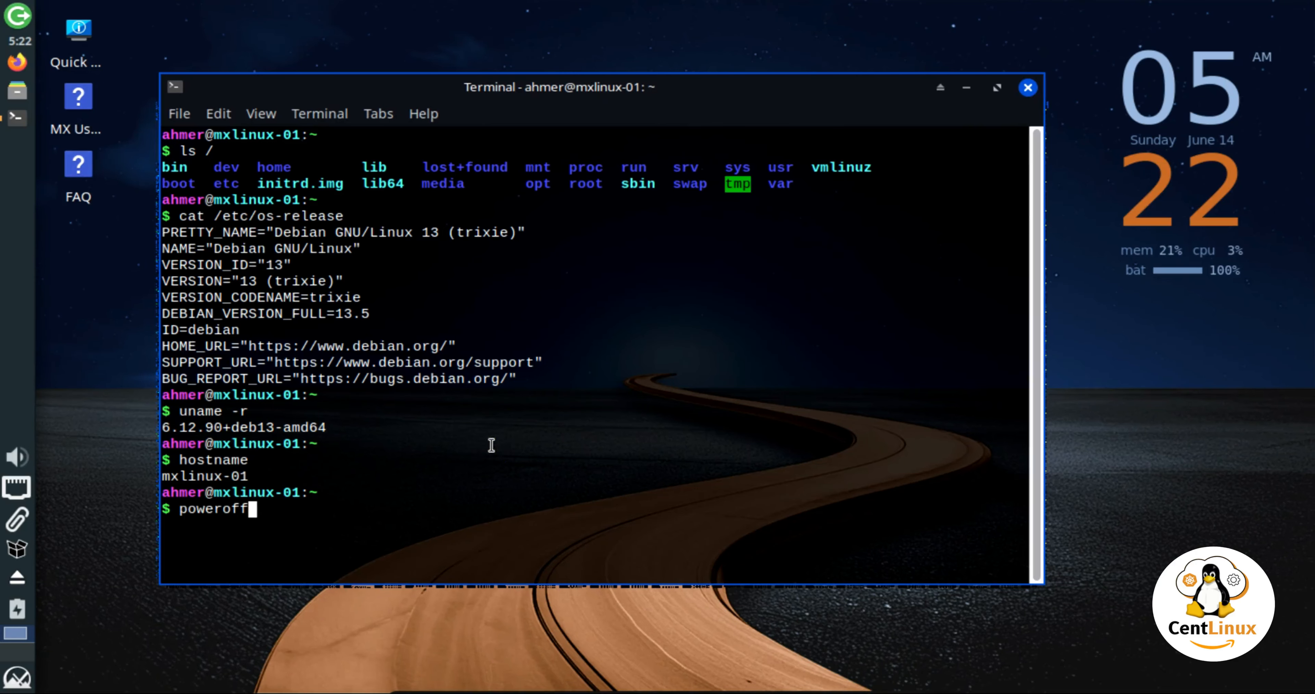
{"action": "key", "text": "Return"}
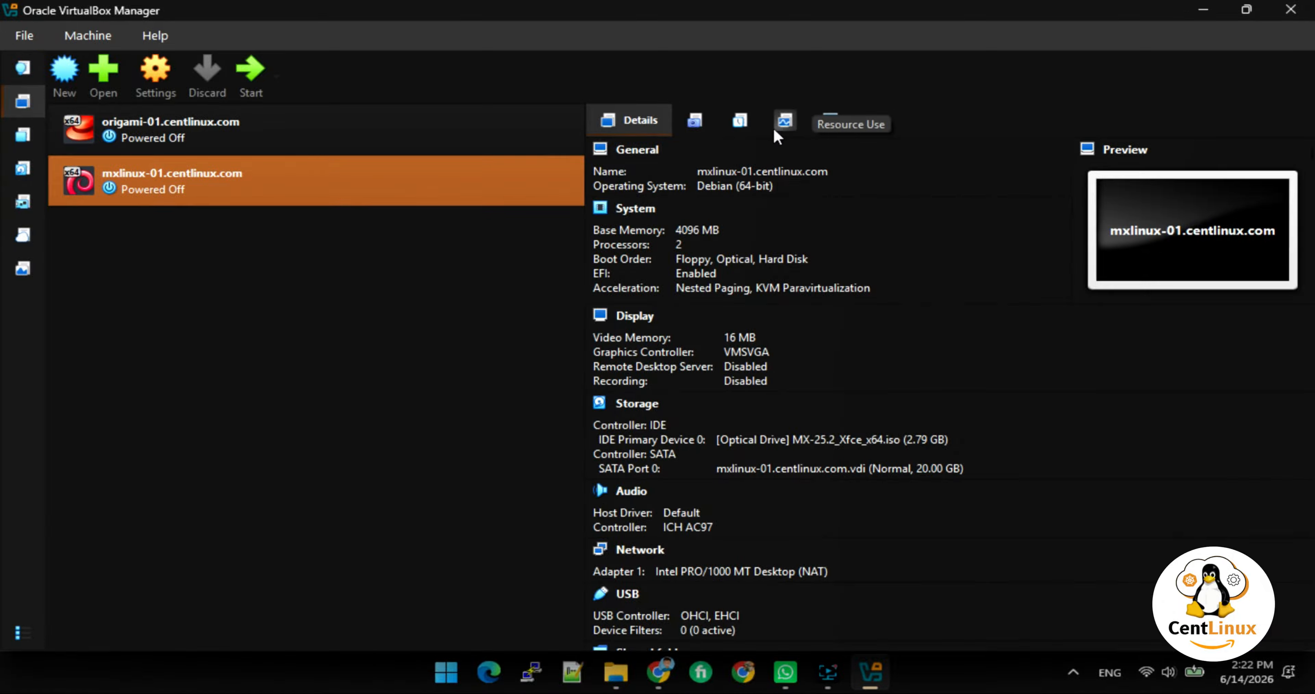
In the VM's Storage settings, remove the MX-25.2_Xfce_x64.iso optical drive.
{"action": "left_click", "coordinate": [158, 80]}
{"action": "left_click", "coordinate": [371, 282]}
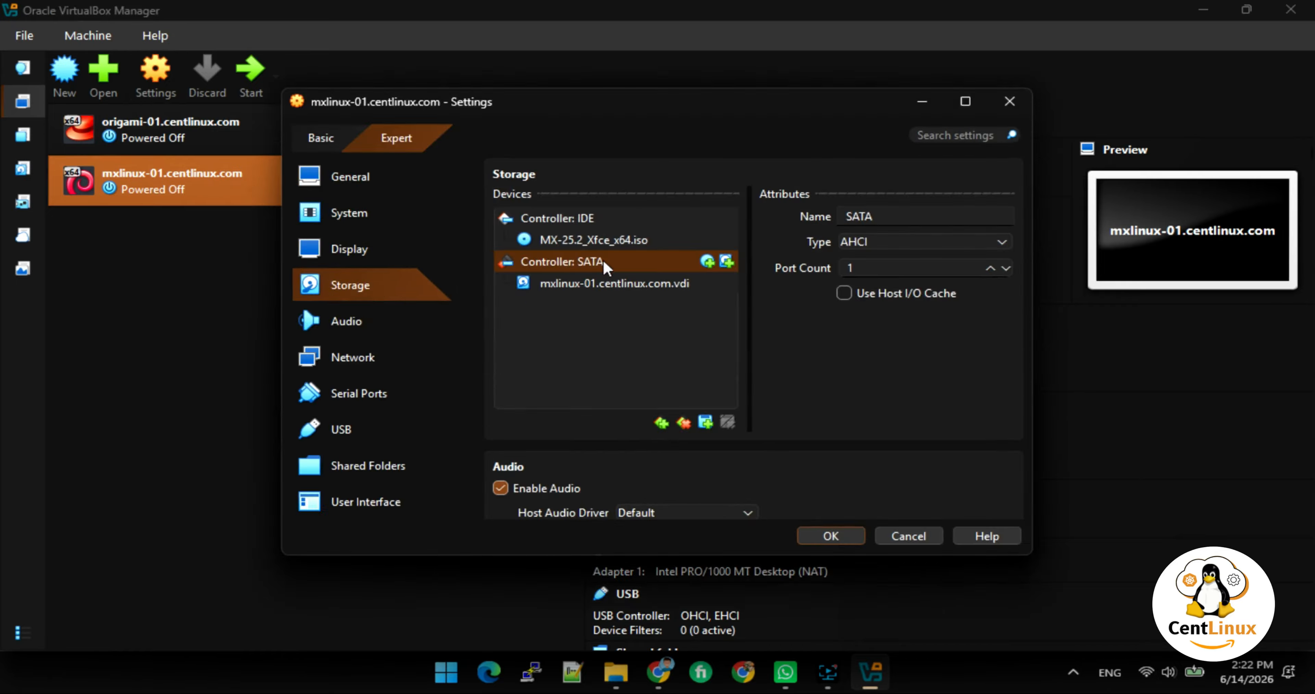
{"action": "left_click", "coordinate": [644, 236]}
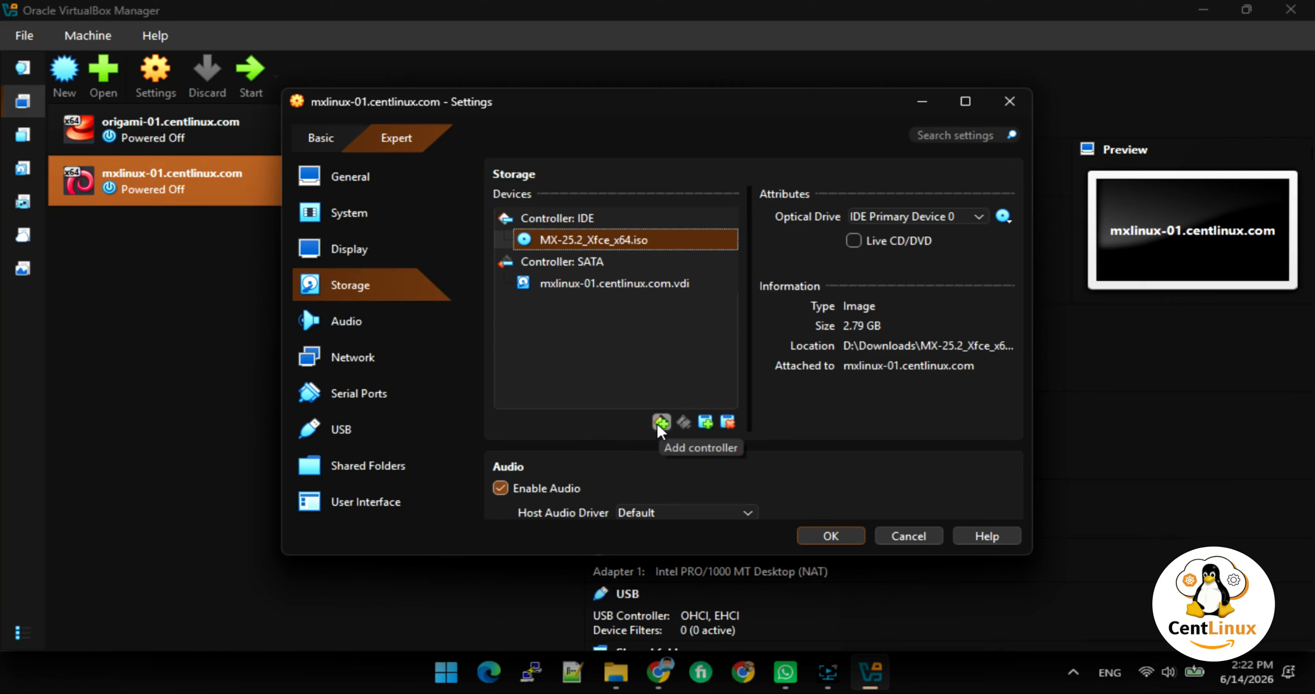
{"action": "left_click", "coordinate": [727, 423]}
{"action": "left_click", "coordinate": [619, 401]}
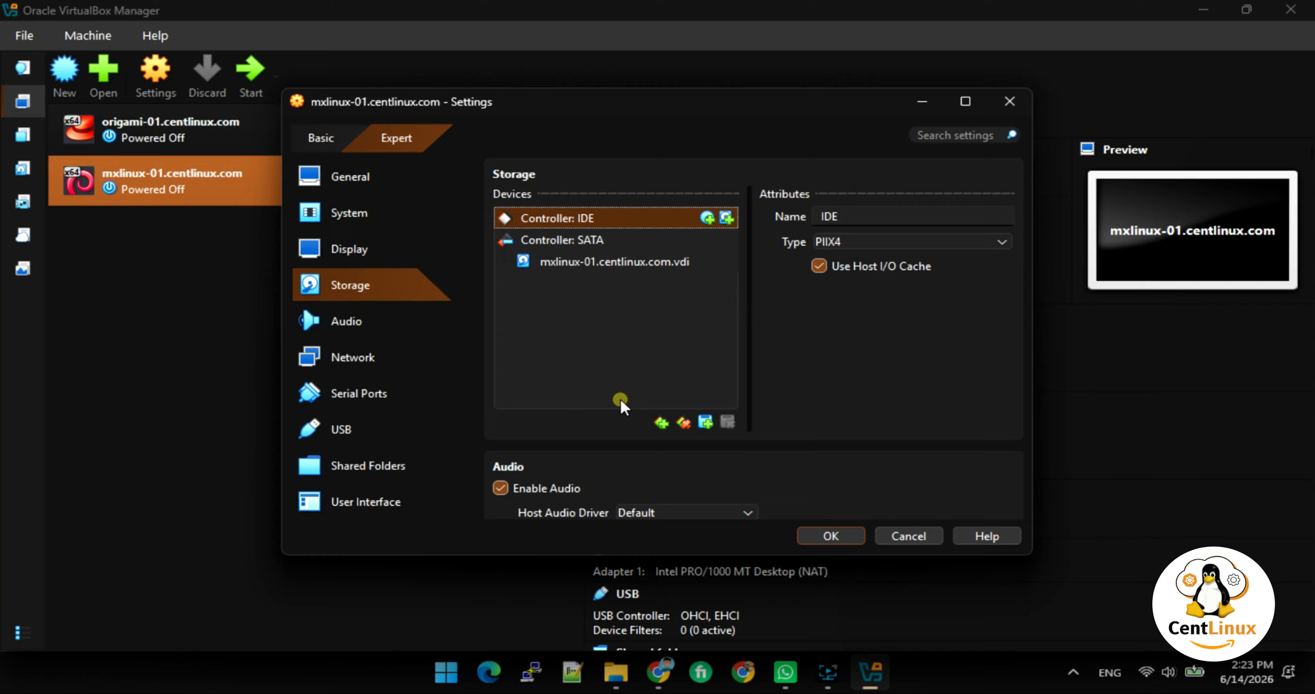
Attach VBoxGuestAdditions.iso as a new optical drive on Controller: IDE, save, and start the VM.
{"action": "left_click", "coordinate": [708, 219]}
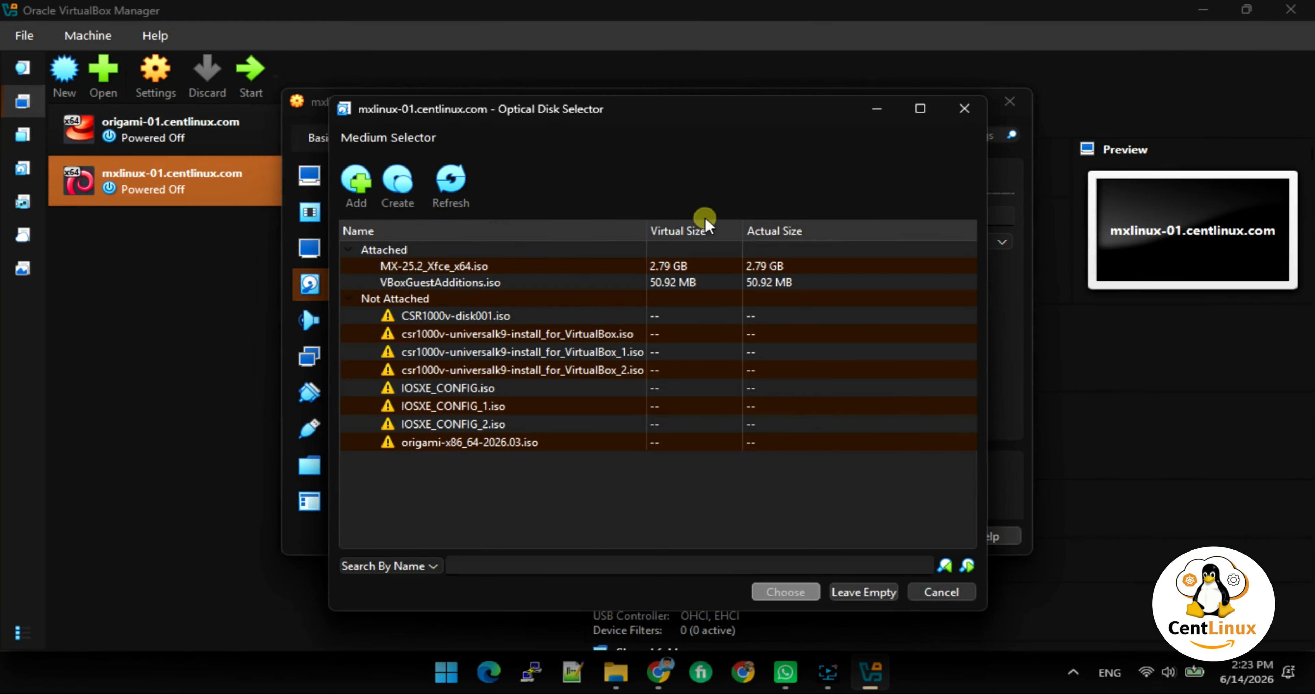
{"action": "left_click", "coordinate": [436, 284]}
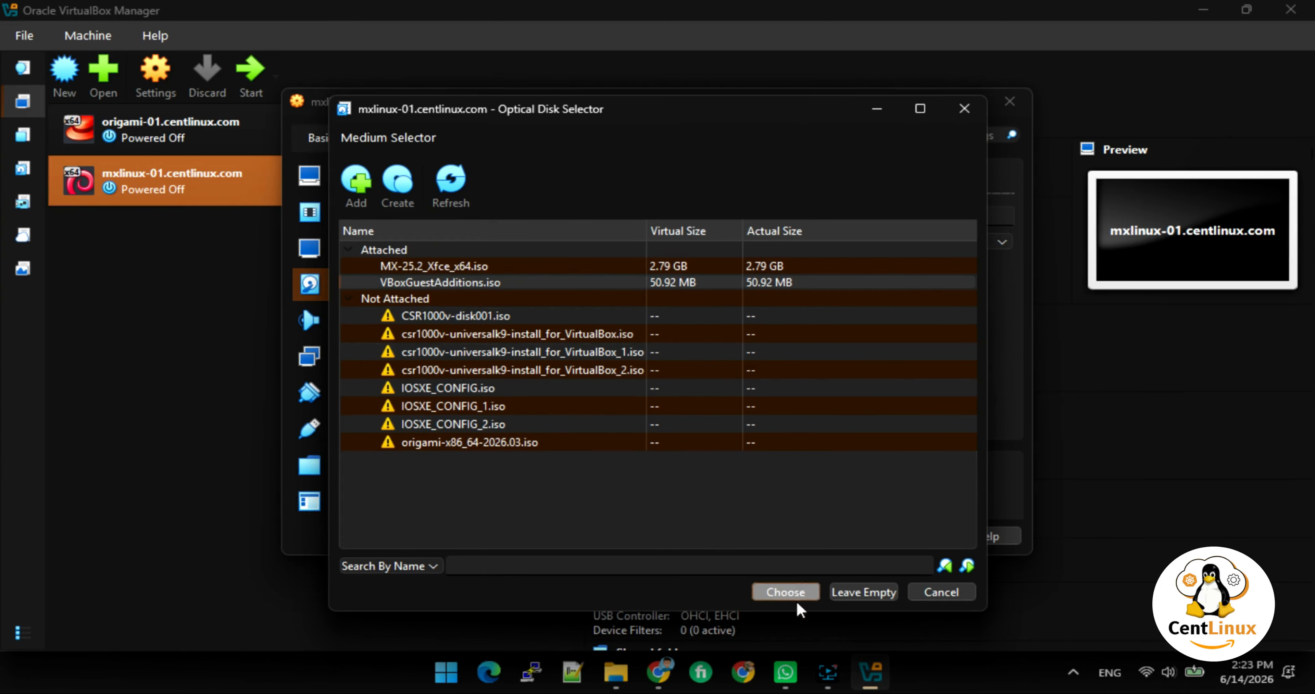
{"action": "left_click", "coordinate": [789, 593]}
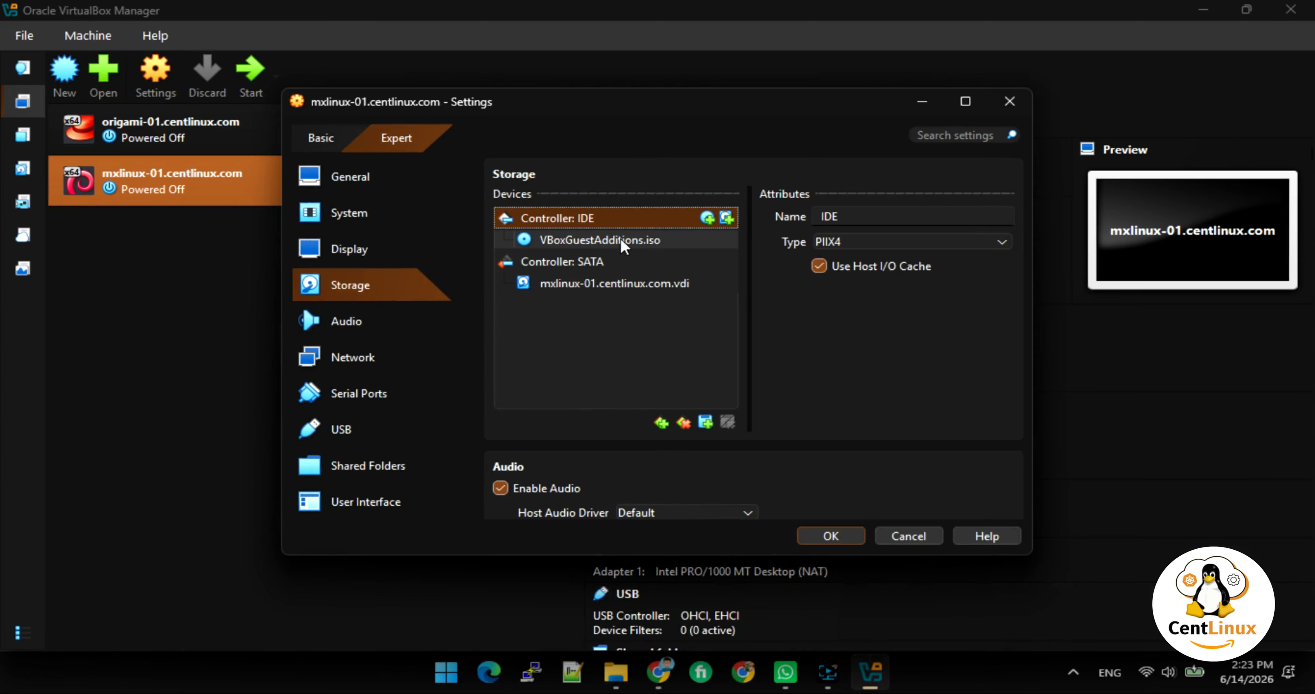
{"action": "left_click", "coordinate": [842, 536]}
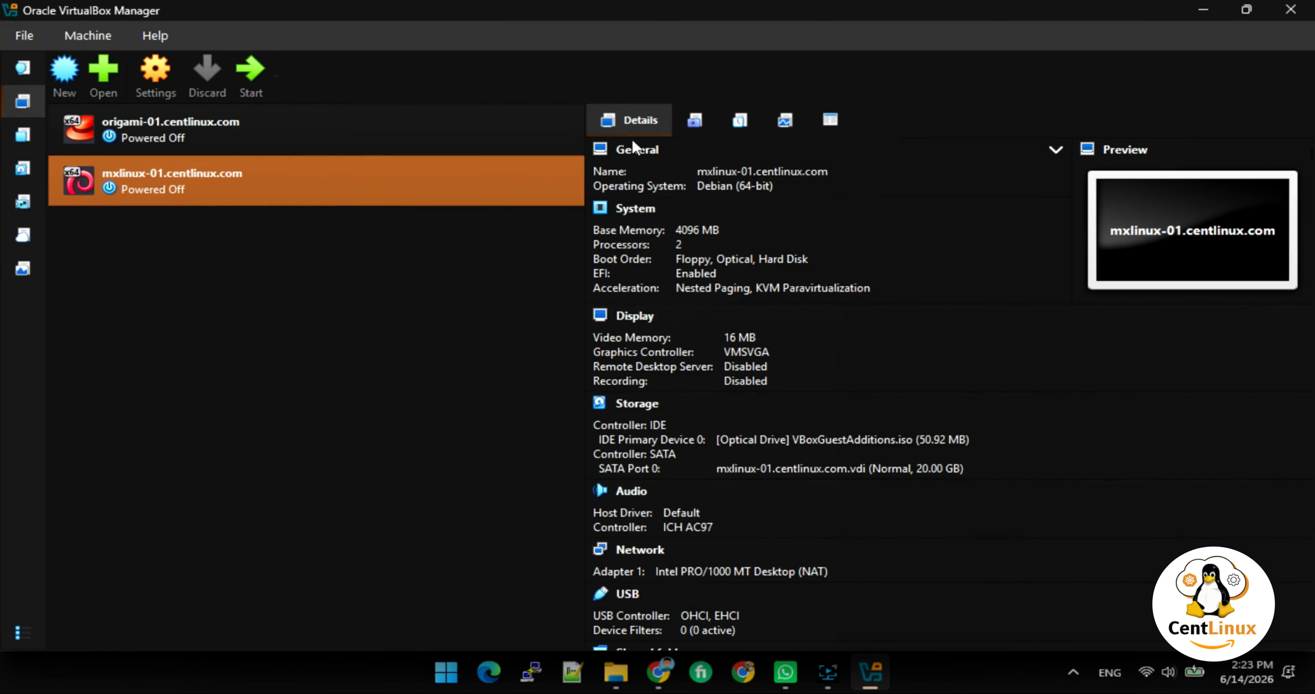
{"action": "left_click", "coordinate": [255, 68]}
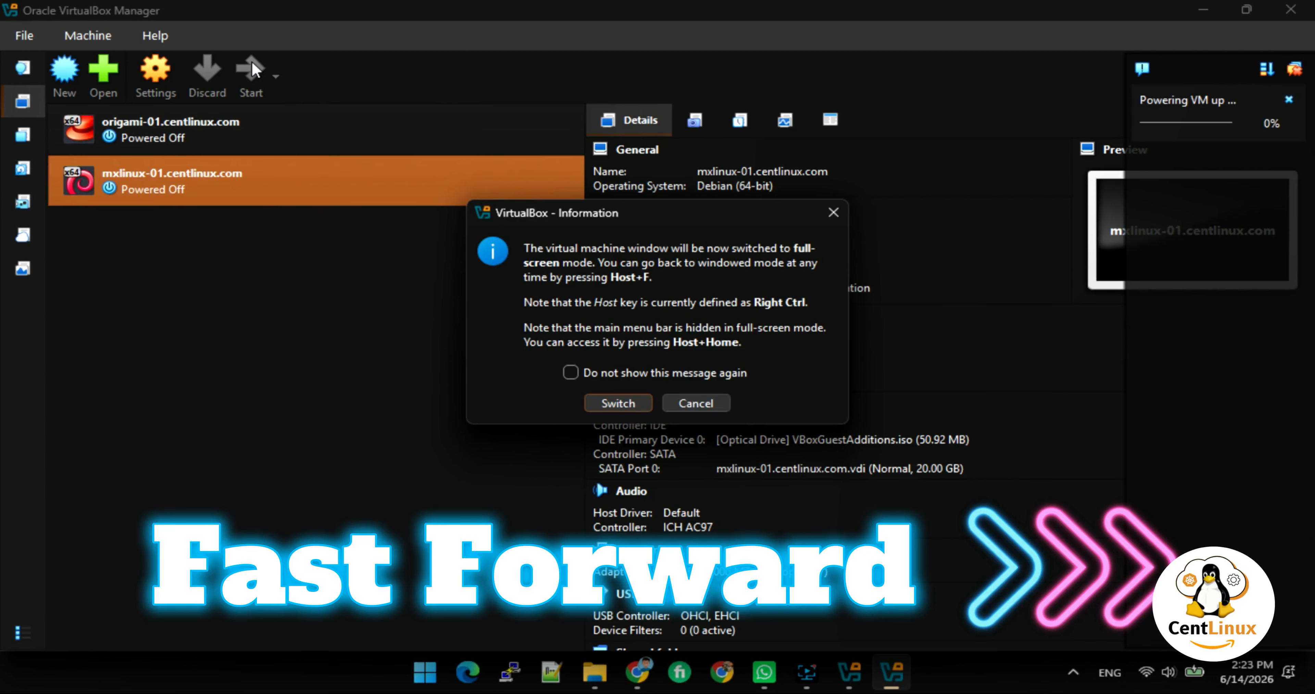
Accept full-screen mode and log in to MX Linux with the user password.
{"action": "left_click", "coordinate": [627, 407]}
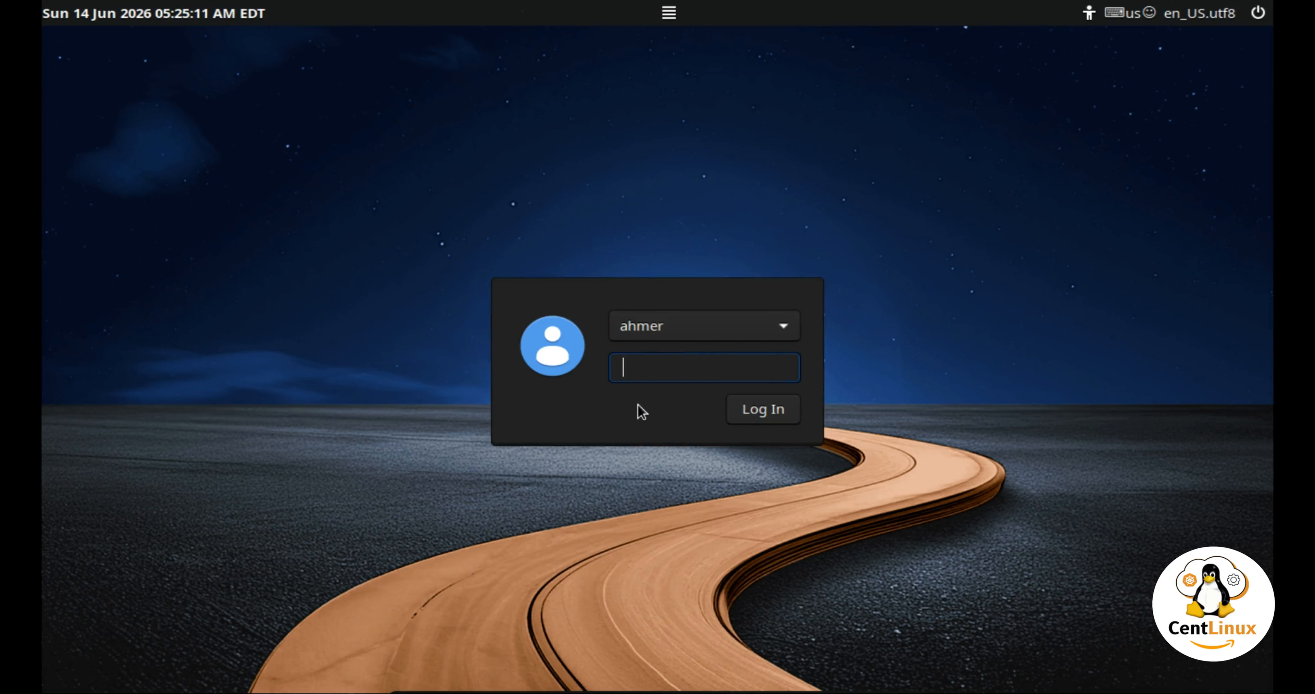
{"action": "key", "text": "Return"}
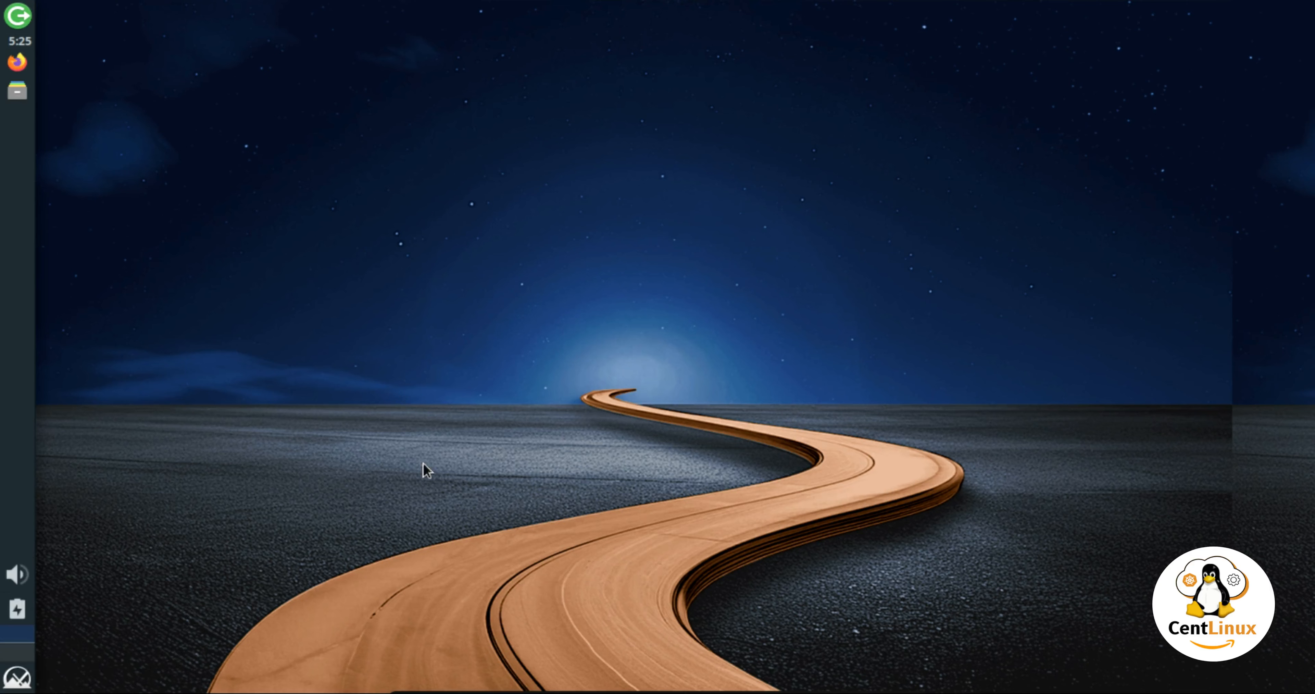
{"action": "left_click", "coordinate": [19, 679]}
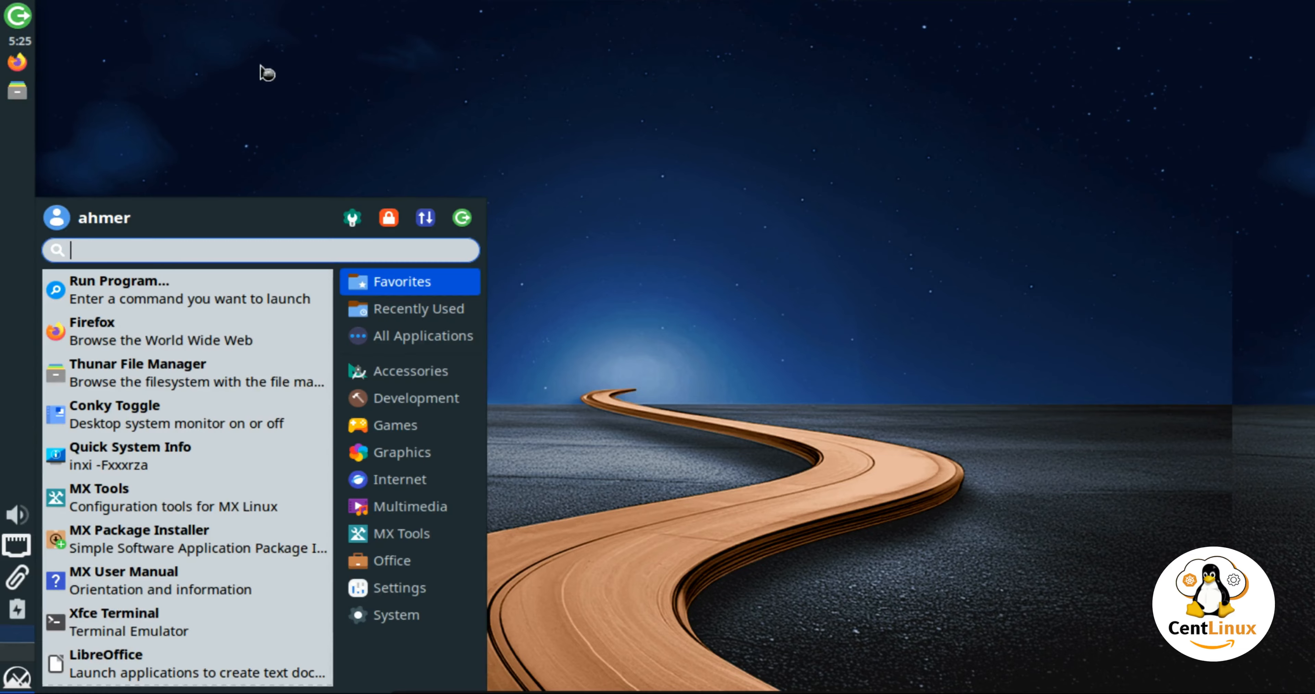
Mount the VBox_GAs_7.2.6 disc in Thunar and open a terminal in its folder.
{"action": "left_click", "coordinate": [137, 76]}
{"action": "left_click", "coordinate": [20, 97]}
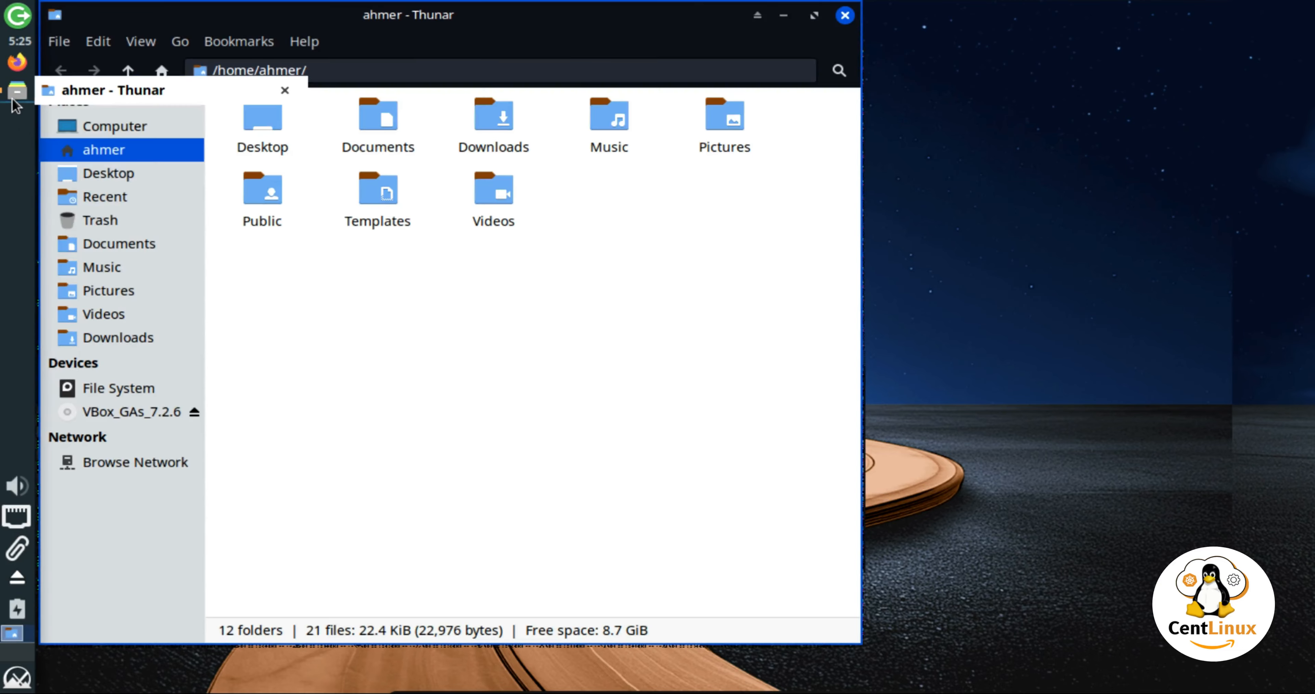
{"action": "left_click", "coordinate": [116, 415]}
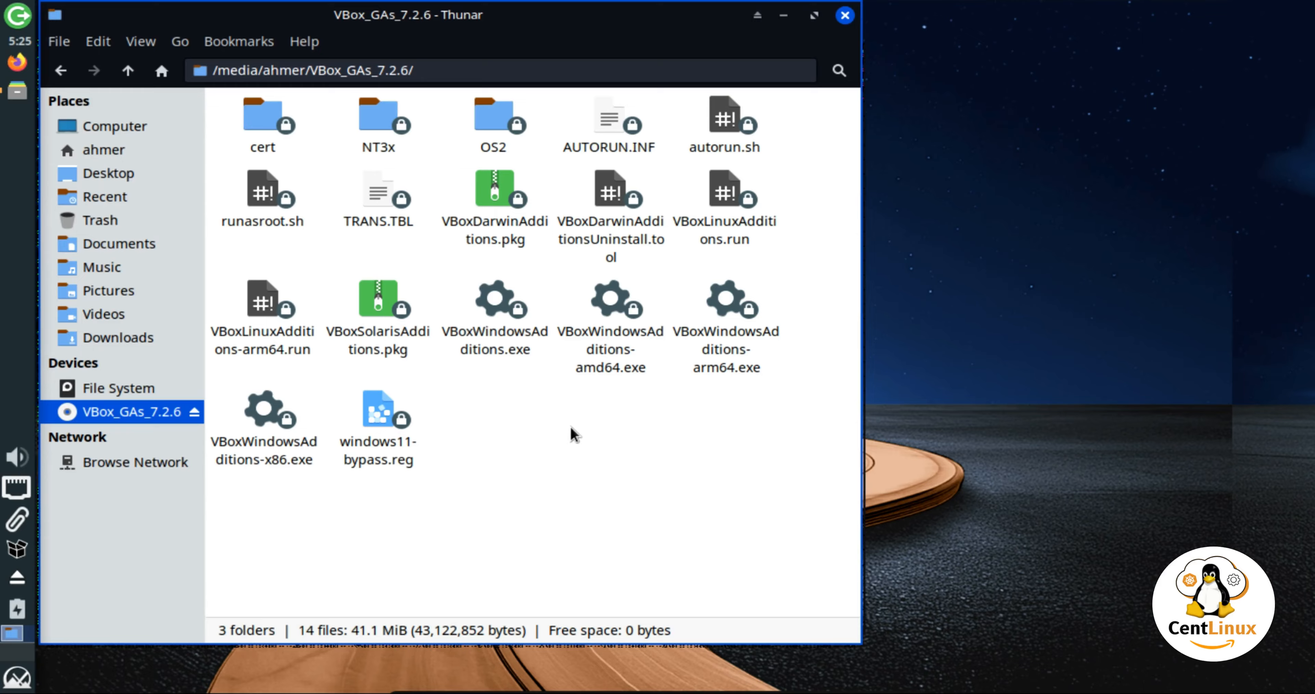
{"action": "right_click", "coordinate": [157, 408]}
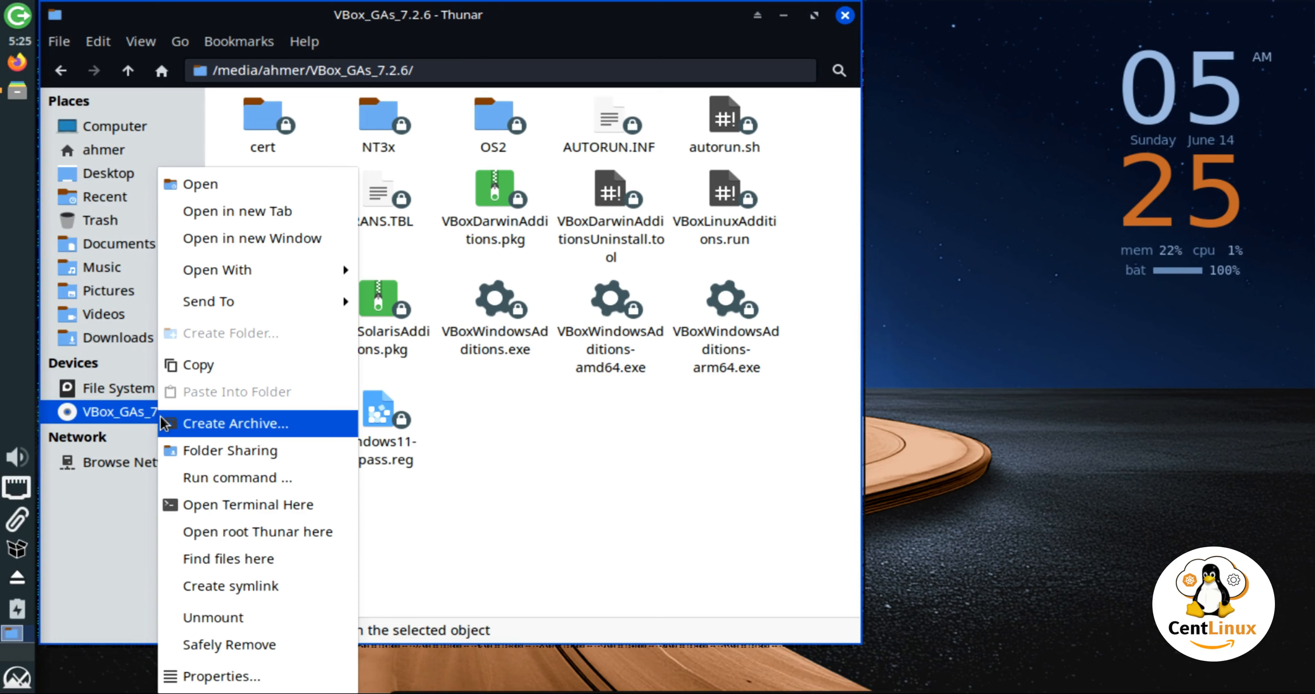
{"action": "left_click", "coordinate": [307, 508]}
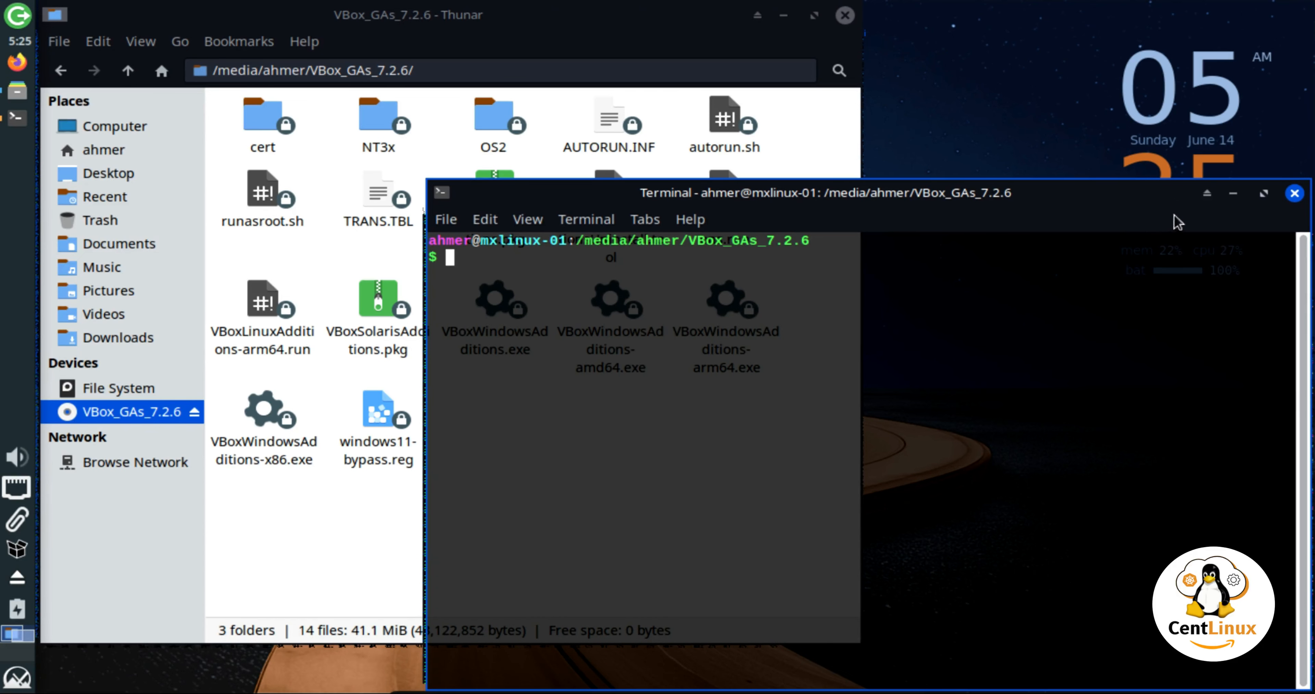
Arrange the terminal, hide Thunar, and list the Guest Additions disc contents with ls.
{"action": "left_click", "coordinate": [1262, 194]}
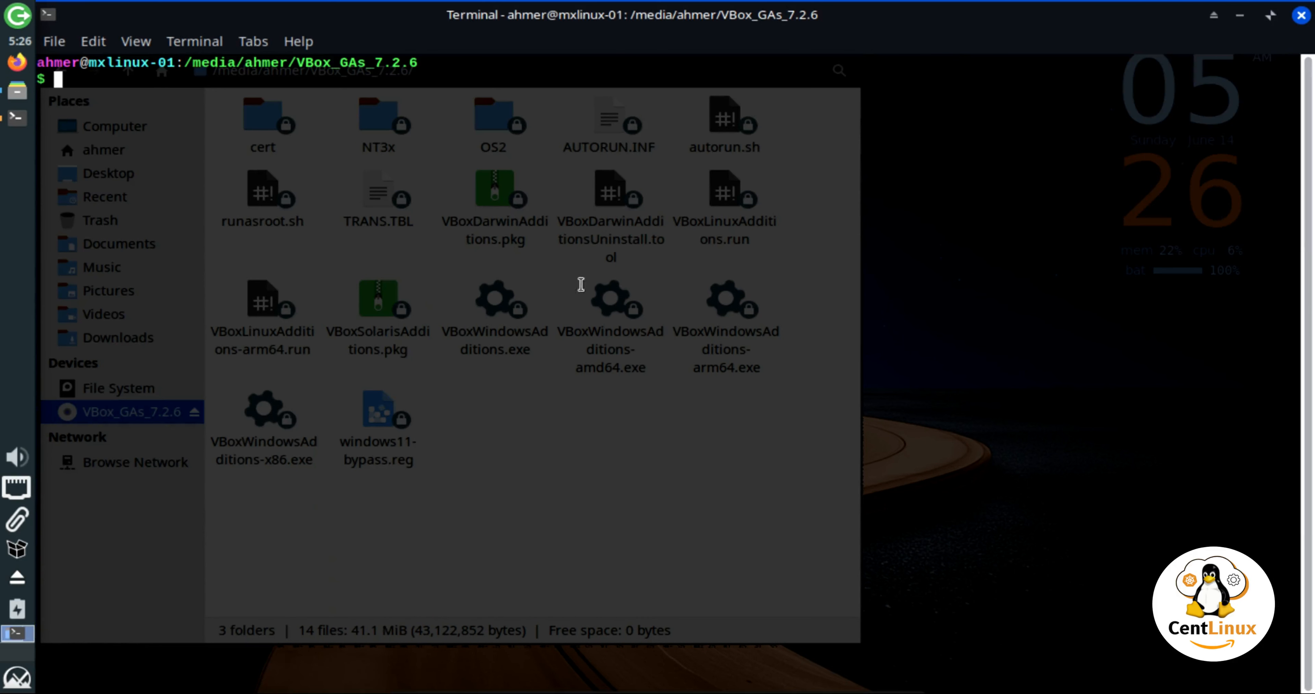
{"action": "double_click", "coordinate": [681, 26]}
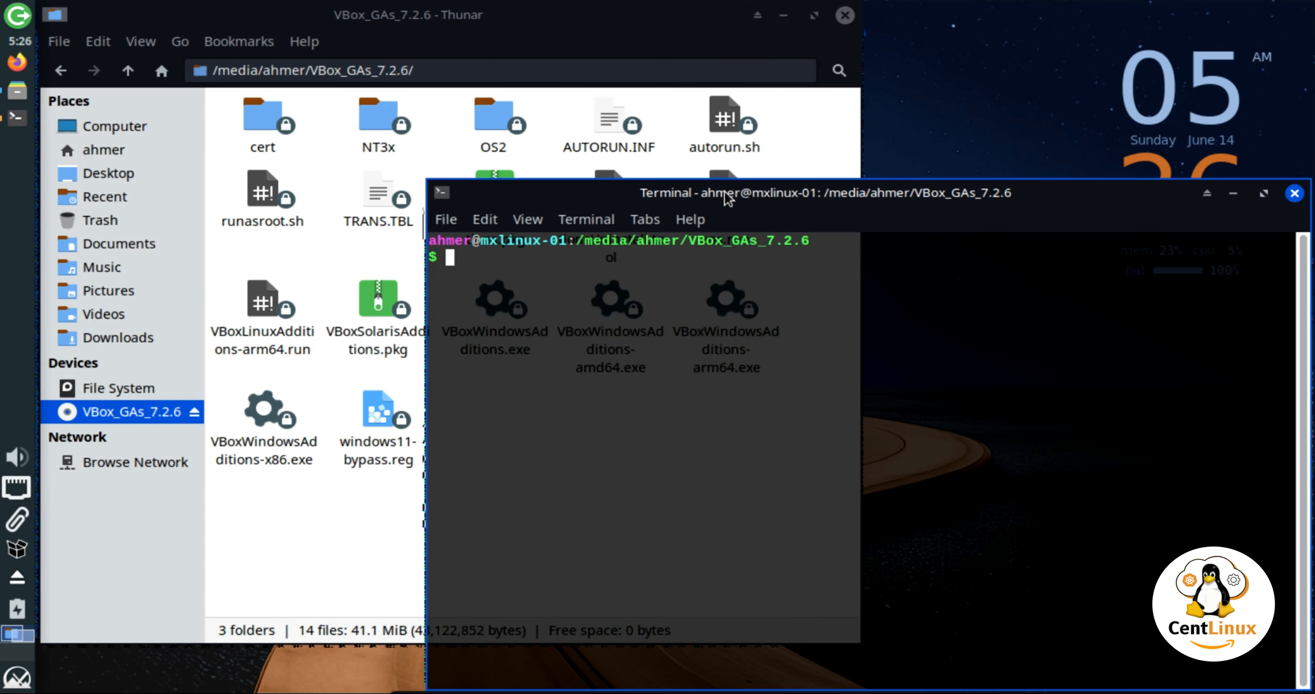
{"action": "left_click_drag", "start_coordinate": [724, 193], "coordinate": [514, 114]}
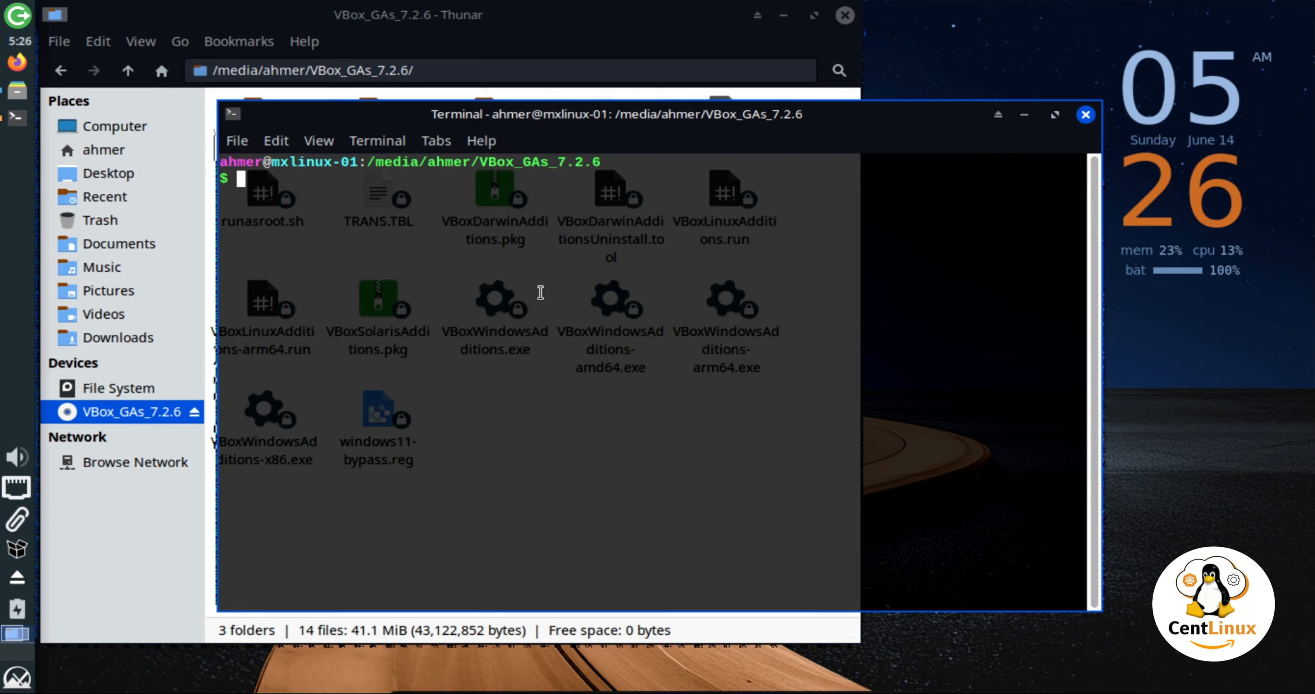
{"action": "left_click", "coordinate": [786, 44]}
{"action": "left_click", "coordinate": [779, 18]}
{"action": "left_click", "coordinate": [627, 315]}
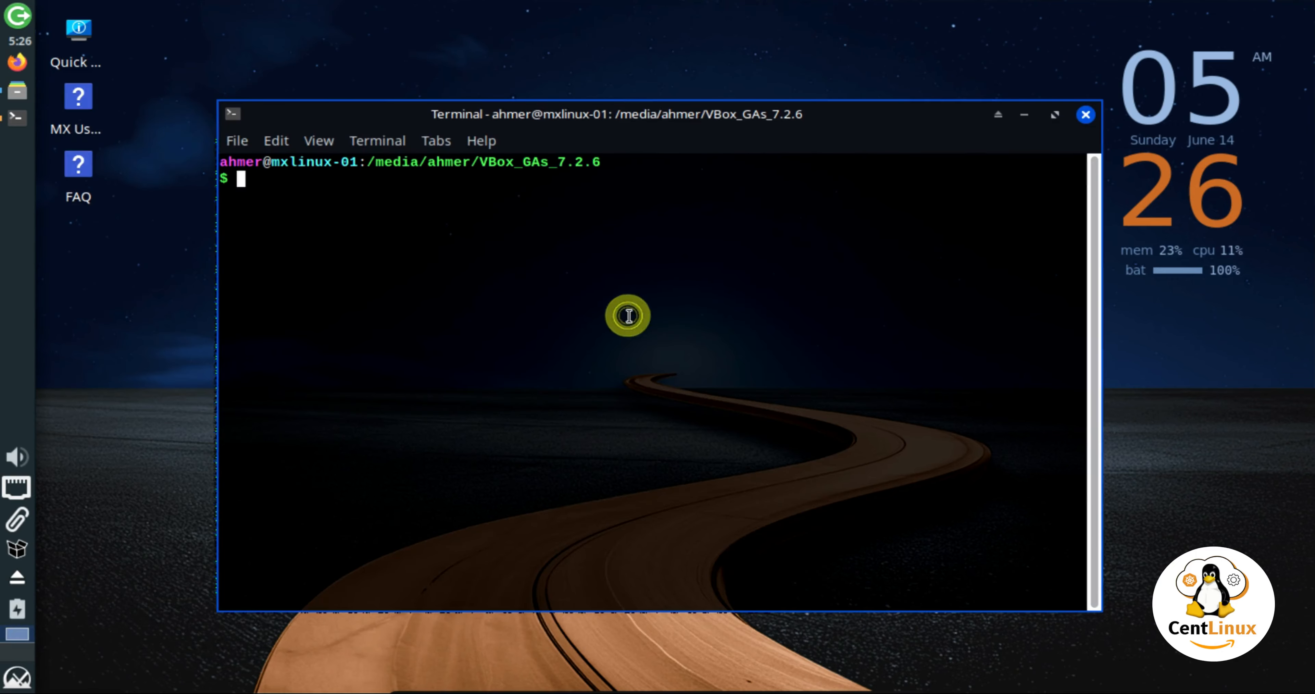
{"action": "type", "text": "ls"}
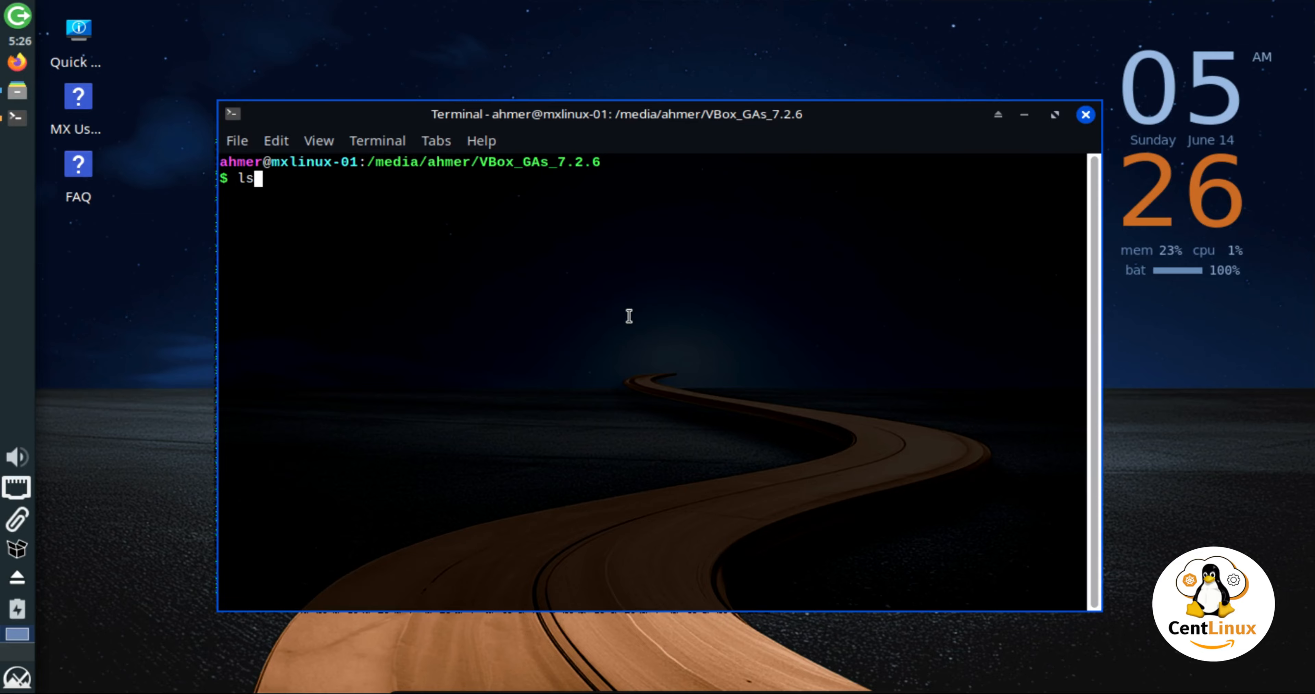
{"action": "key", "text": "Return"}
Run ./VBoxLinuxAdditions.run from the disc folder using tab completion.
{"action": "type", "text": "VBox"}
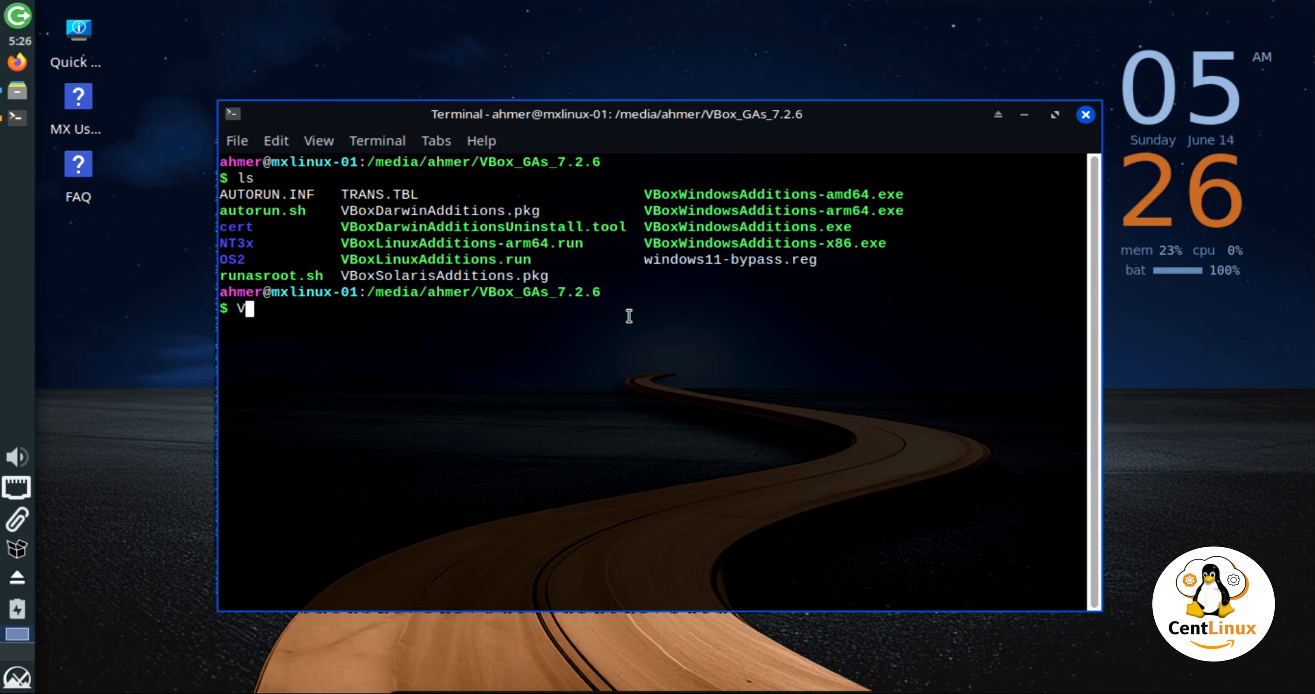
{"action": "type", "text": "L"}
{"action": "type", "text": "in"}
{"action": "key", "text": "BackSpace"}
{"action": "key", "text": "BackSpace"}
{"action": "key", "text": "BackSpace"}
{"action": "key", "text": "Tab"}
{"action": "key", "text": "Tab"}
{"action": "key", "text": "Tab"}
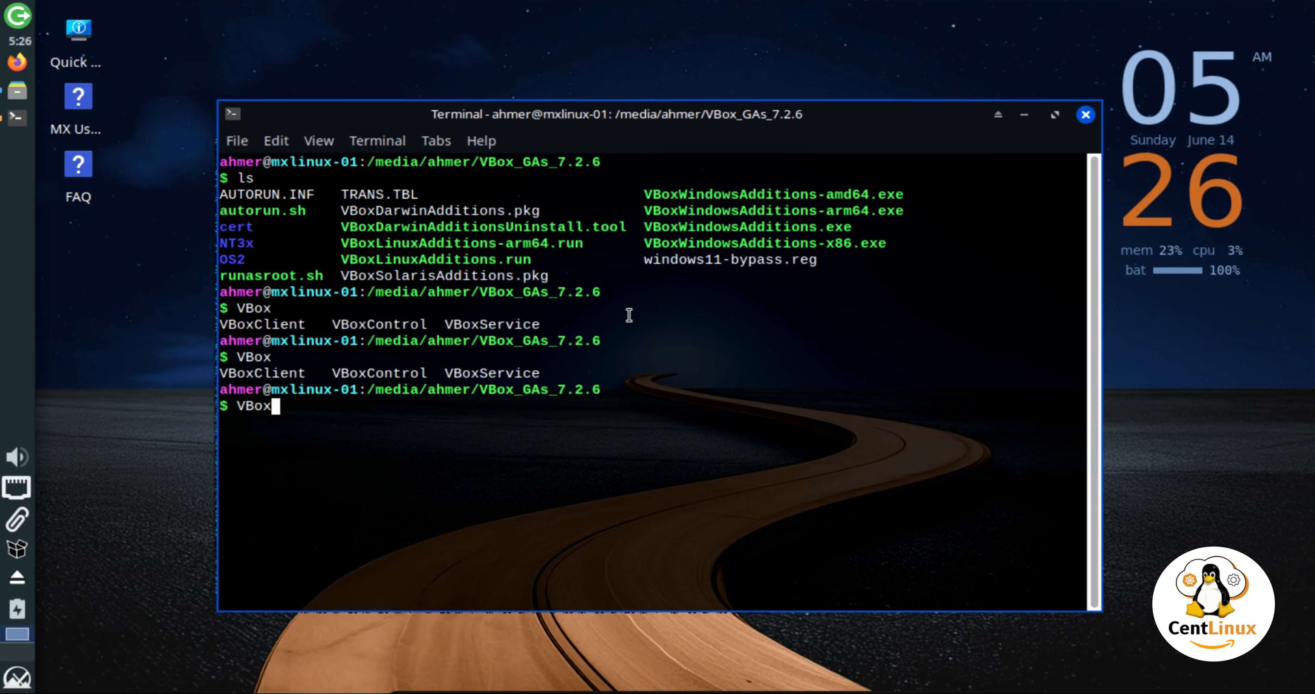
{"action": "key", "text": "Home"}
{"action": "type", "text": "./"}
{"action": "key", "text": "End"}
{"action": "key", "text": "Tab"}
{"action": "key", "text": "Tab"}
{"action": "type", "text": "Lin"}
{"action": "key", "text": "Tab"}
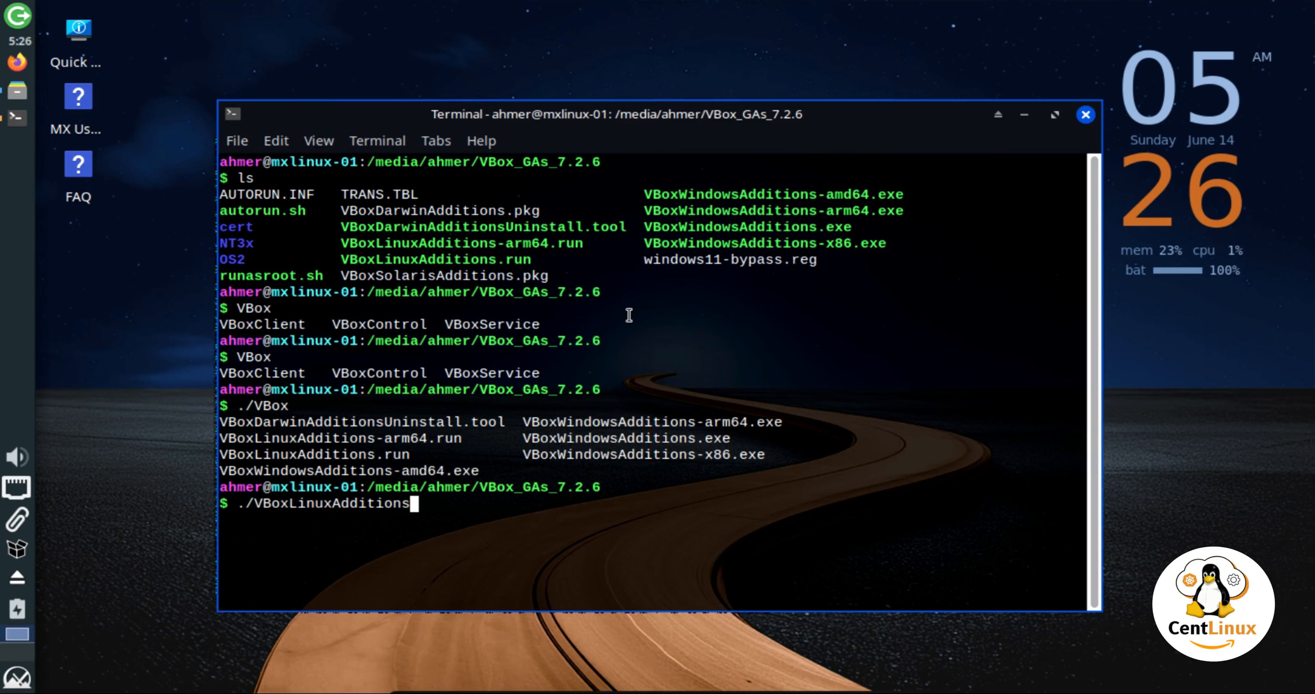
{"action": "type", "text": "."}
{"action": "key", "text": "Tab"}
{"action": "key", "text": "Return"}
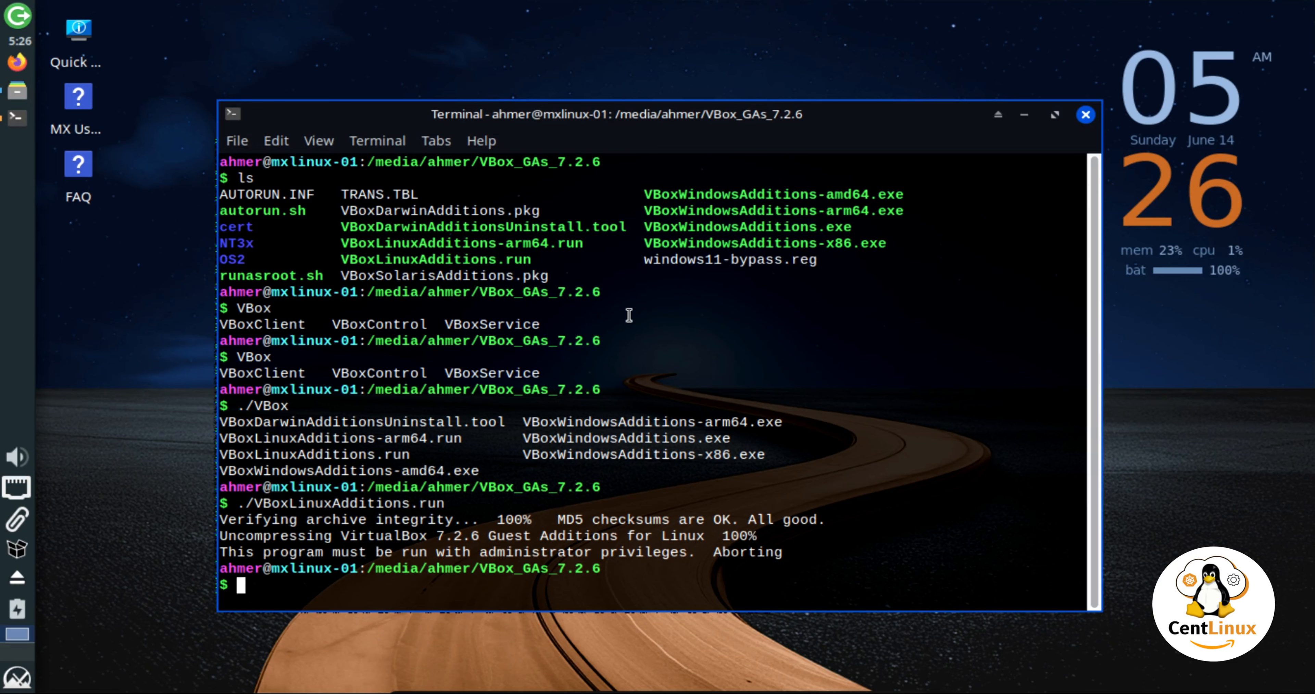
Rerun the installer with sudo, enter the user password, and answer yes to continue.
{"action": "key", "text": "Up"}
{"action": "key", "text": "Home"}
{"action": "type", "text": "sudo"}
{"action": "key", "text": "Return"}
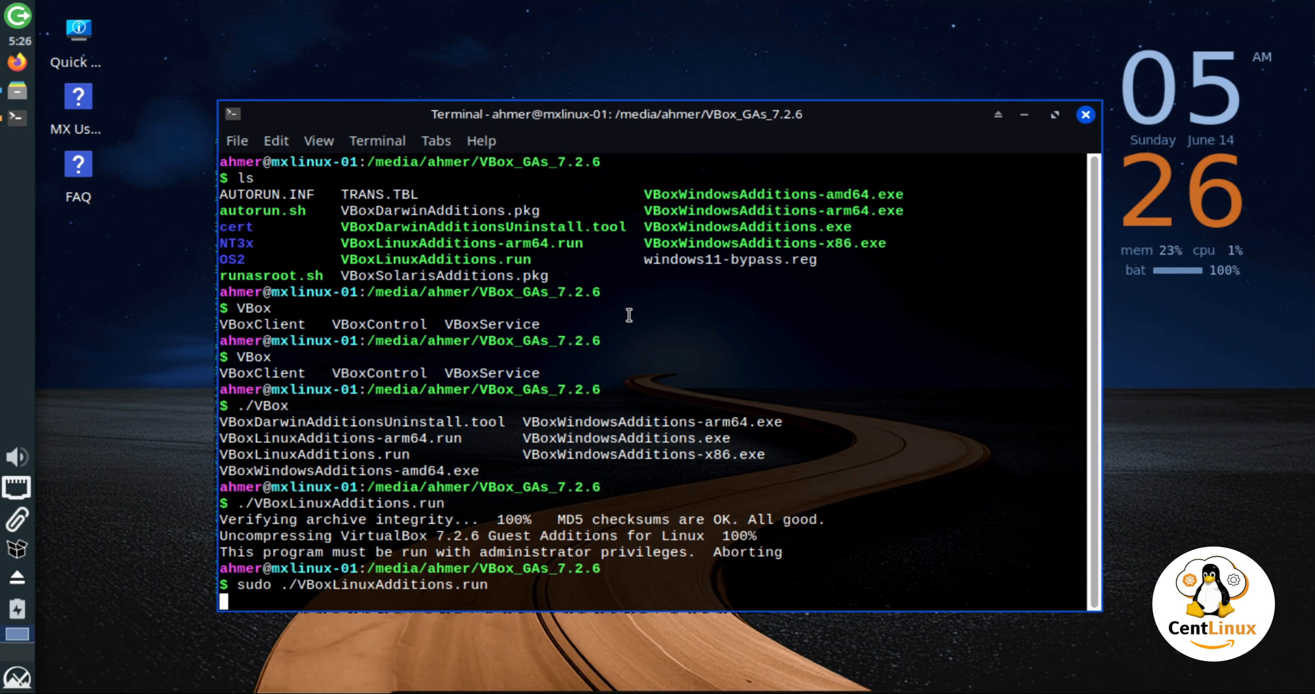
{"action": "type", "text": "*******"}
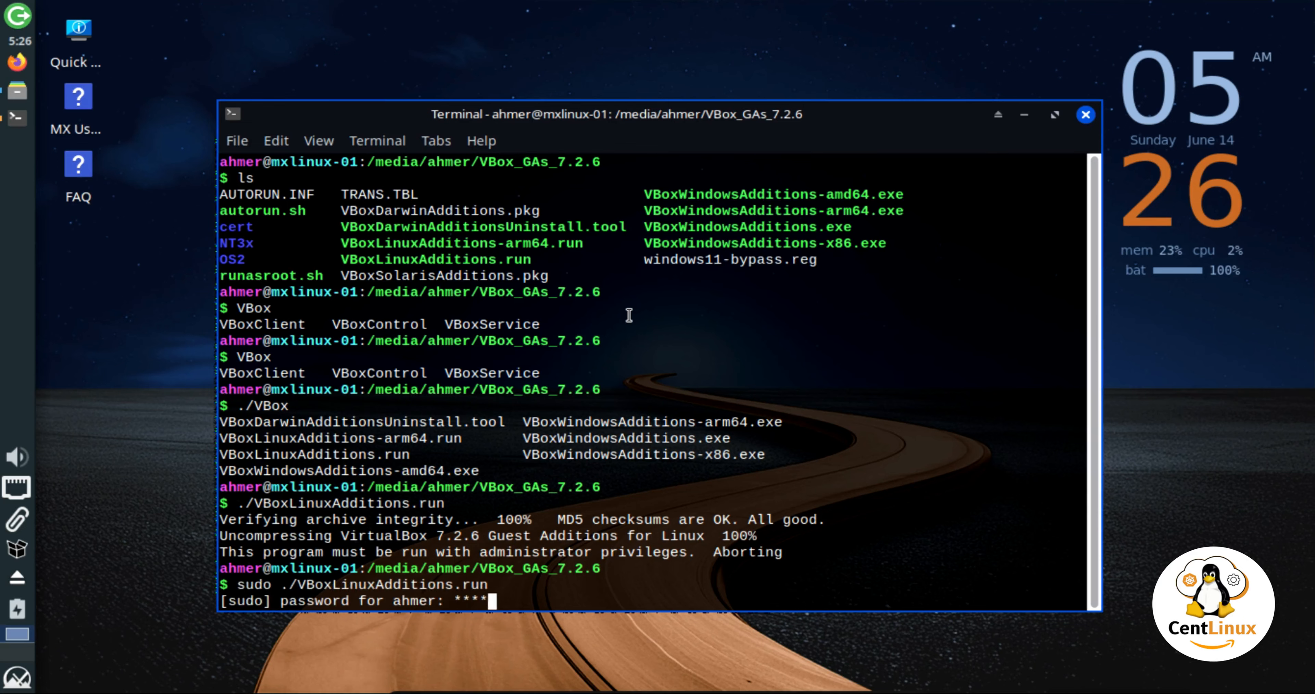
{"action": "type", "text": "**"}
{"action": "key", "text": "Return"}
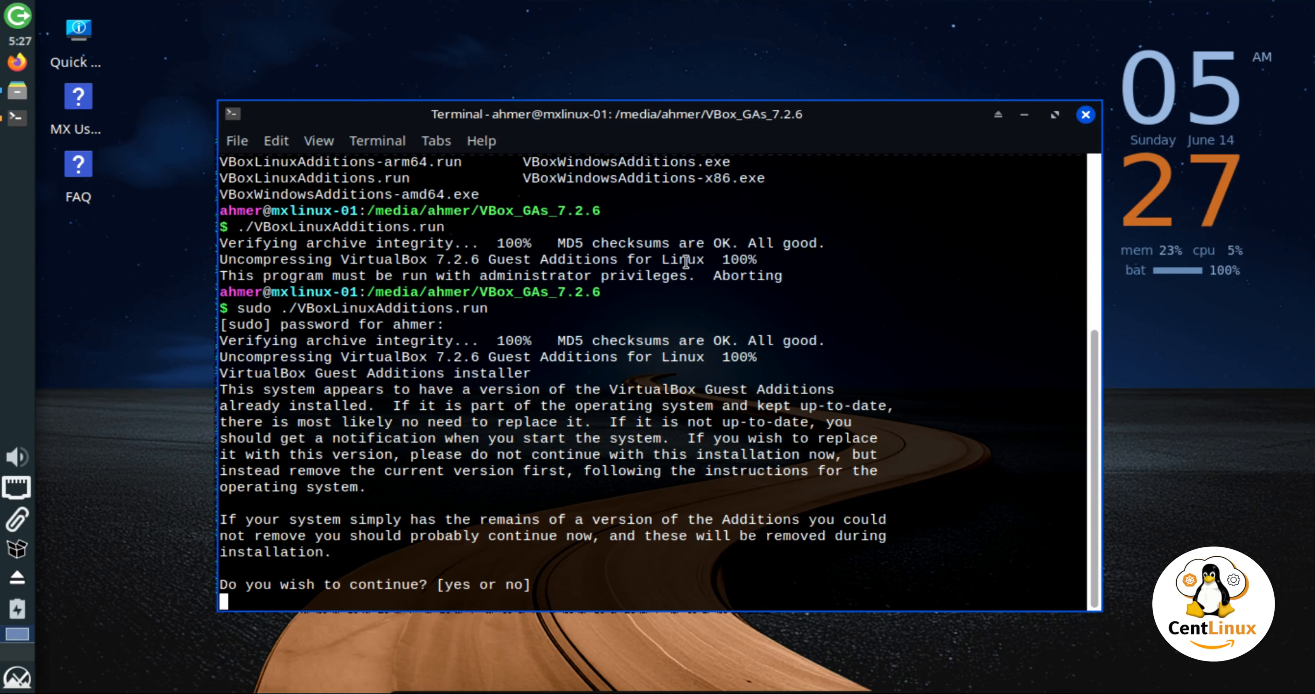
{"action": "type", "text": "y"}
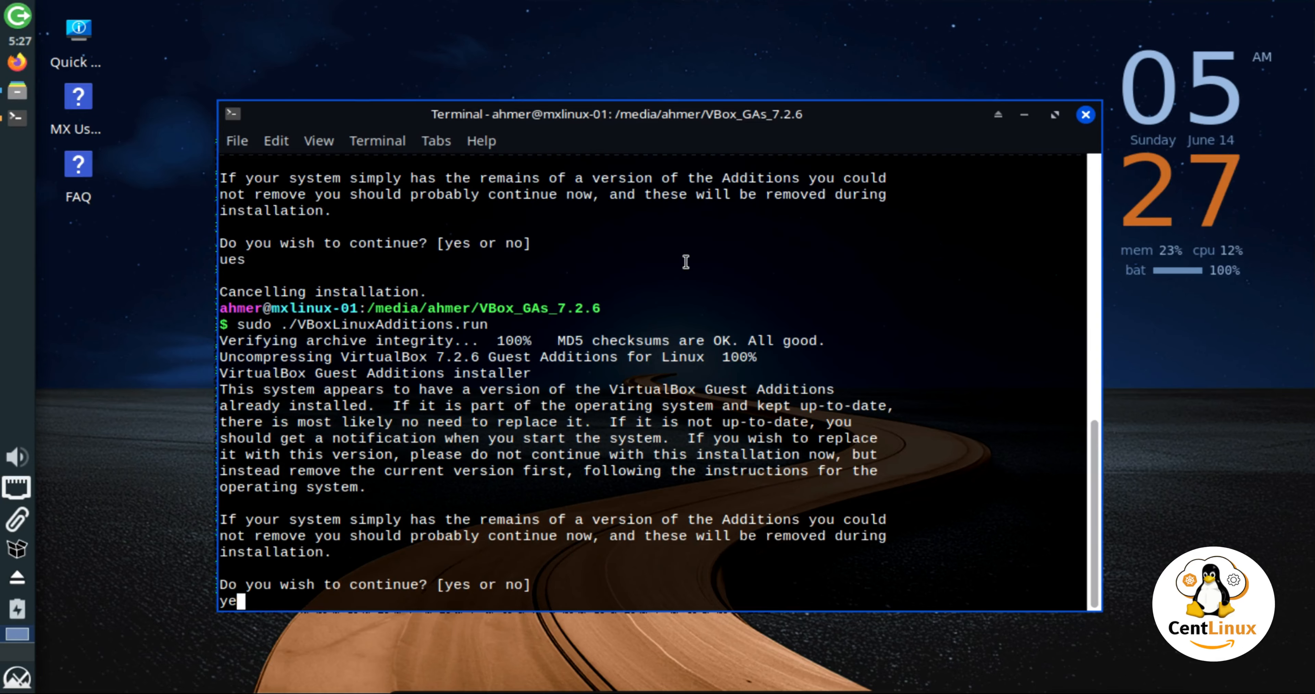
{"action": "type", "text": "es"}
{"action": "key", "text": "Return"}
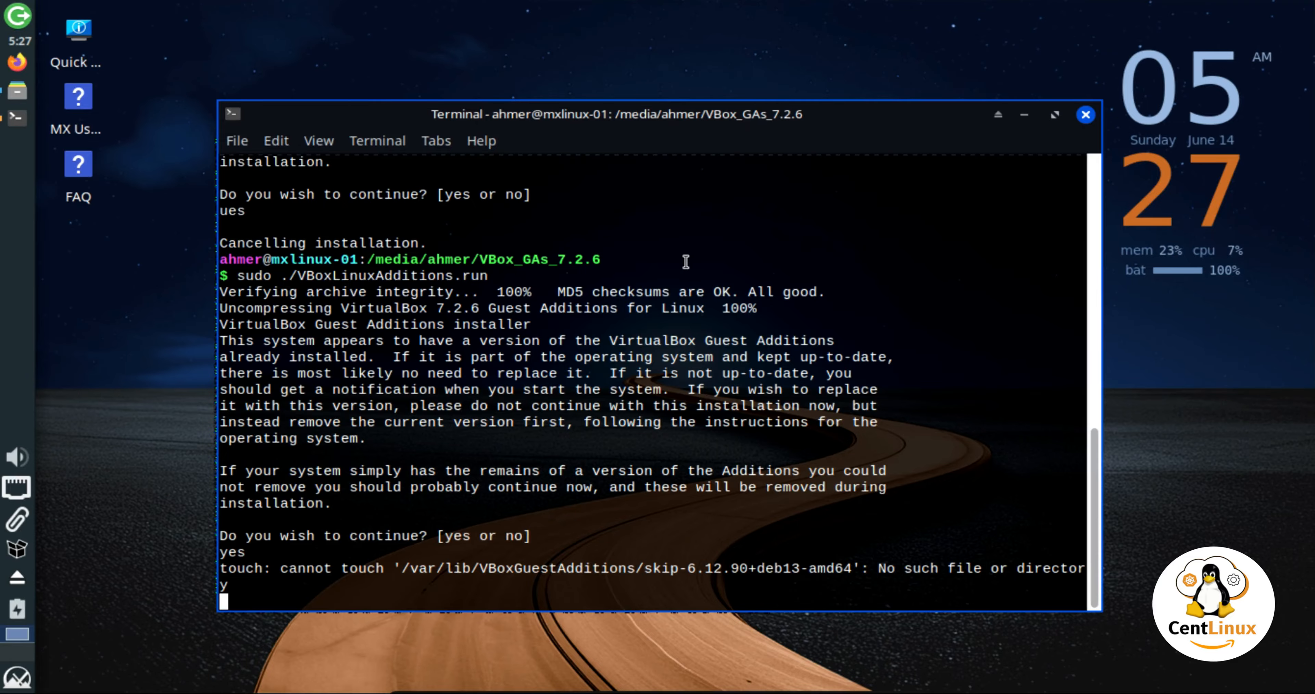